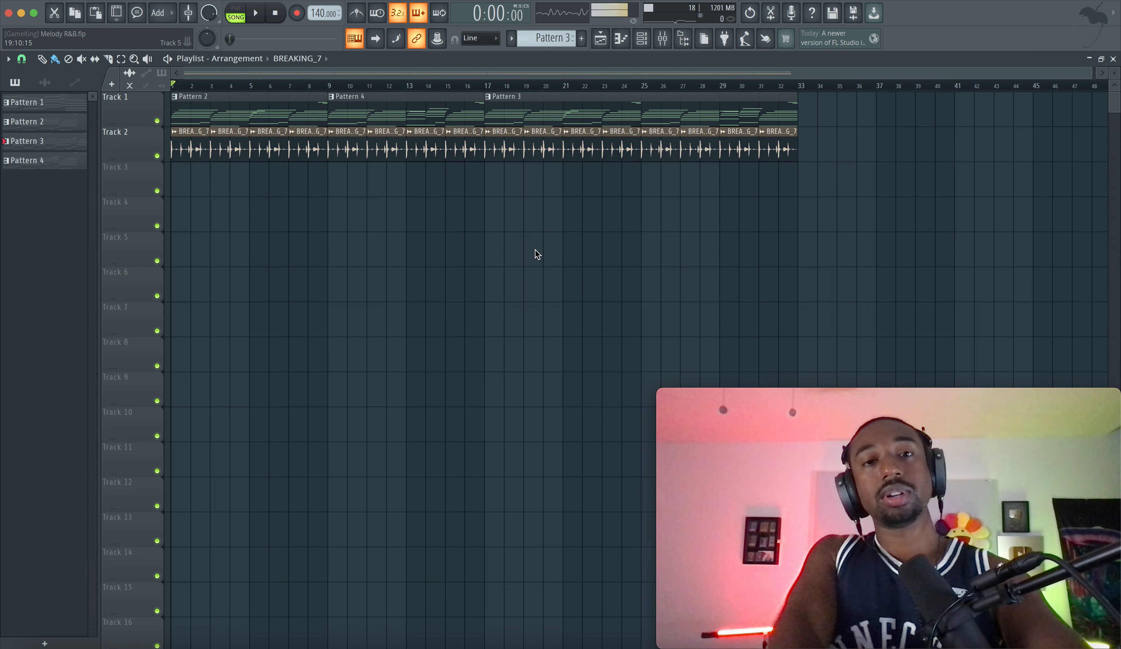
Play the arrangement and raise the Pigments channel volume to 96% in the channel rack
{"action": "key", "text": "space"}
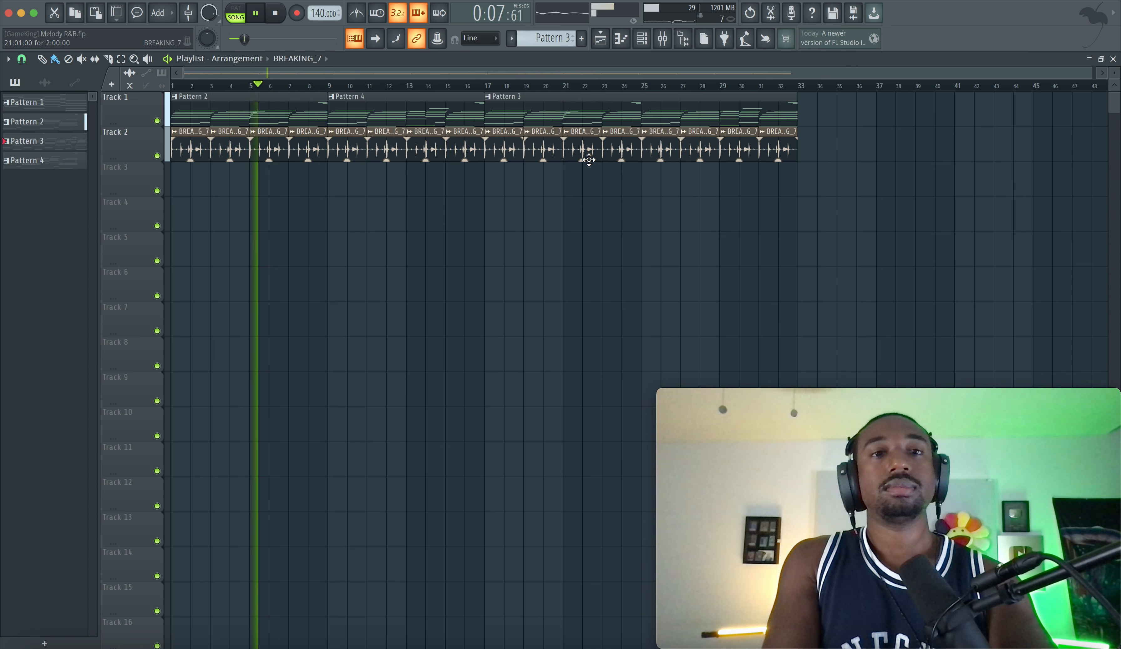
{"action": "left_click", "coordinate": [641, 39]}
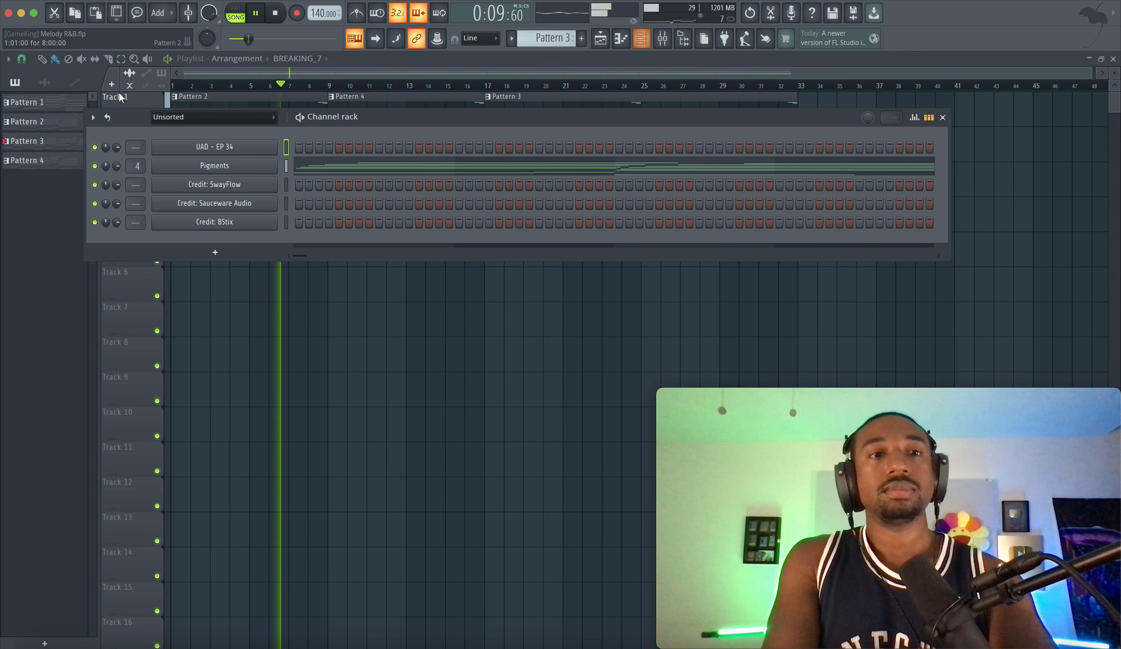
{"action": "left_click_drag", "start_coordinate": [116, 167], "coordinate": [116, 154]}
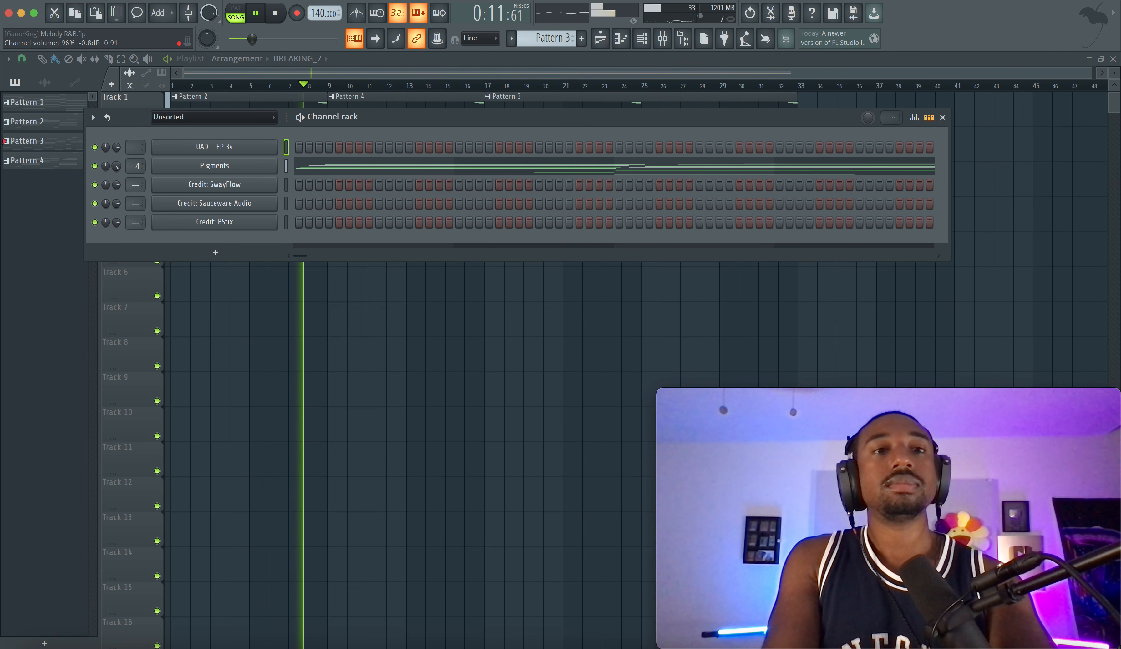
Show all channels in the channel rack, set the BREAKING_7 volume to 75%, and stop playback
{"action": "left_click", "coordinate": [183, 117]}
{"action": "left_click", "coordinate": [180, 130]}
{"action": "left_click_drag", "start_coordinate": [117, 260], "coordinate": [116, 262]}
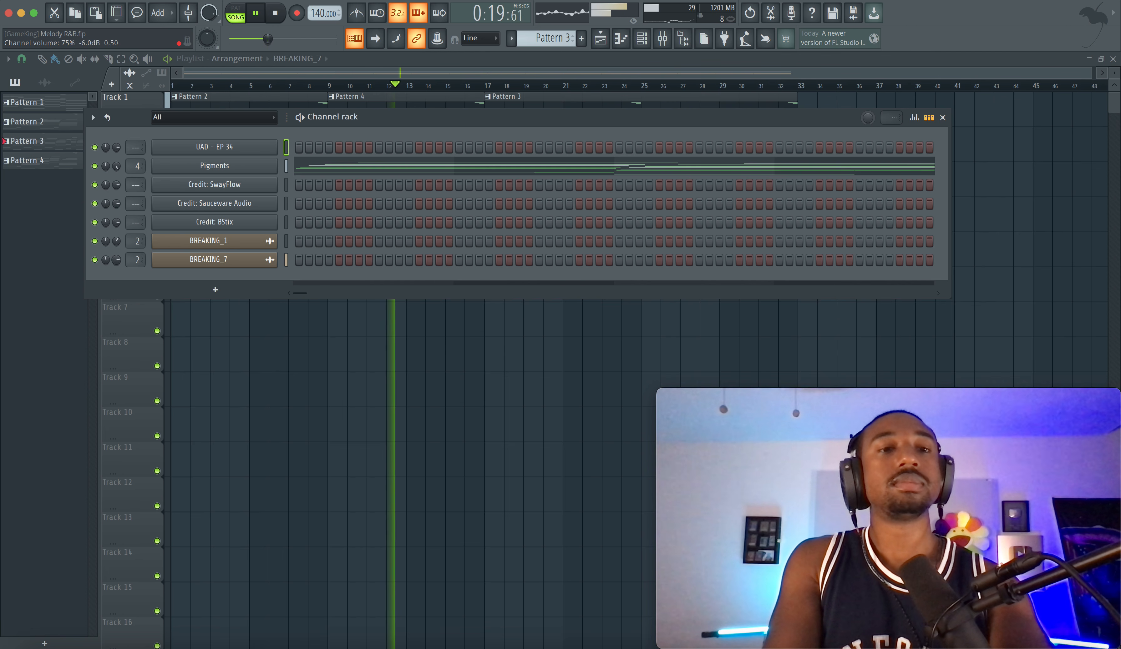
{"action": "left_click", "coordinate": [241, 328]}
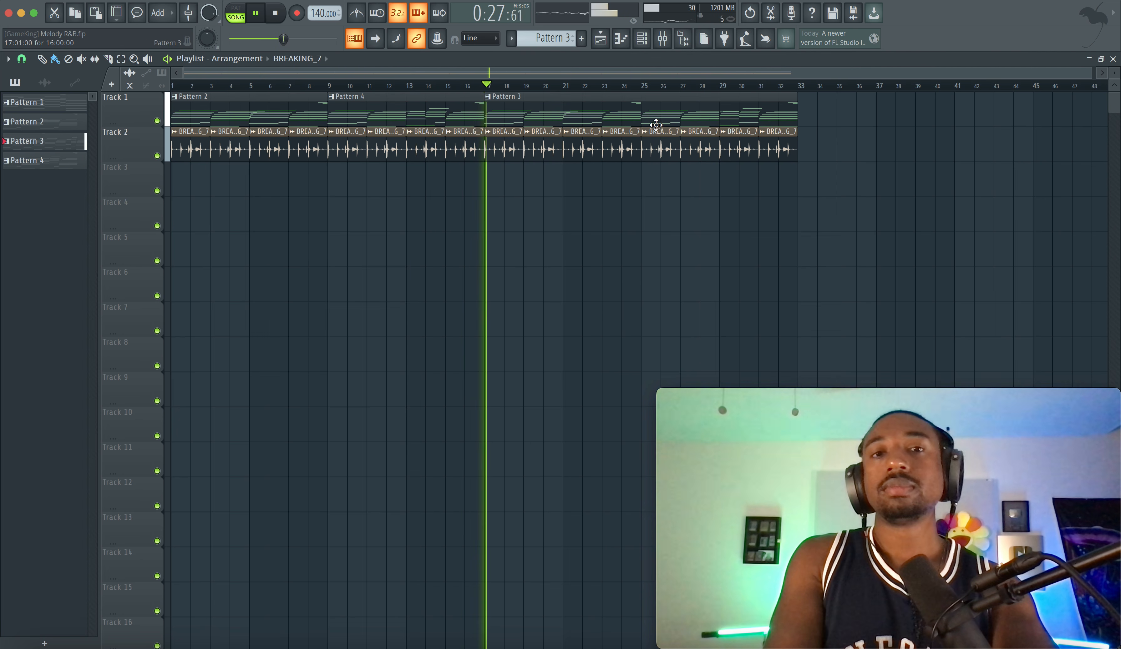
{"action": "key", "text": "space"}
Open the Pigments instrument from the channel rack and view the available types for Engine 1
{"action": "left_click", "coordinate": [645, 44]}
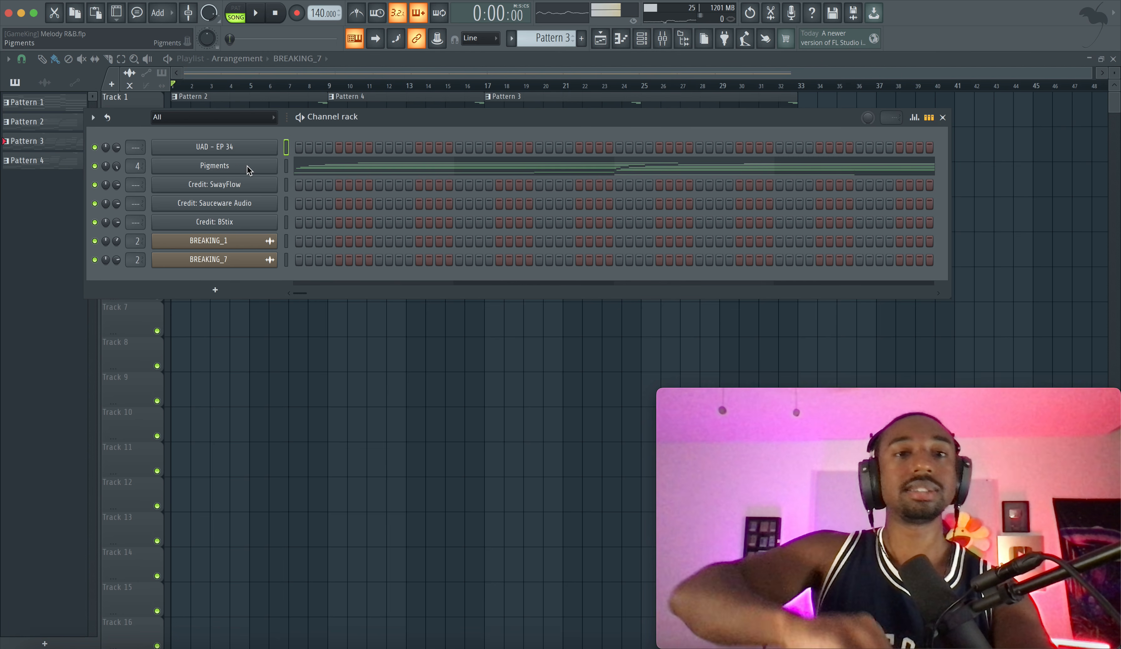
{"action": "left_click", "coordinate": [247, 166]}
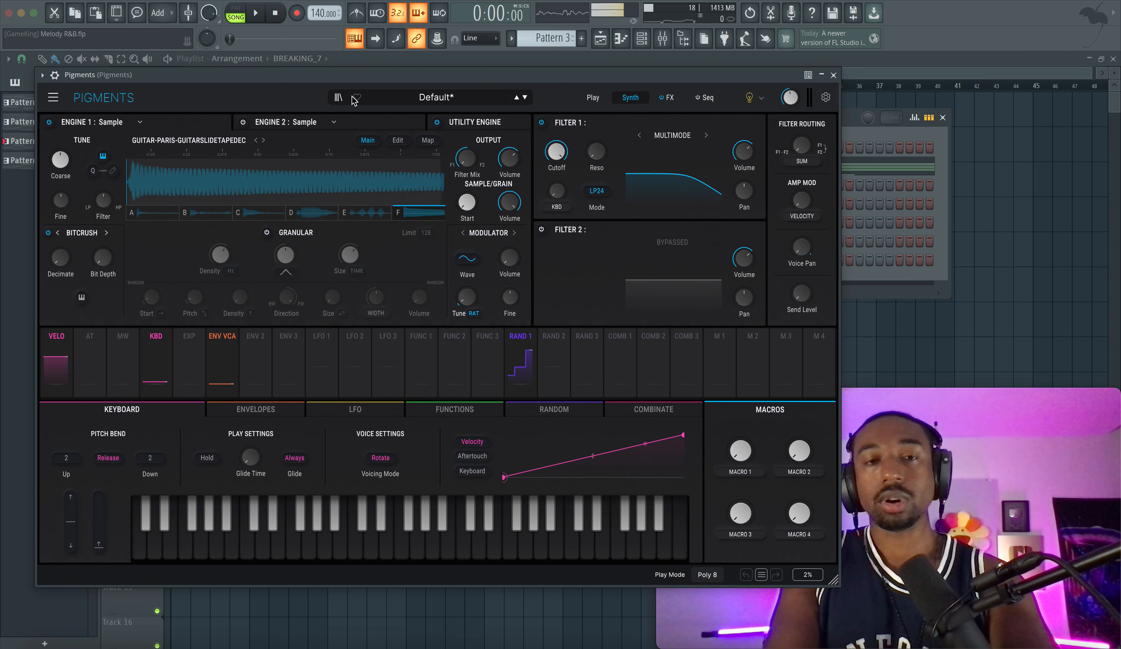
{"action": "left_click", "coordinate": [134, 122]}
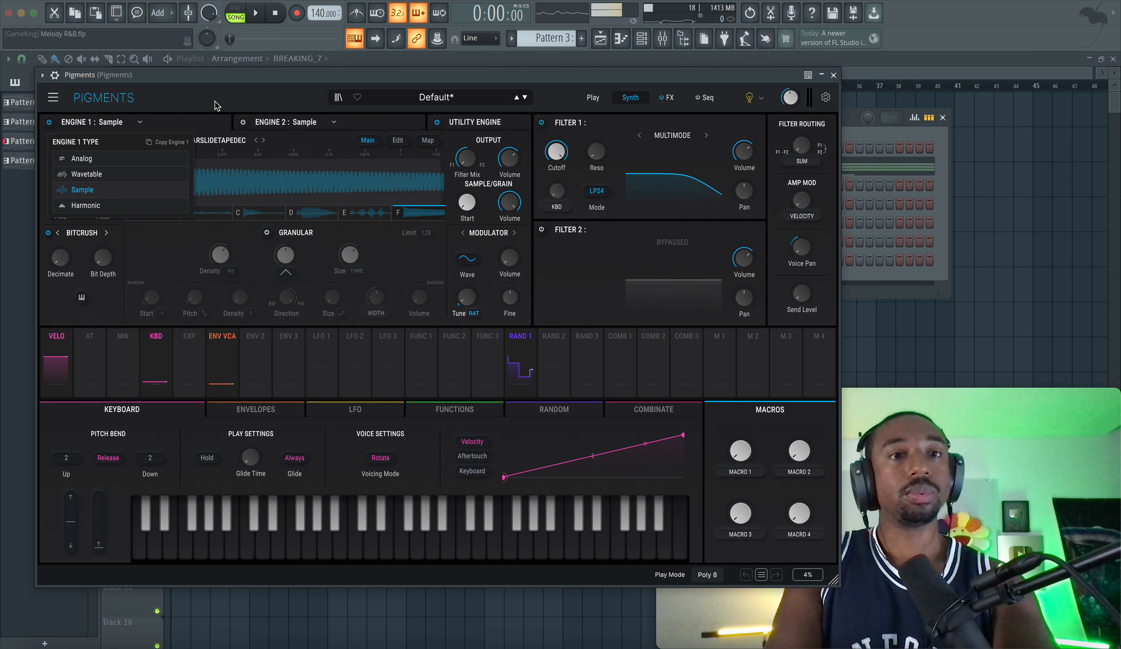
{"action": "left_click", "coordinate": [142, 123]}
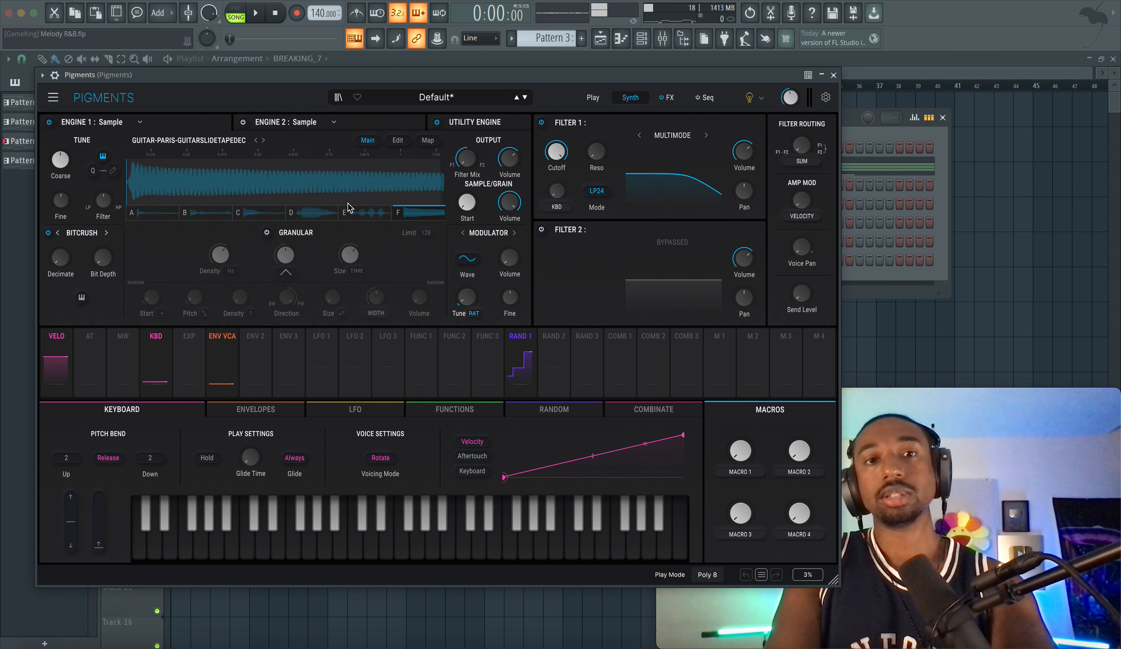
Look through the Coop the Truth - Ascension One Shot Kit samples in the browser and move the Pigments window over it
{"action": "left_click", "coordinate": [684, 41]}
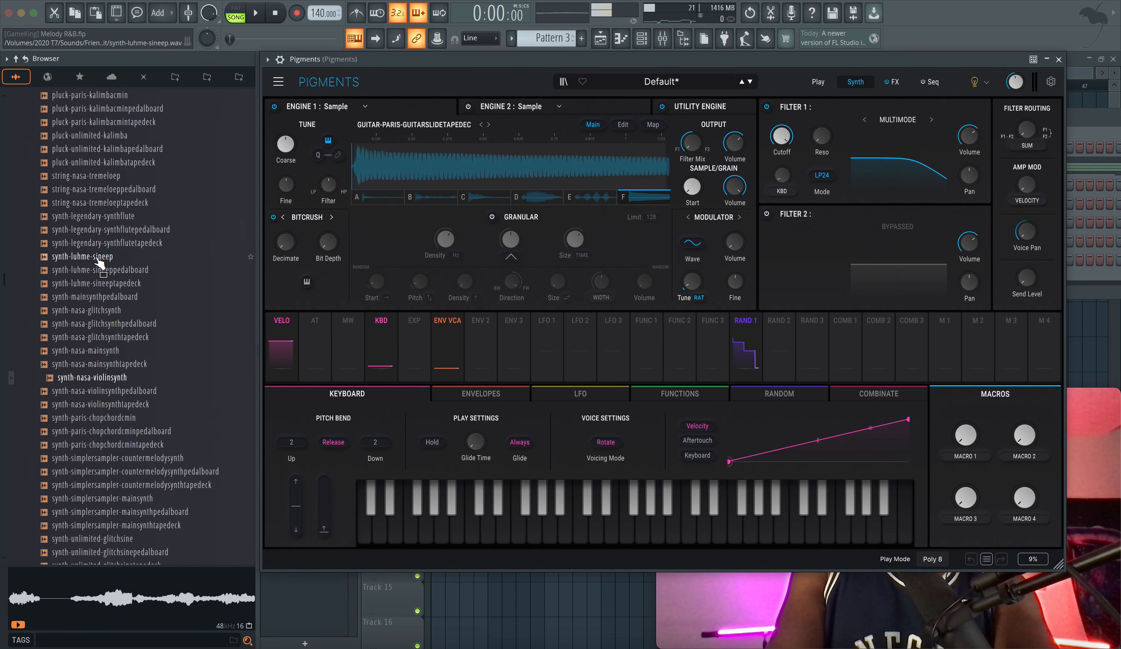
{"action": "scroll", "coordinate": [99, 263], "scroll_direction": "up", "scroll_amount": 15}
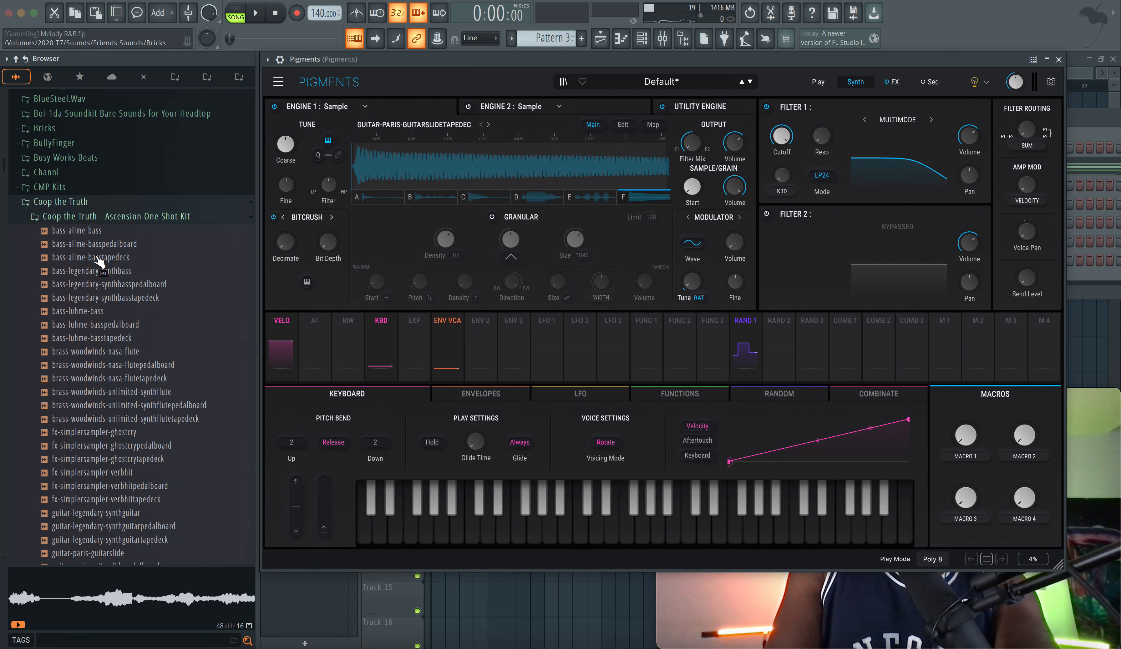
{"action": "scroll", "coordinate": [99, 263], "scroll_direction": "down", "scroll_amount": 3}
{"action": "left_click_drag", "start_coordinate": [456, 67], "coordinate": [323, 93]}
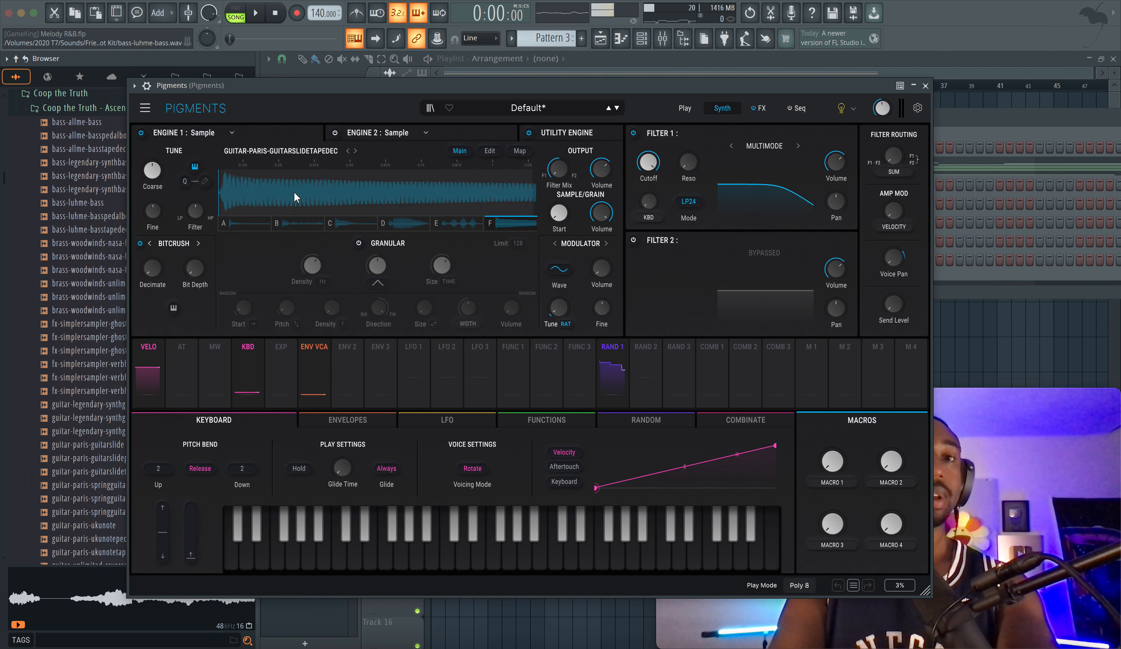
Inspect the samples loaded in Engine 1's slots, going through slots A to F
{"action": "left_click", "coordinate": [290, 224]}
{"action": "left_click", "coordinate": [250, 225]}
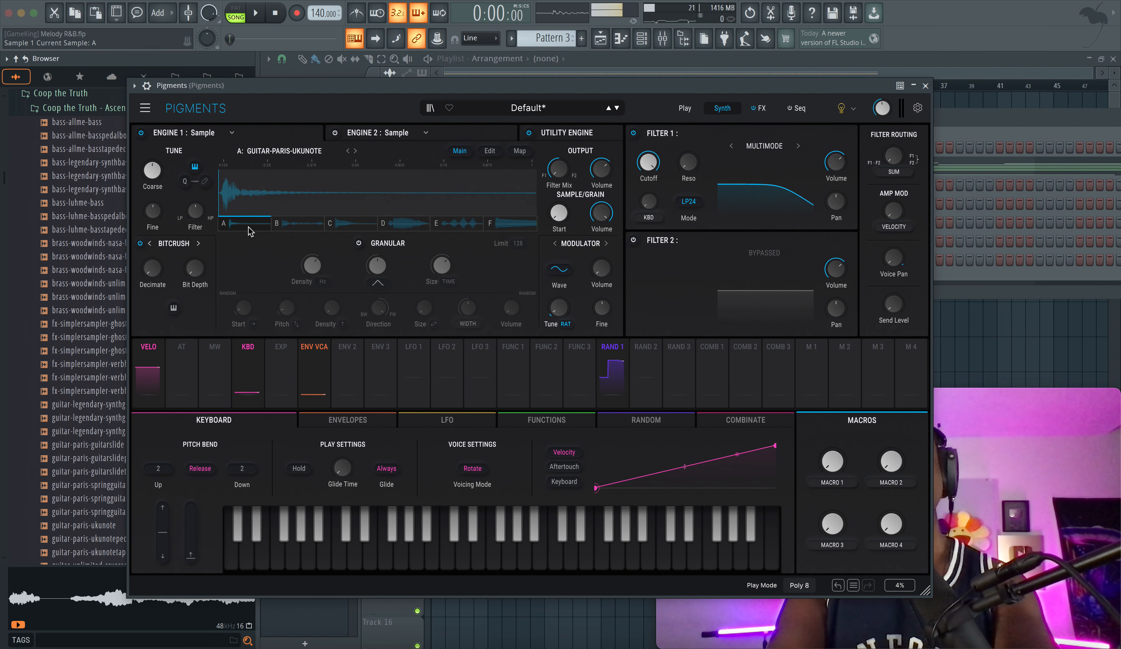
{"action": "left_click", "coordinate": [348, 228]}
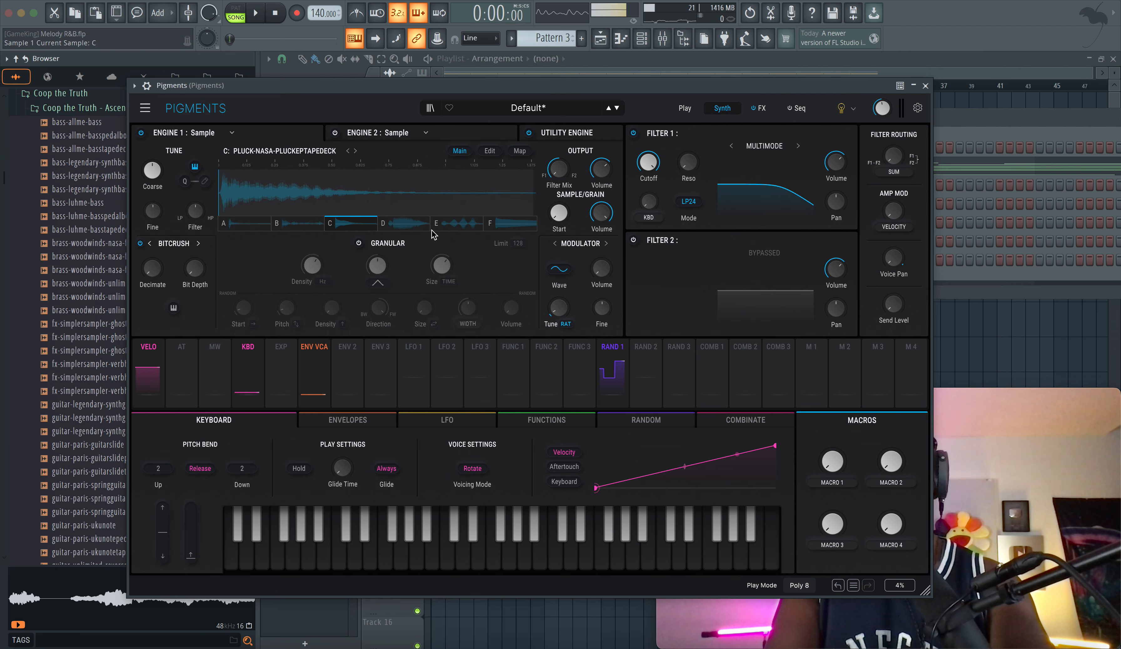
{"action": "left_click", "coordinate": [414, 225]}
{"action": "left_click", "coordinate": [468, 226]}
{"action": "left_click", "coordinate": [496, 225]}
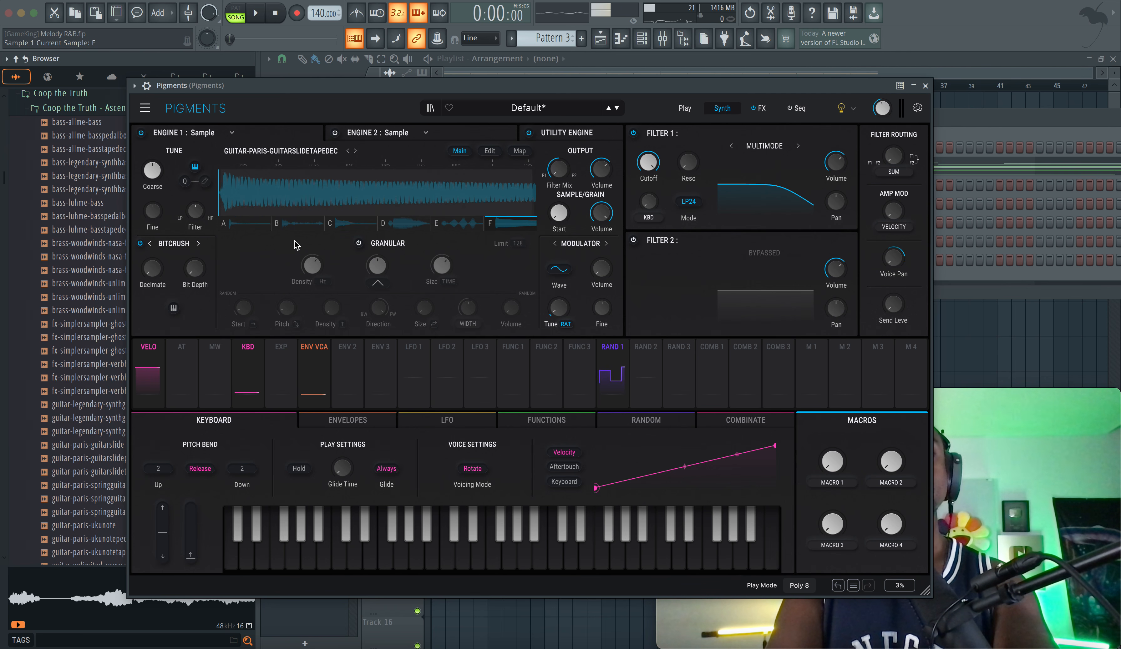
Examine the edit settings of Engine 1's sample slot F, including its loop mode
{"action": "left_click", "coordinate": [490, 151]}
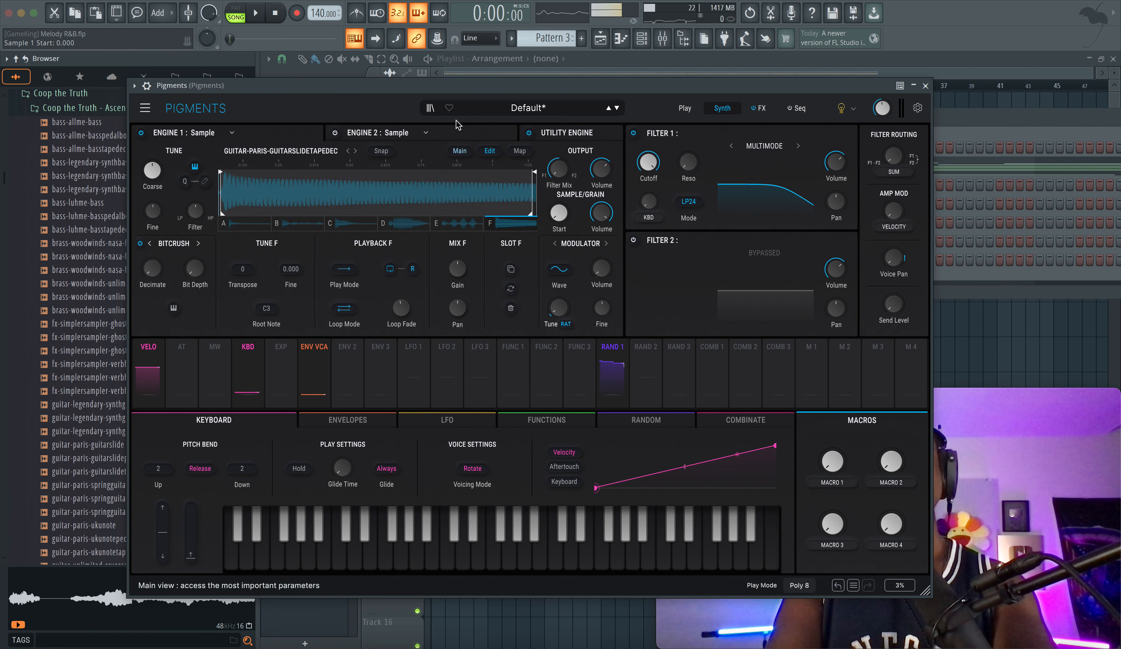
{"action": "left_click_drag", "start_coordinate": [479, 93], "coordinate": [335, 108]}
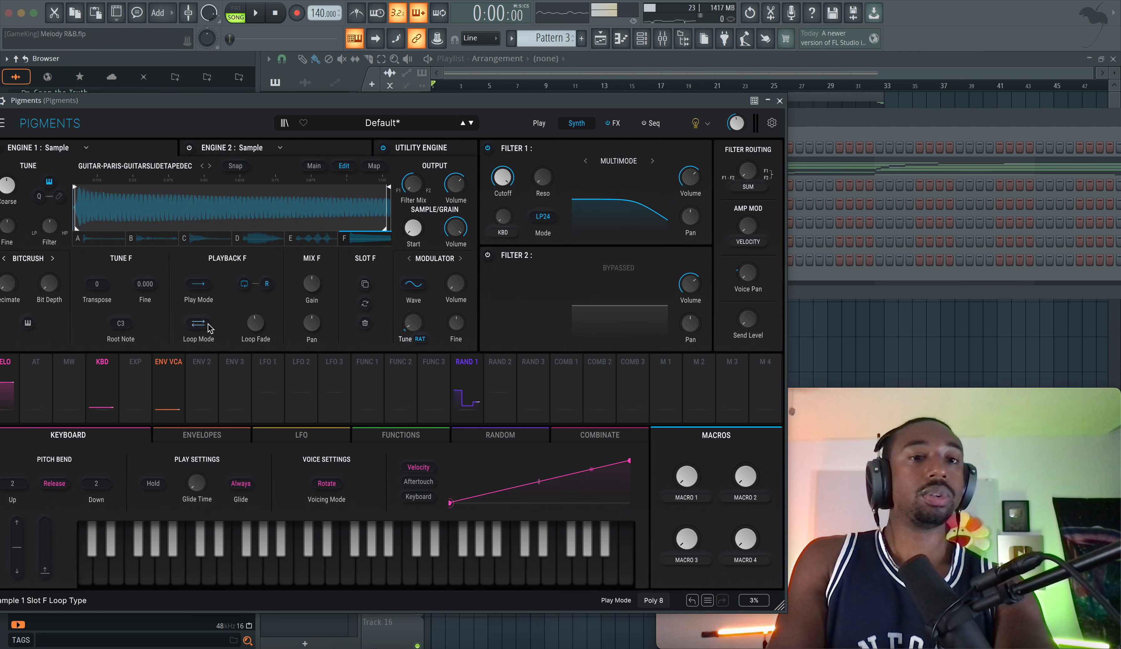
{"action": "left_click", "coordinate": [198, 323]}
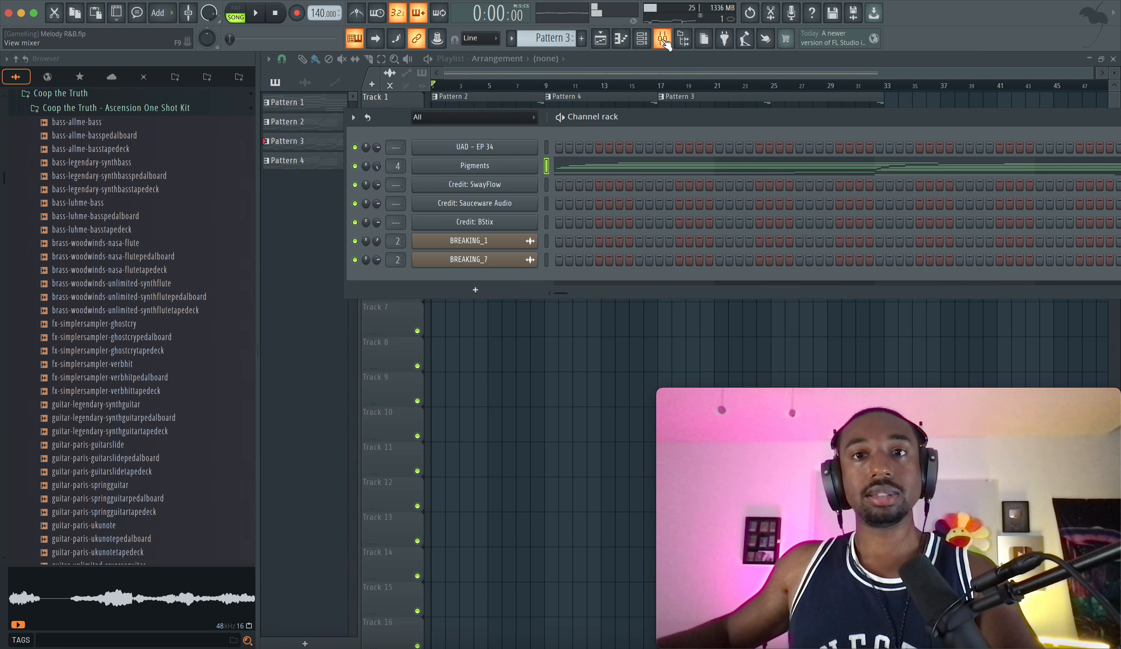
Check the effects on the Pigments mixer track, close the mixer, and reopen the Pigments instrument
{"action": "left_click", "coordinate": [662, 39]}
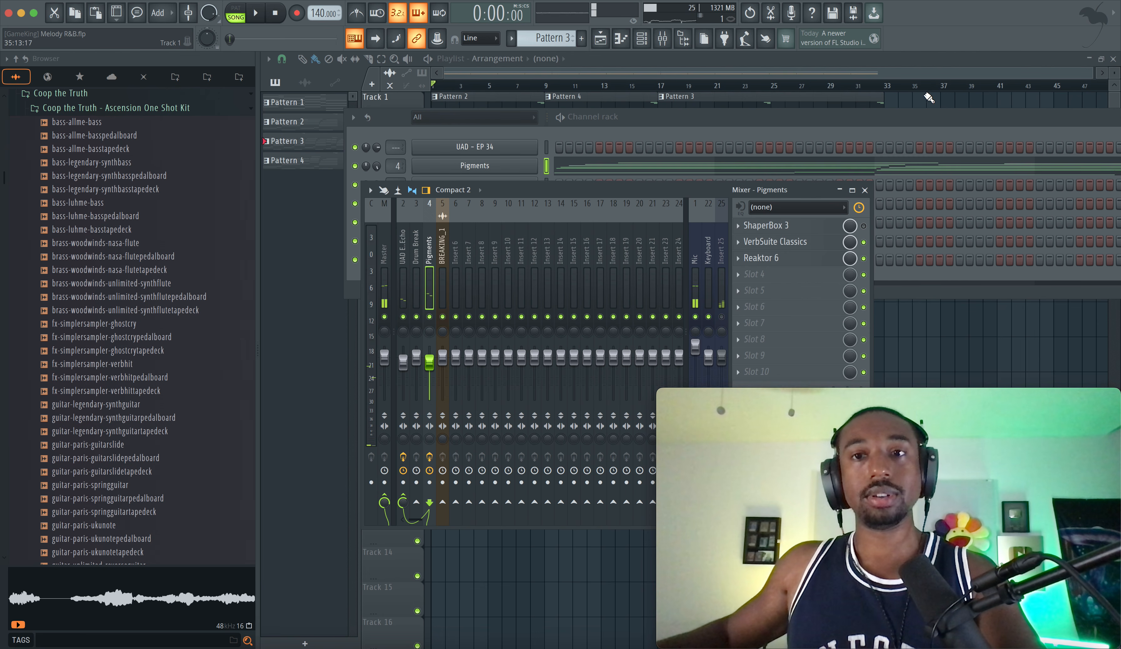
{"action": "left_click", "coordinate": [865, 190]}
{"action": "left_click", "coordinate": [512, 169]}
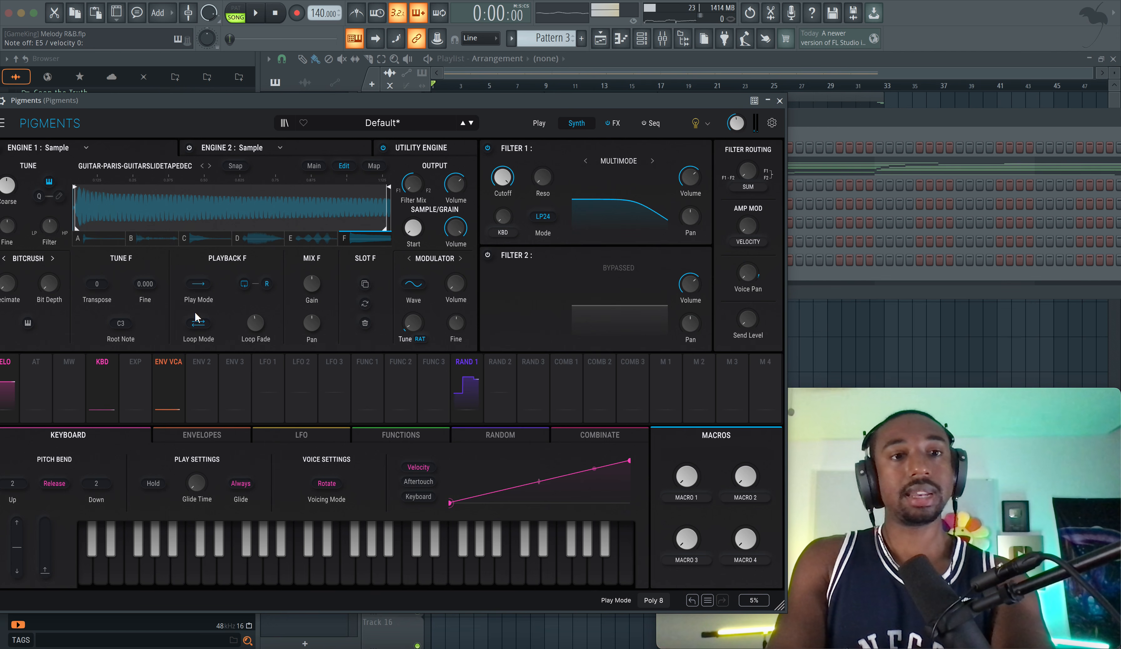
Review Engine 1's sample map modes, including Random and Round Robin, and close the Pigments window
{"action": "left_click", "coordinate": [373, 166]}
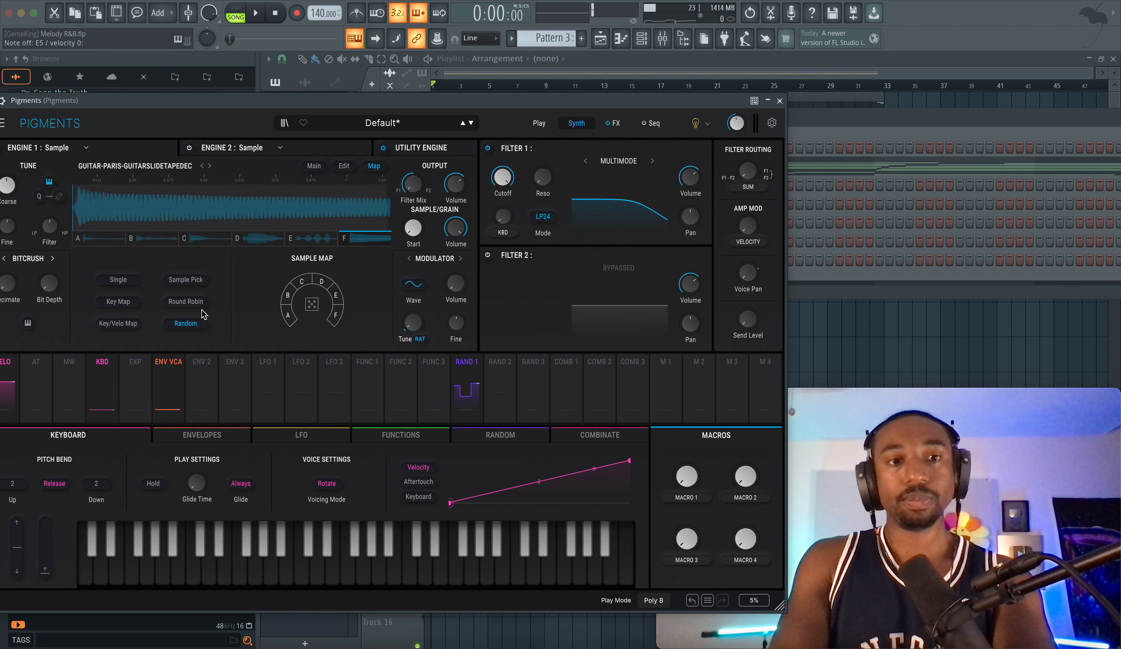
{"action": "left_click", "coordinate": [190, 301]}
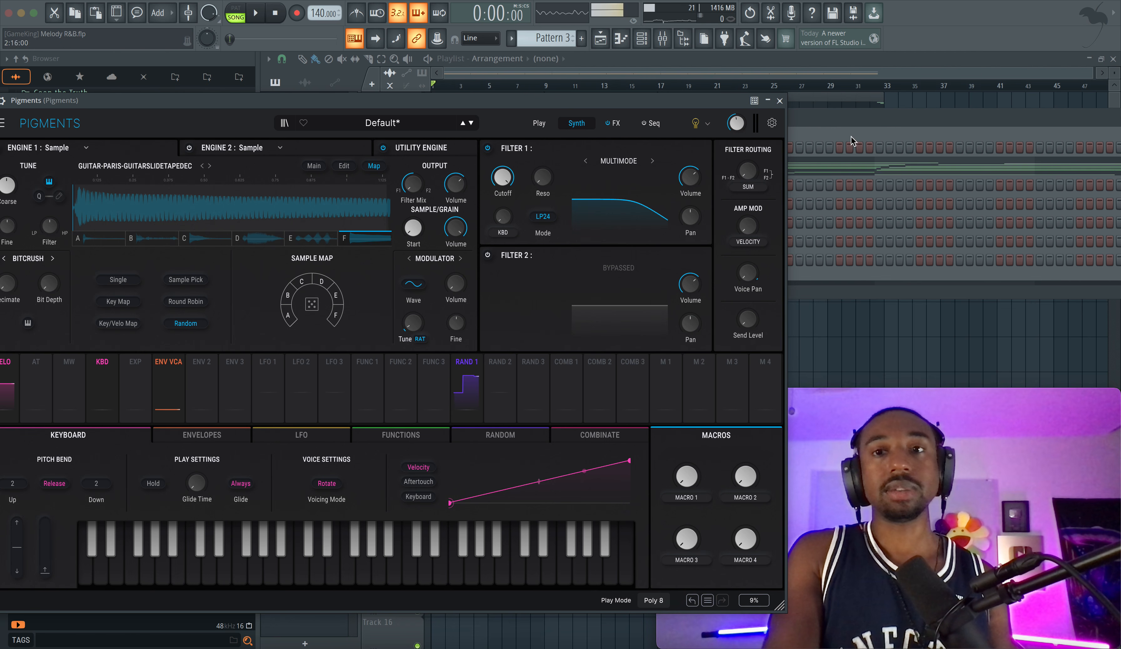
{"action": "left_click", "coordinate": [780, 103]}
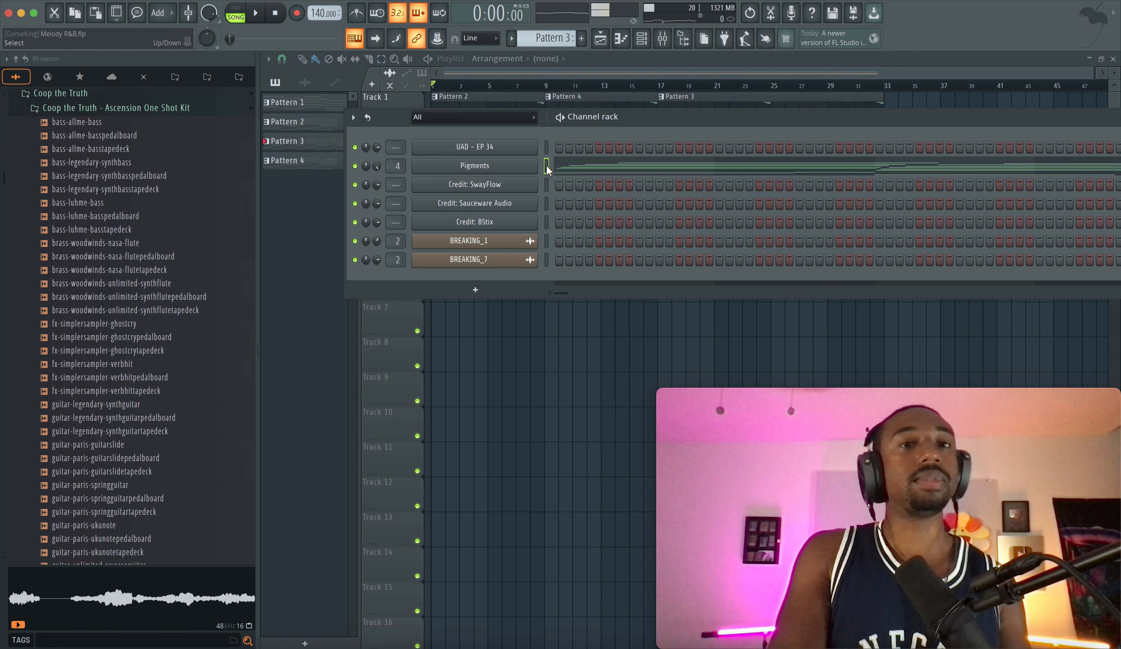
Reopen the mixer, move it clear of the webcam area, and toggle the Reaktor 6 effect on the Pigments track
{"action": "left_click", "coordinate": [664, 41]}
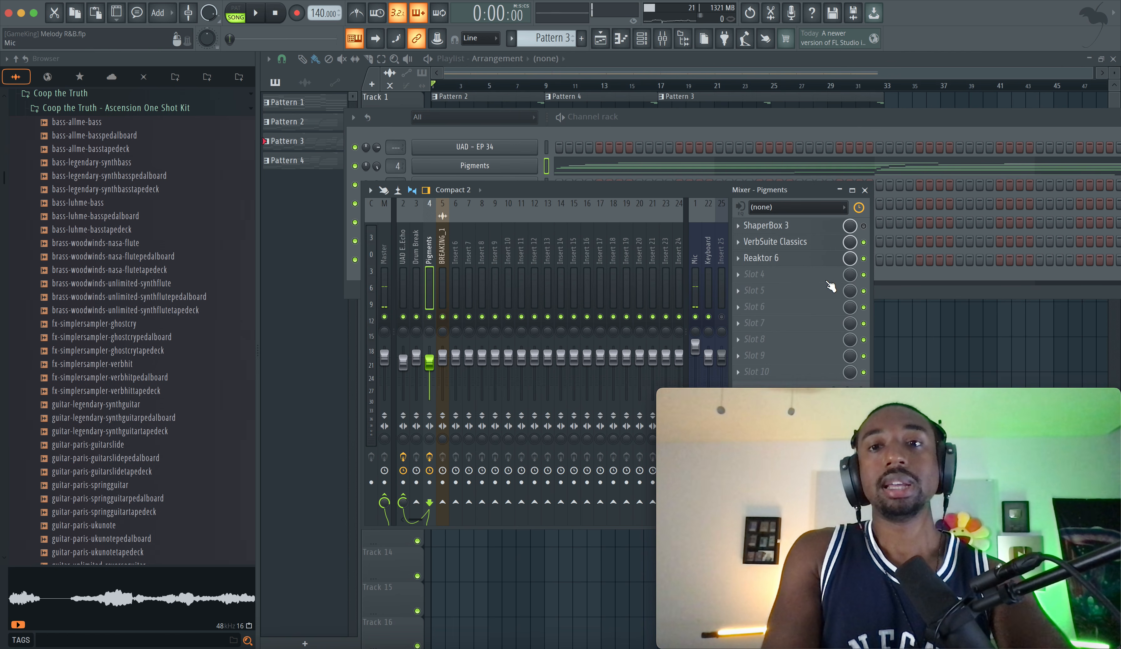
{"action": "left_click_drag", "start_coordinate": [764, 193], "coordinate": [664, 171]}
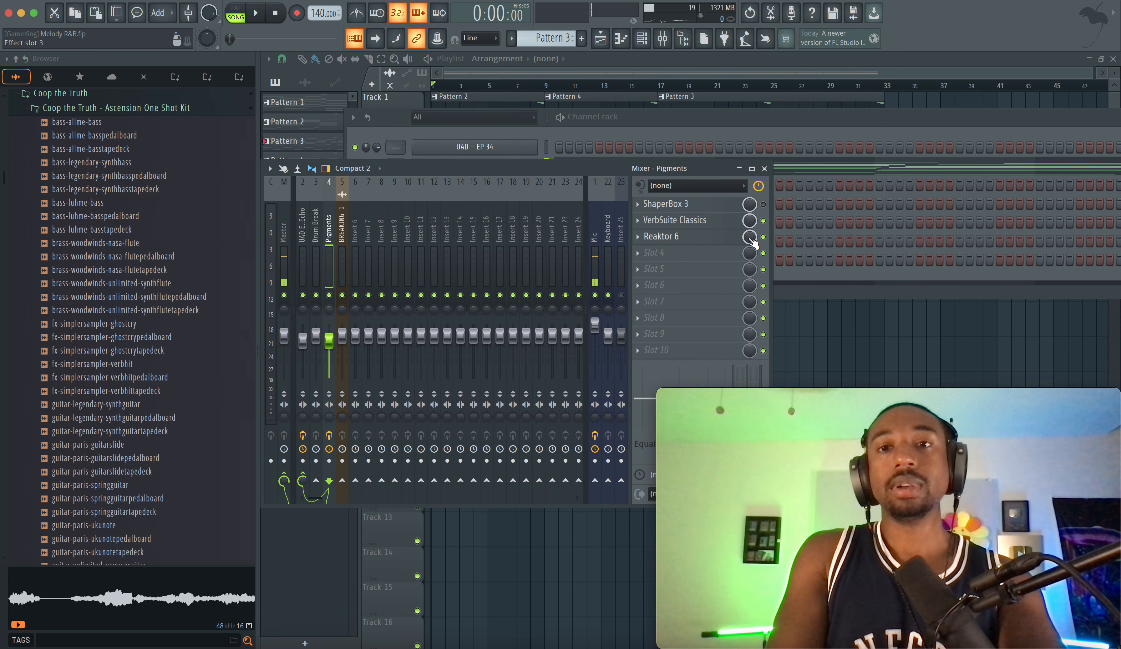
{"action": "left_click", "coordinate": [763, 237]}
Inspect VerbSuite Classics and its preset categories on the Pigments track, and close the plugin and the mixer
{"action": "left_click", "coordinate": [715, 222]}
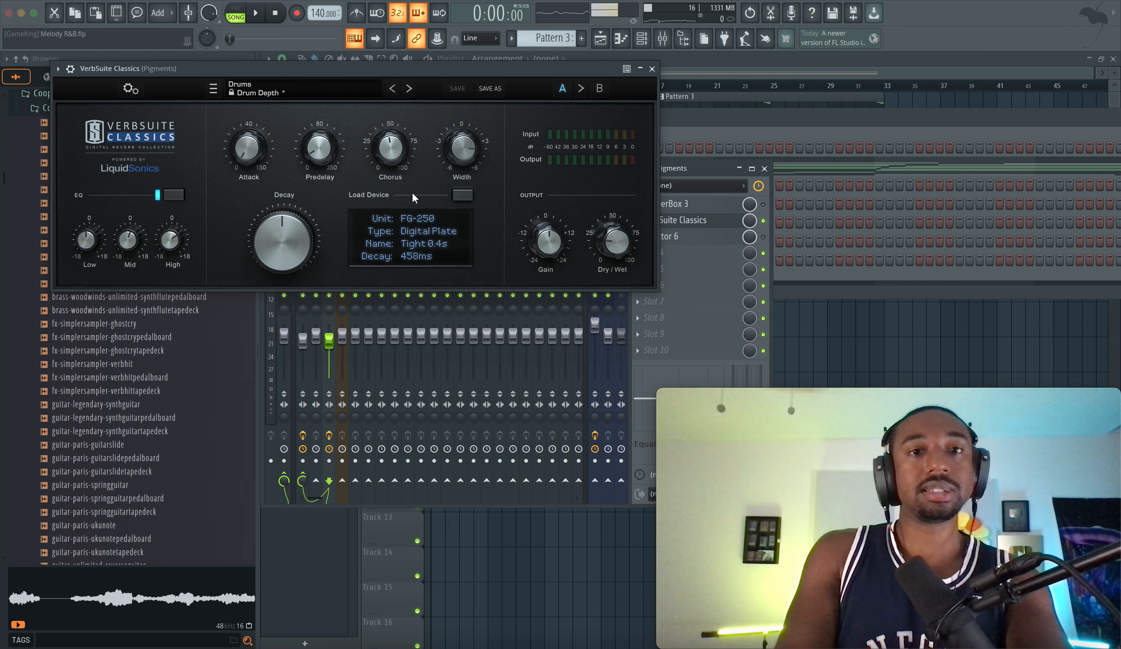
{"action": "left_click", "coordinate": [308, 90]}
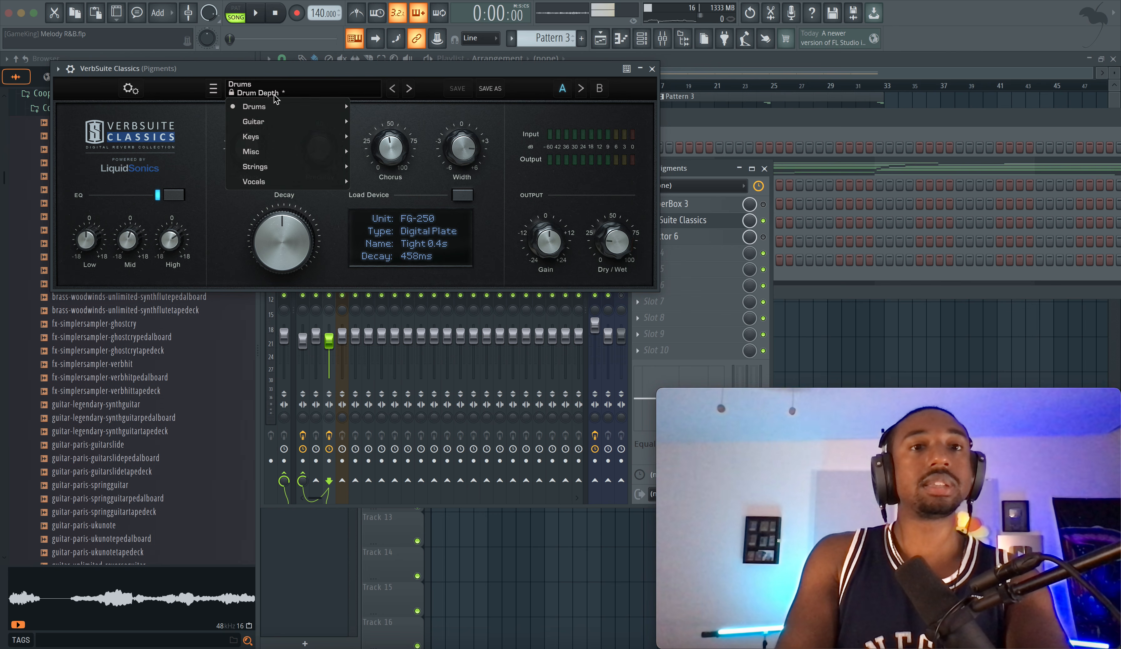
{"action": "left_click", "coordinate": [388, 118]}
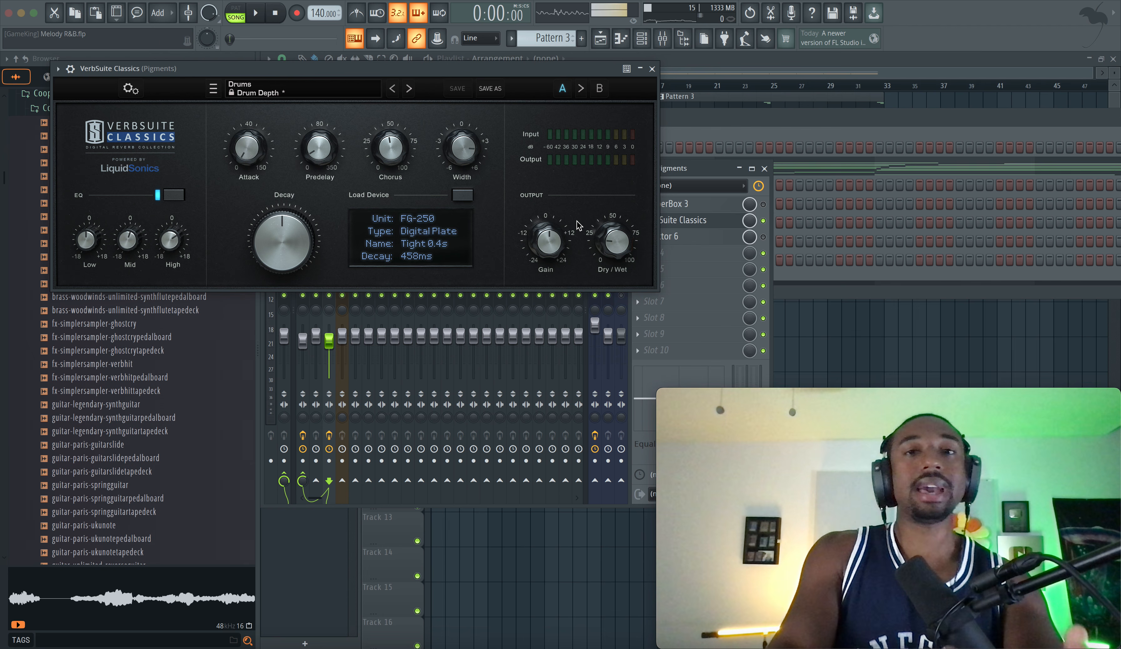
{"action": "left_click", "coordinate": [652, 69]}
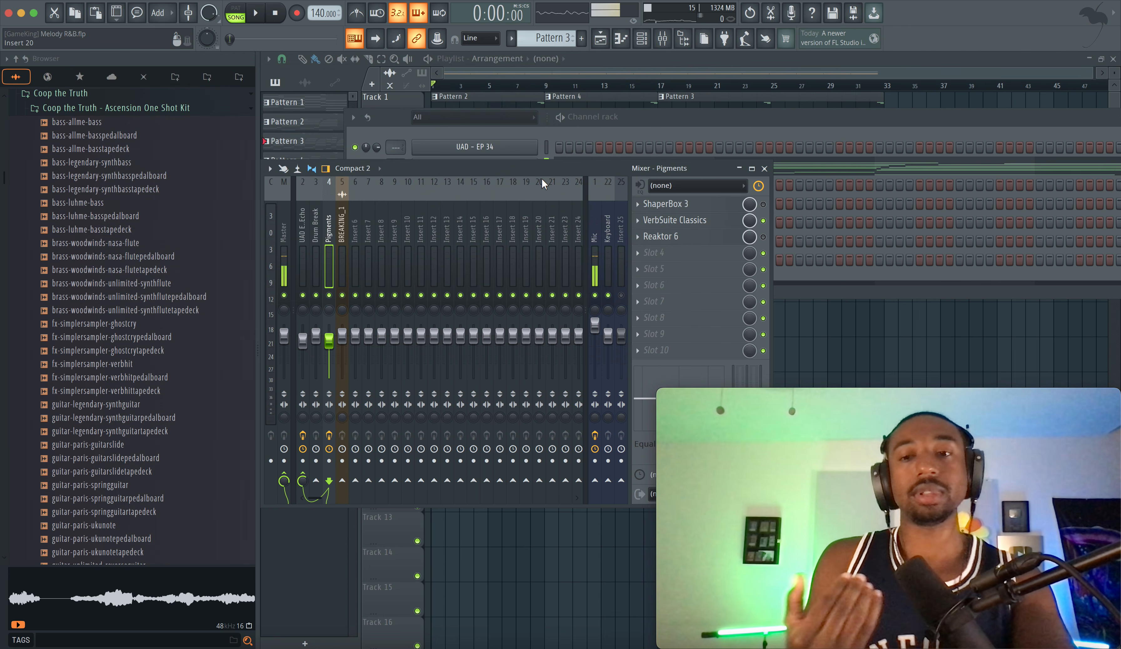
{"action": "left_click", "coordinate": [764, 168]}
Delete the Pattern 2, Pattern 4 and Pattern 3 clips from Track 1 of the playlist
{"action": "key", "text": "F6"}
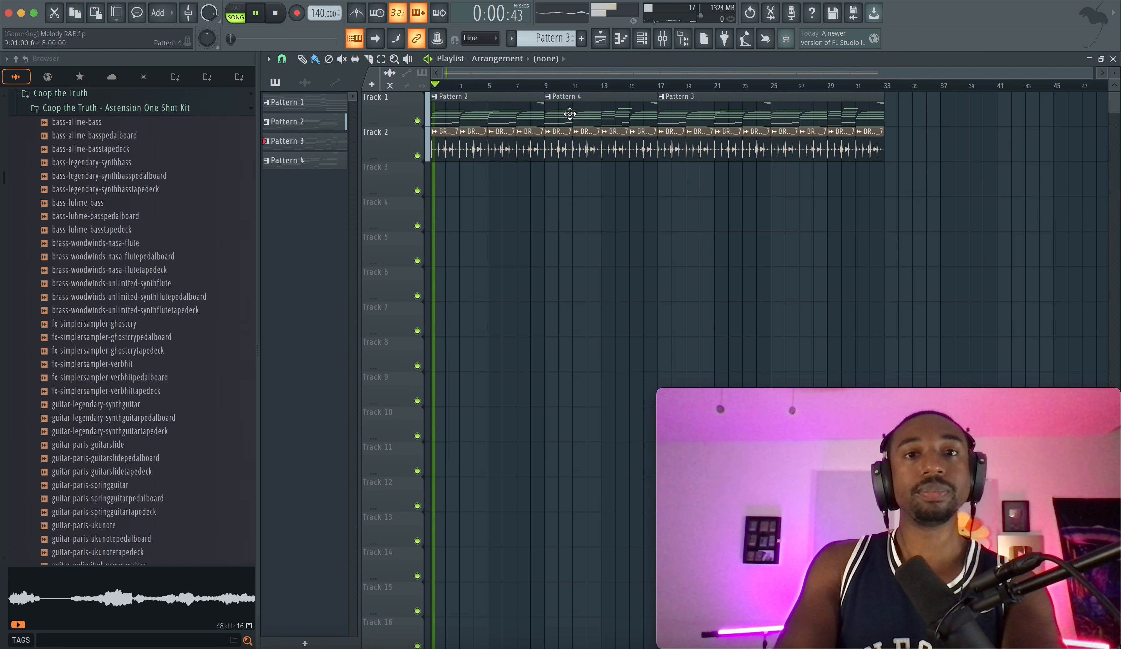
{"action": "left_click_drag", "start_coordinate": [903, 125], "coordinate": [435, 96]}
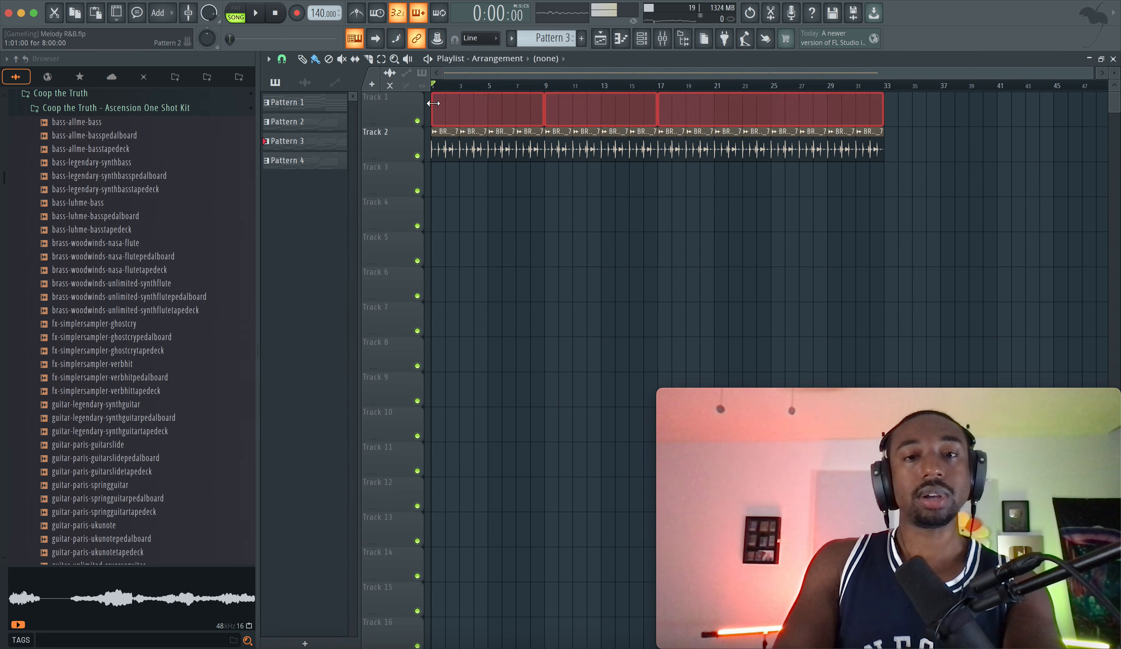
{"action": "key", "text": "Delete"}
Play the drum break and inspect the UAD EP-34 Tape Echo and its preset list on the UAD E.Echo mixer track
{"action": "key", "text": "space"}
{"action": "left_click", "coordinate": [663, 39]}
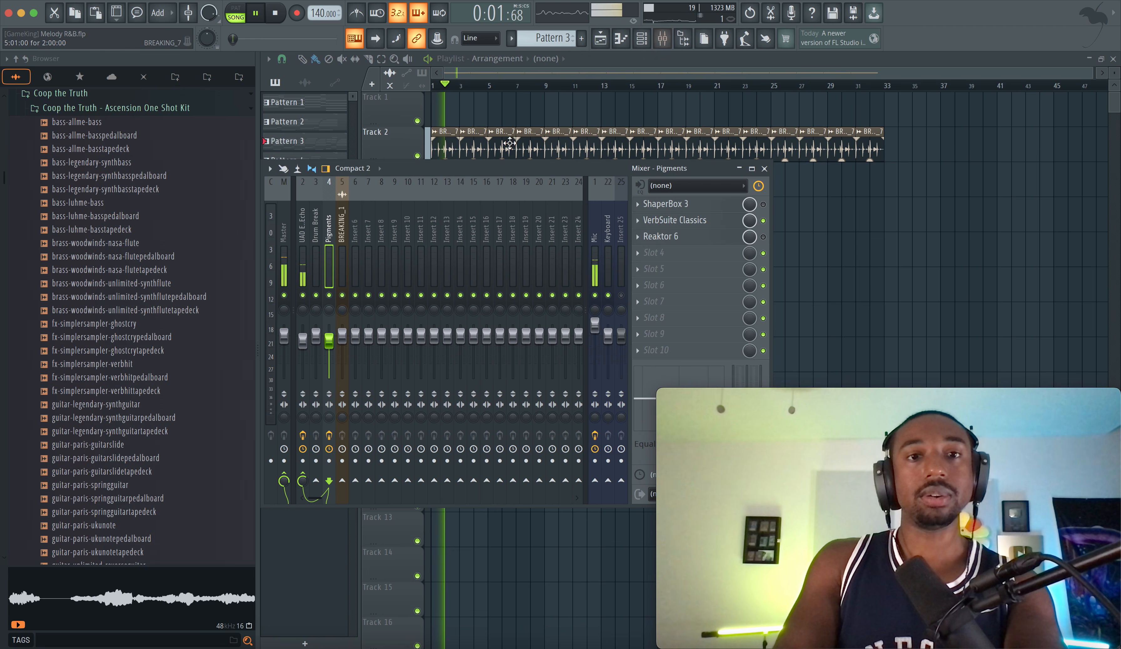
{"action": "left_click", "coordinate": [302, 242]}
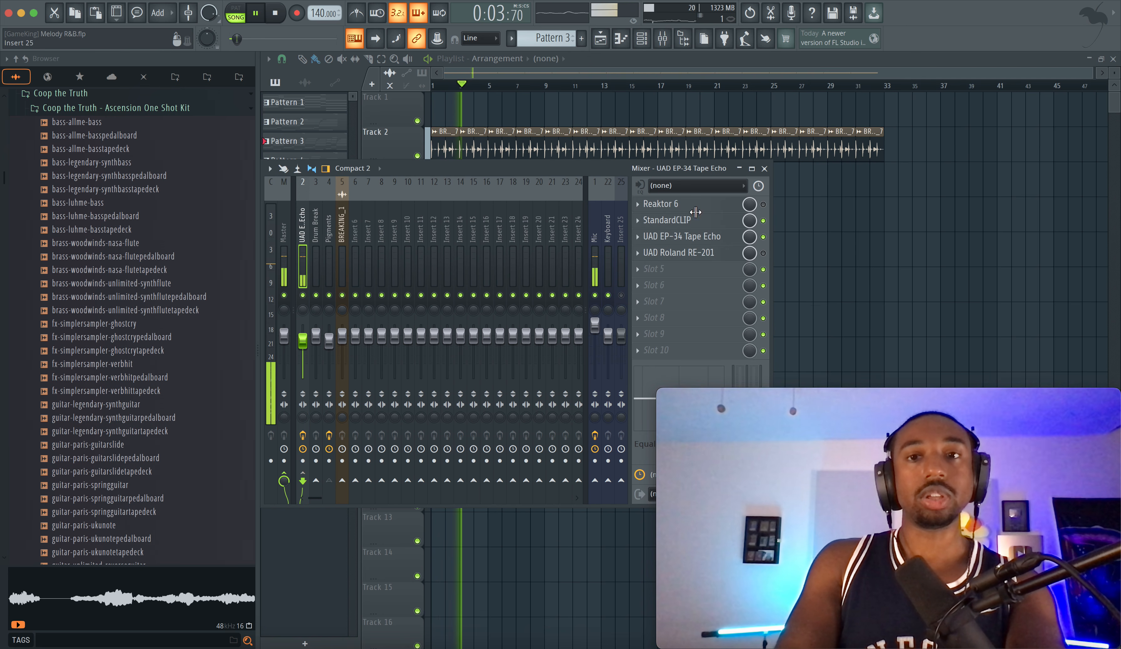
{"action": "left_click", "coordinate": [711, 237]}
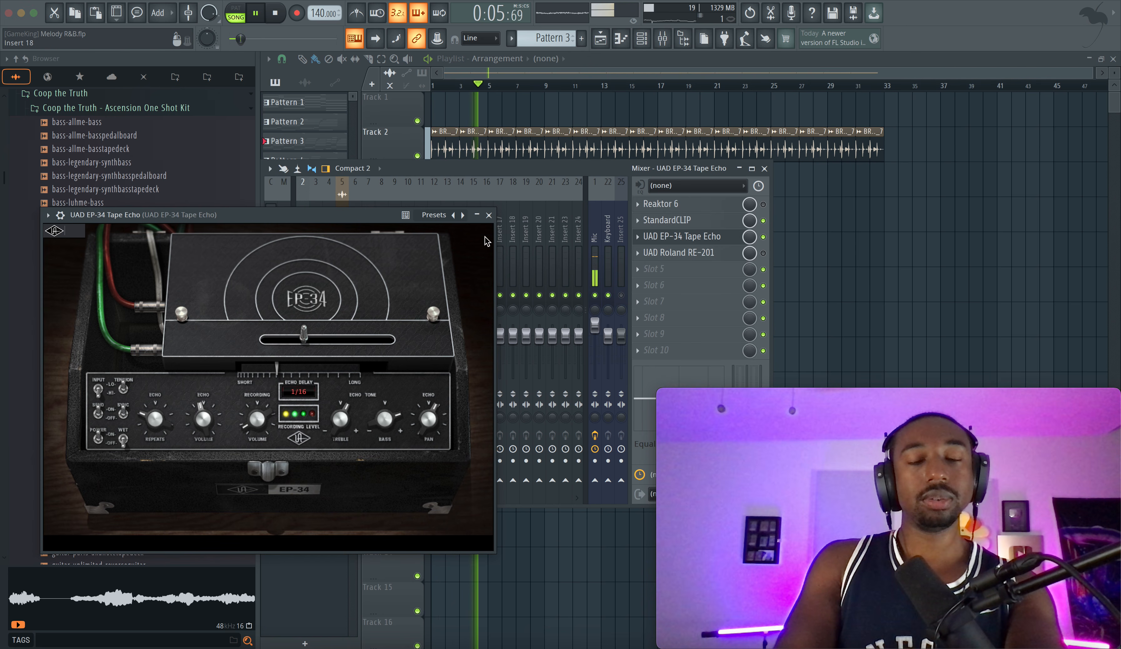
{"action": "left_click", "coordinate": [437, 216]}
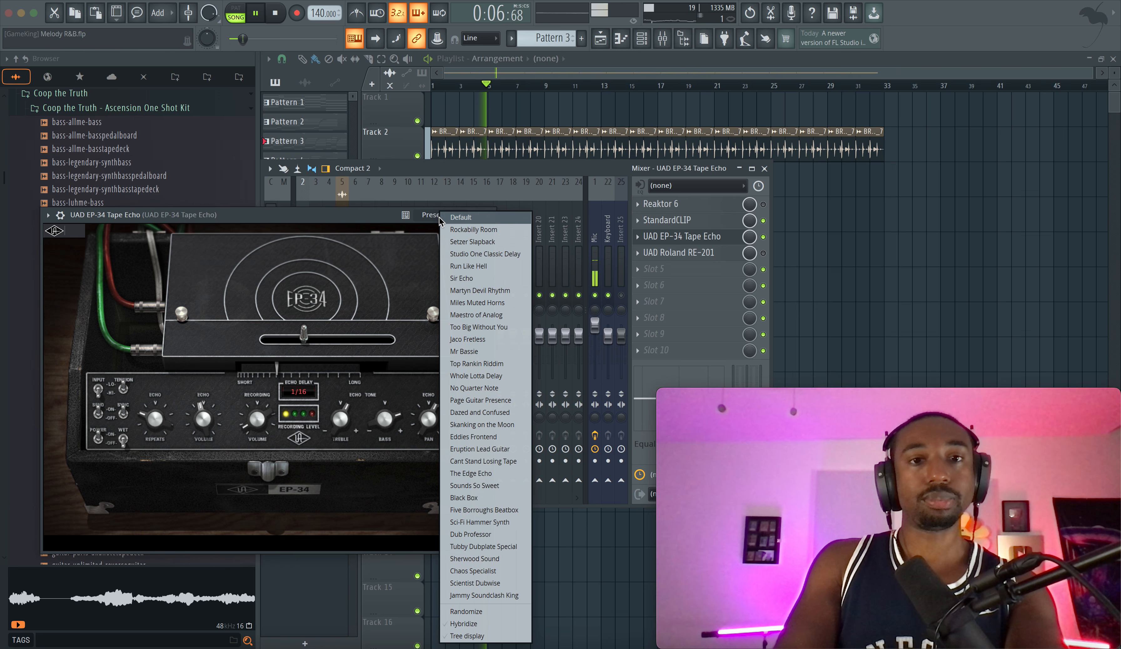
{"action": "left_click", "coordinate": [368, 216]}
{"action": "left_click", "coordinate": [492, 214]}
Replay the drum break, check the drum tracks in the mixer and close the mixer
{"action": "key", "text": "space"}
{"action": "key", "text": "space"}
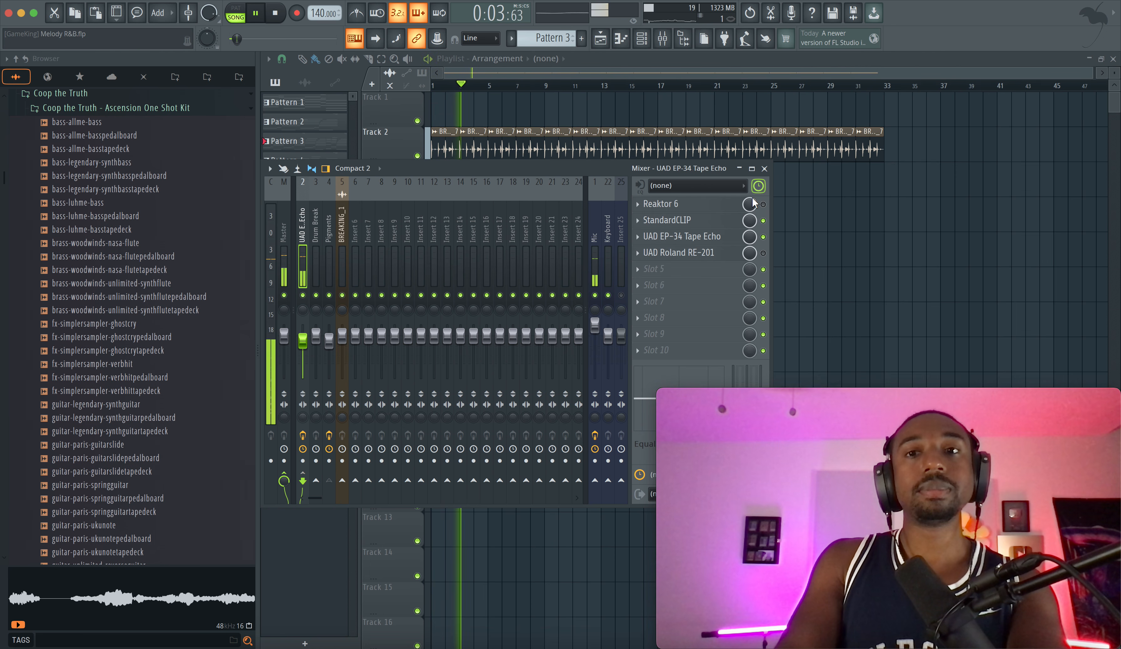
{"action": "left_click", "coordinate": [339, 247]}
{"action": "key", "text": "space"}
{"action": "left_click", "coordinate": [317, 245]}
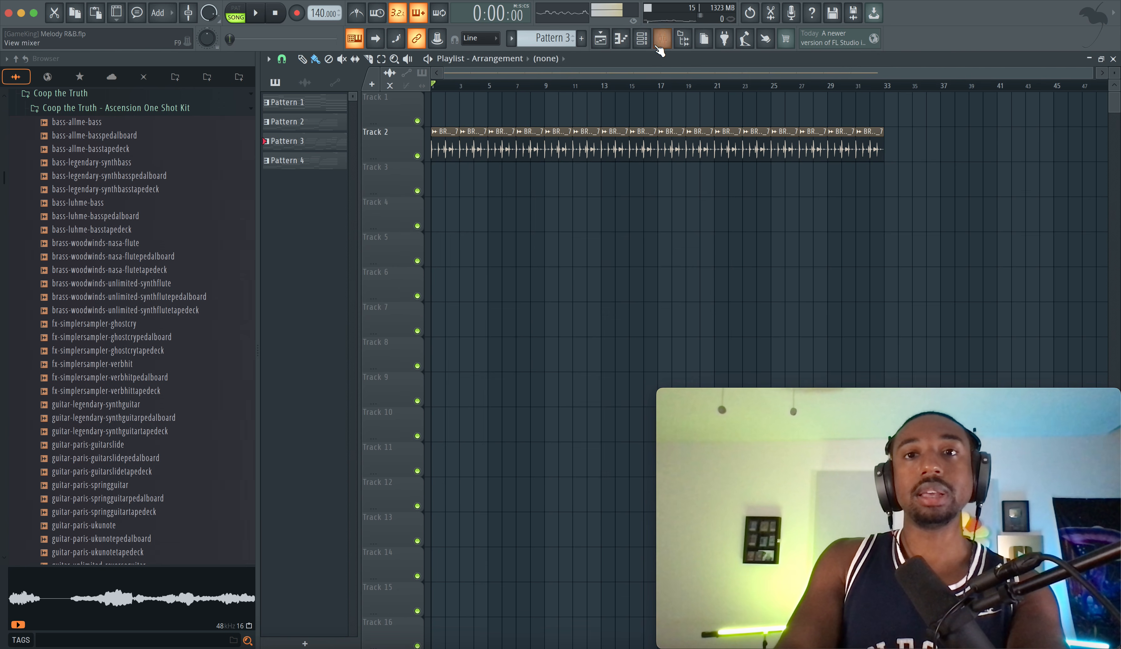
Create a new empty pattern and hide the browser to widen the playlist
{"action": "left_click", "coordinate": [642, 39]}
{"action": "left_click_drag", "start_coordinate": [541, 37], "coordinate": [540, 28]}
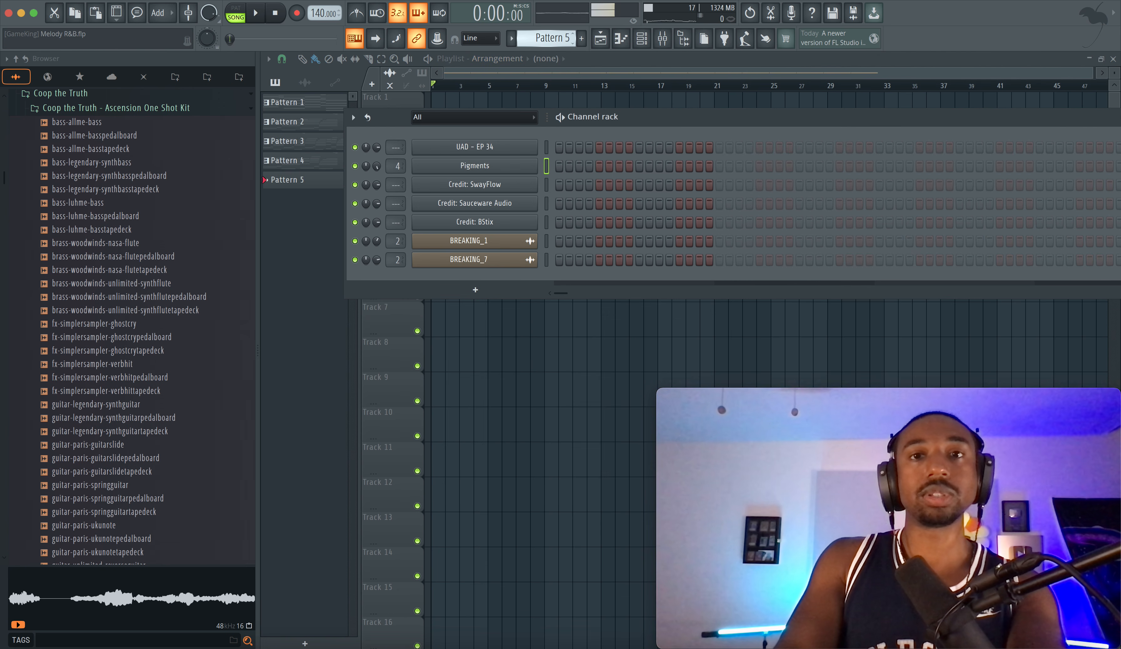
{"action": "left_click", "coordinate": [642, 38]}
{"action": "left_click", "coordinate": [684, 39]}
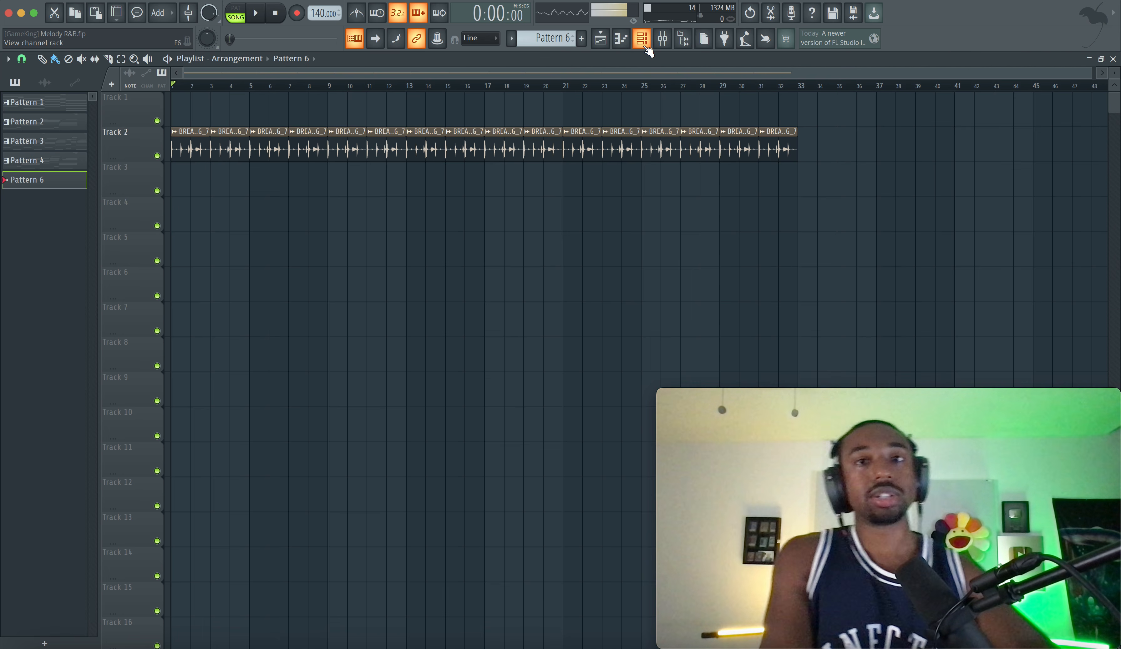
Stamp a one-bar Minor 7th chord rooted on D5 at bar 1 in the Pigments piano roll
{"action": "left_click", "coordinate": [645, 45]}
{"action": "right_click", "coordinate": [267, 164]}
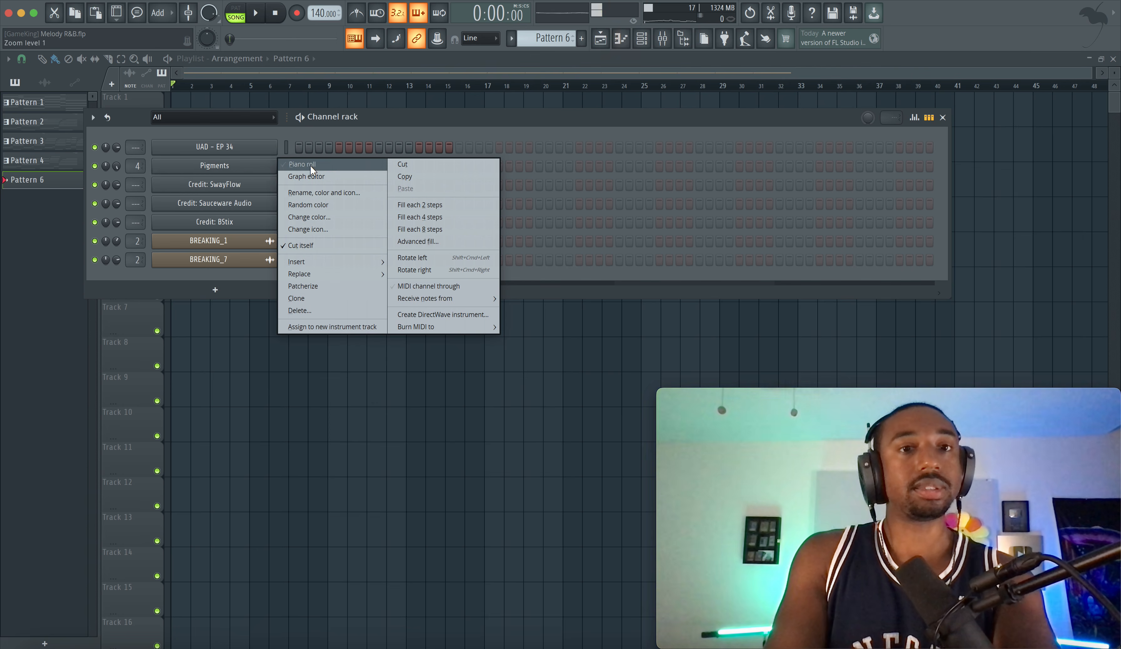
{"action": "left_click", "coordinate": [290, 170]}
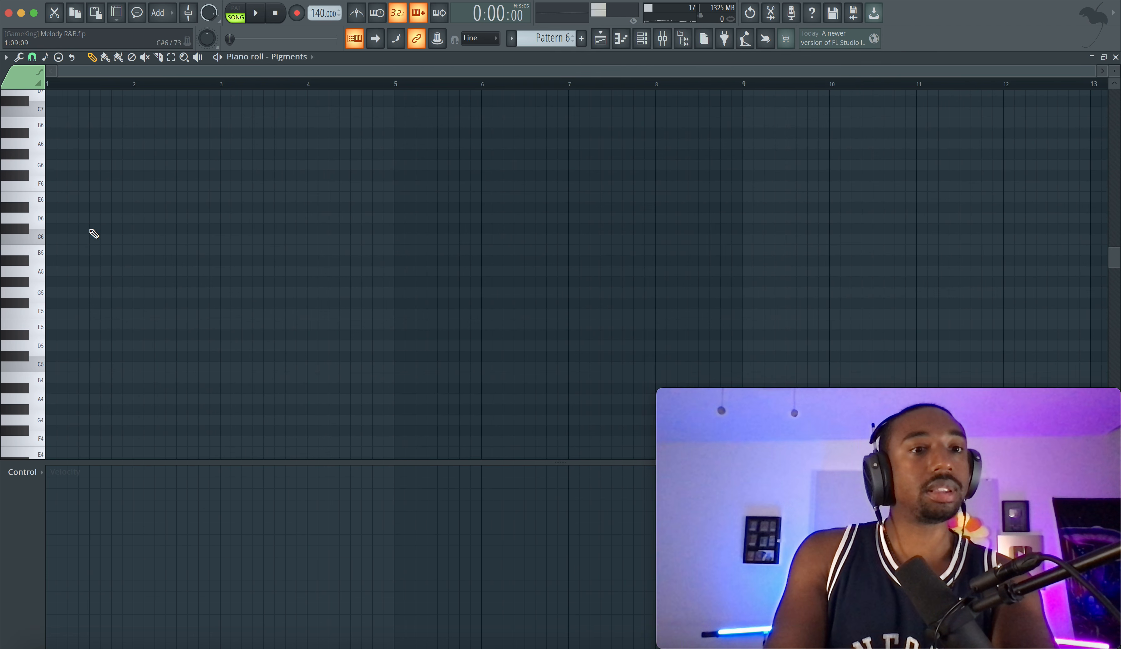
{"action": "left_click", "coordinate": [59, 60]}
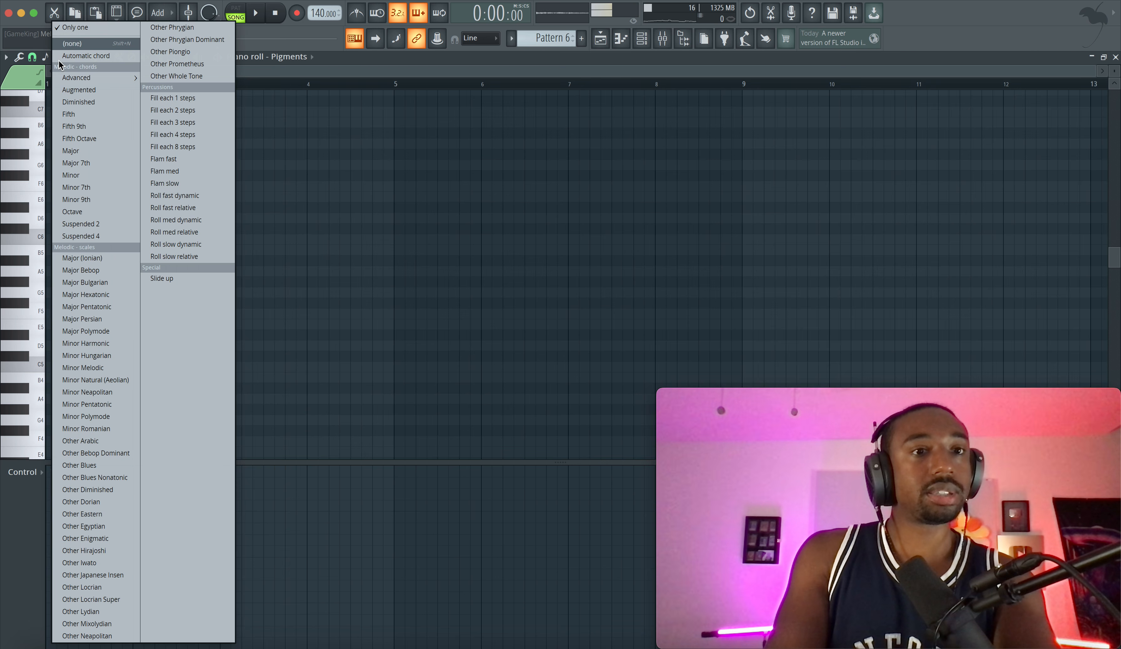
{"action": "left_click", "coordinate": [87, 191]}
{"action": "left_click_drag", "start_coordinate": [62, 346], "coordinate": [129, 350]}
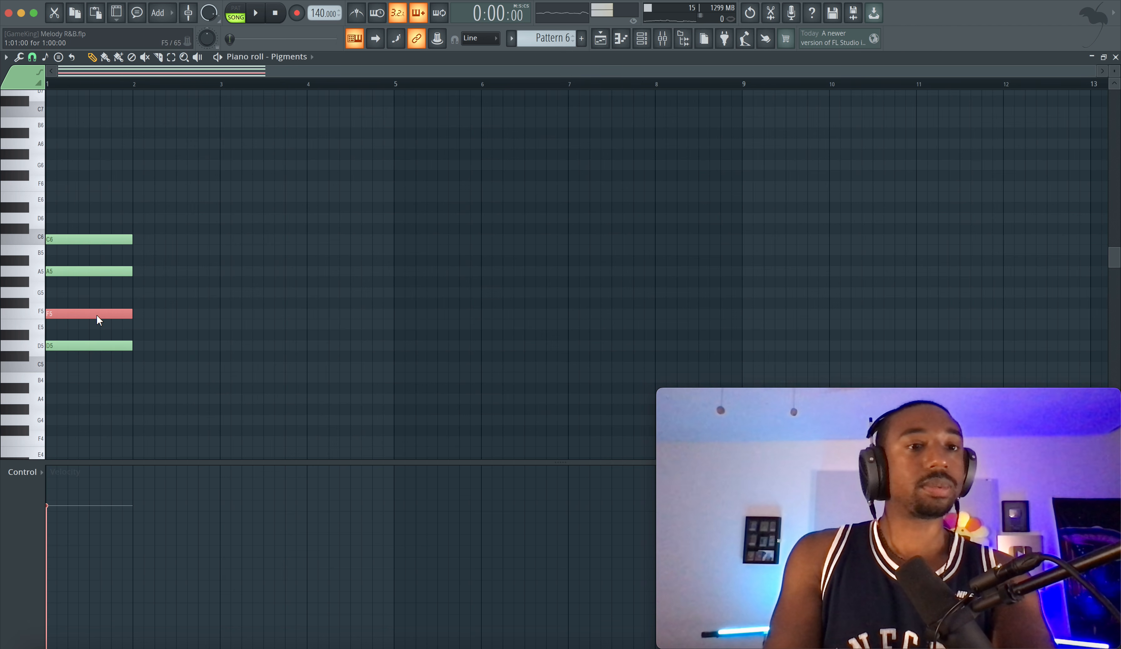
Raise the chord's F5 note by an octave and add a one-bar D4 bass note beneath it
{"action": "key", "text": "ctrl+Up"}
{"action": "scroll", "coordinate": [86, 340], "scroll_direction": "down", "scroll_amount": 3}
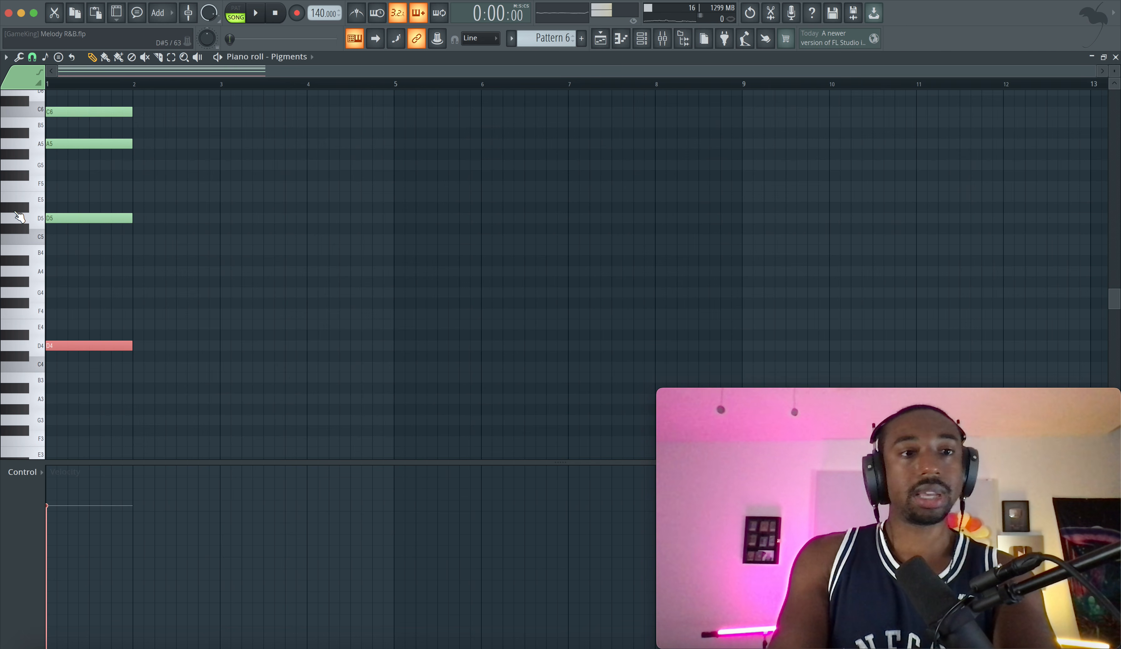
{"action": "key", "text": "space"}
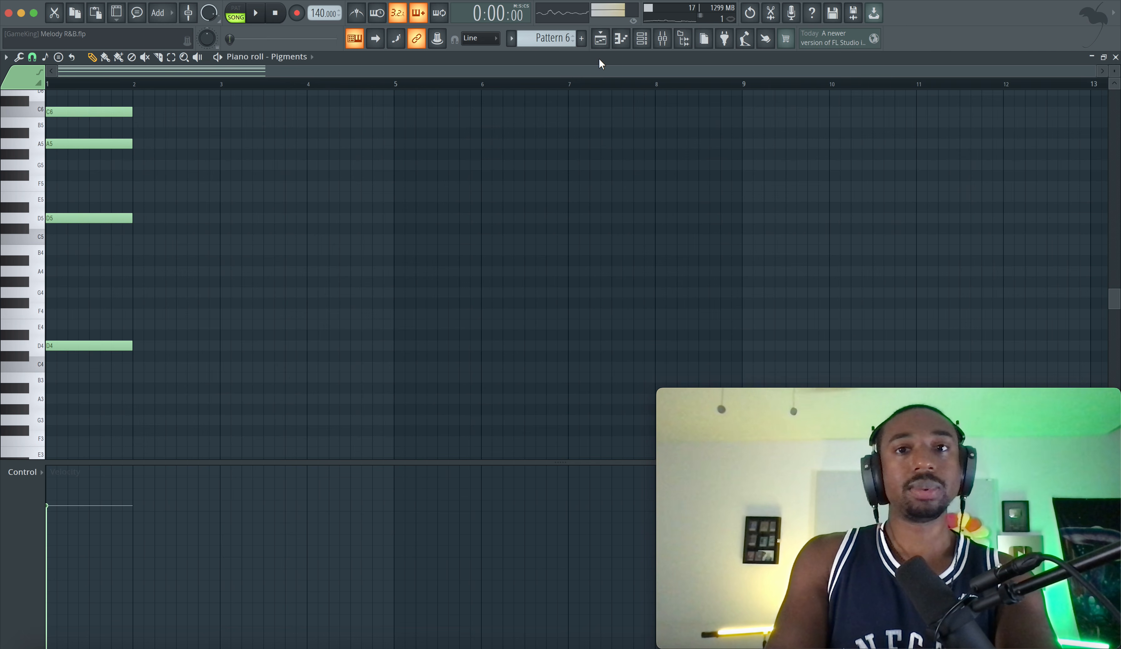
Place the current pattern at the start of playlist Track 1 and reopen it in the piano roll
{"action": "left_click", "coordinate": [600, 39]}
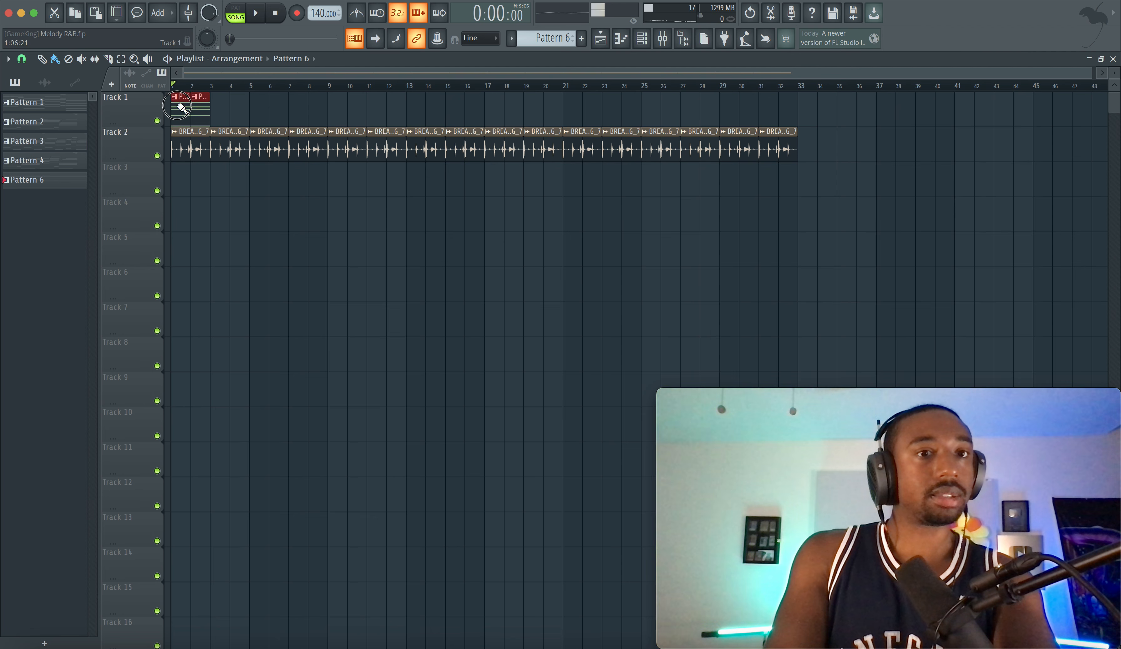
{"action": "left_click", "coordinate": [180, 102]}
{"action": "key", "text": "space"}
Lower the whole chord by an octave, audition it, and extend all its notes to two bars
{"action": "key", "text": "space"}
{"action": "double_click", "coordinate": [180, 105]}
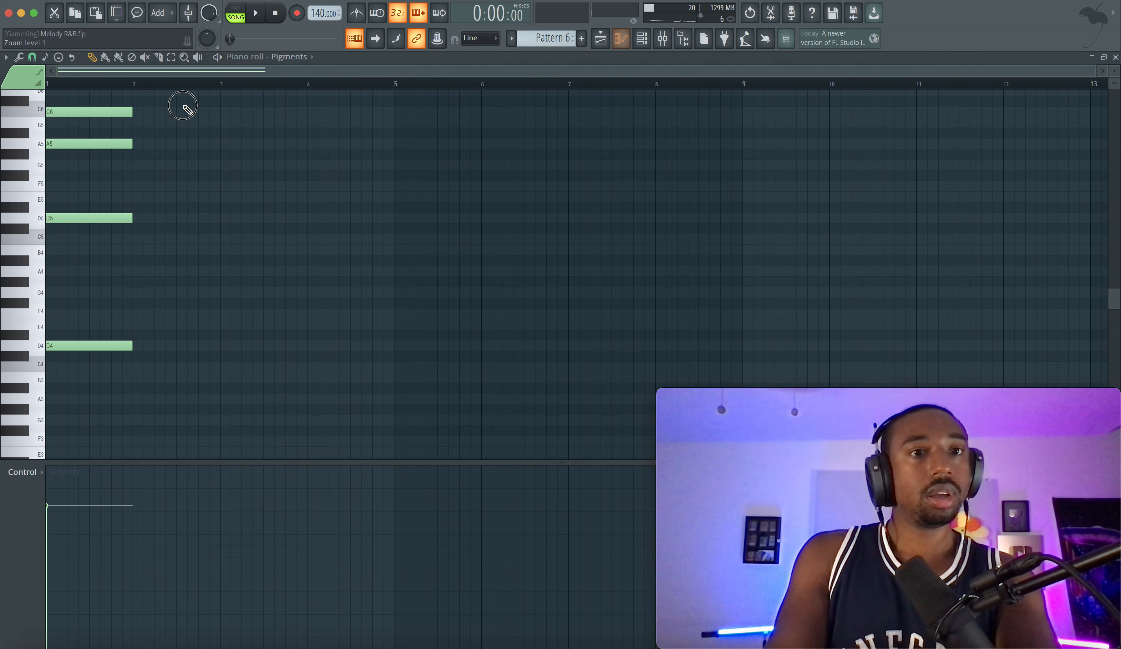
{"action": "scroll", "coordinate": [123, 216], "scroll_direction": "up", "scroll_amount": 4}
{"action": "key", "text": "space"}
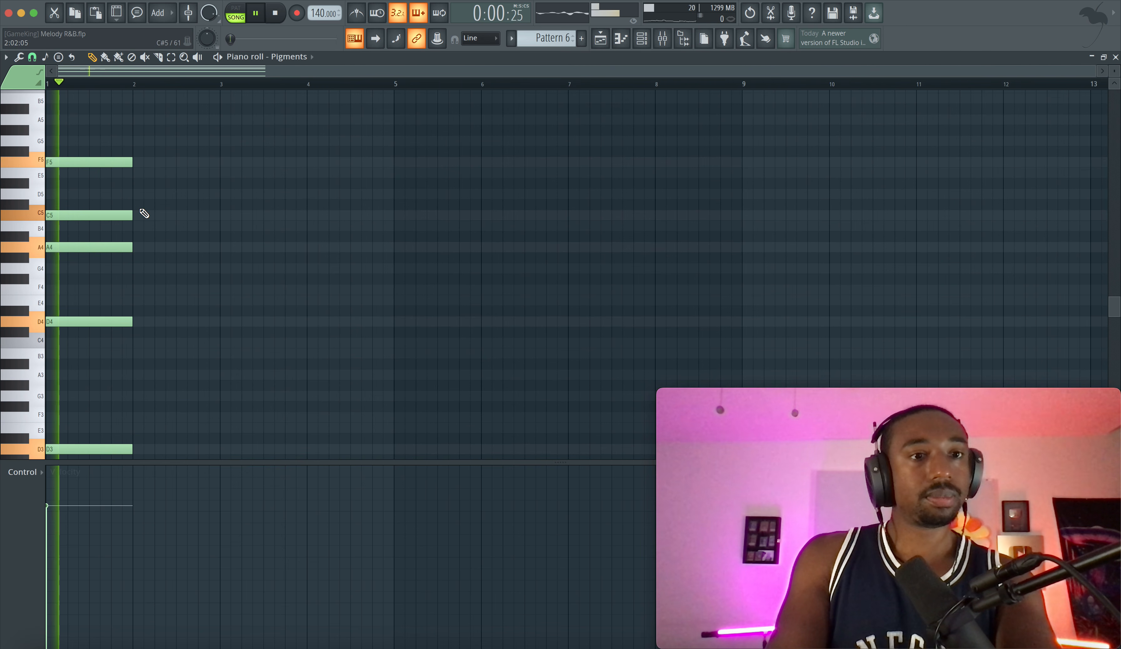
{"action": "left_click_drag", "start_coordinate": [149, 137], "coordinate": [218, 451]}
{"action": "key", "text": "space"}
{"action": "key", "text": "space"}
{"action": "key", "text": "space"}
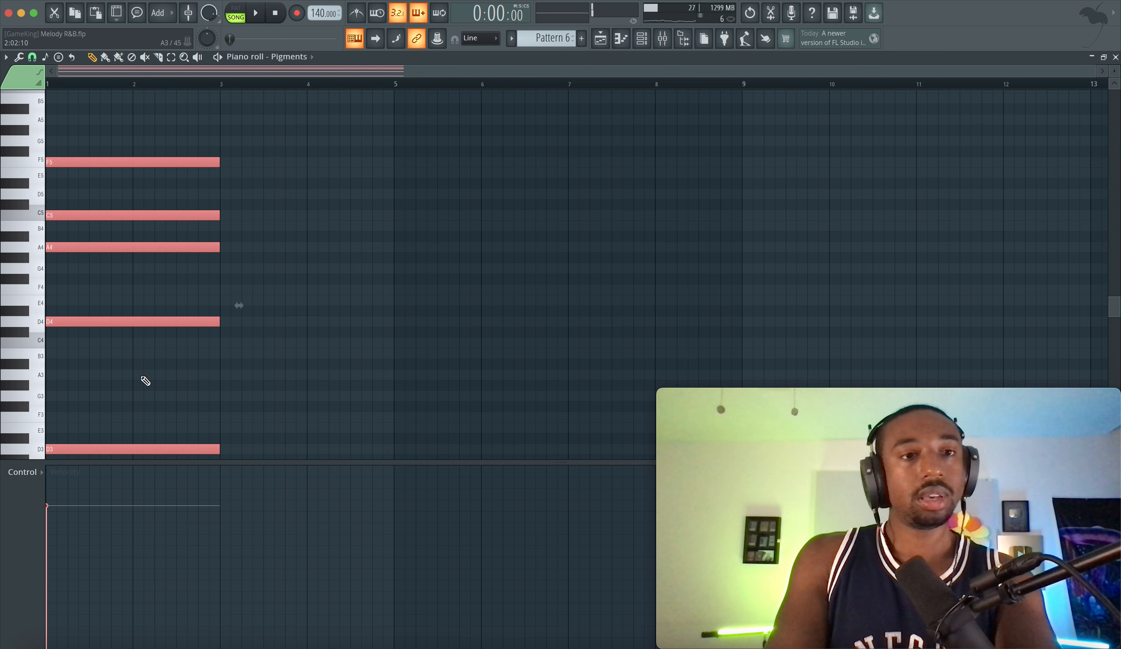
Duplicate the two-bar chord at bar 3 and transpose the copy down two semitones to a C3 root
{"action": "scroll", "coordinate": [115, 370], "scroll_direction": "down", "scroll_amount": 5}
{"action": "scroll", "coordinate": [82, 235], "scroll_direction": "up", "scroll_amount": 3}
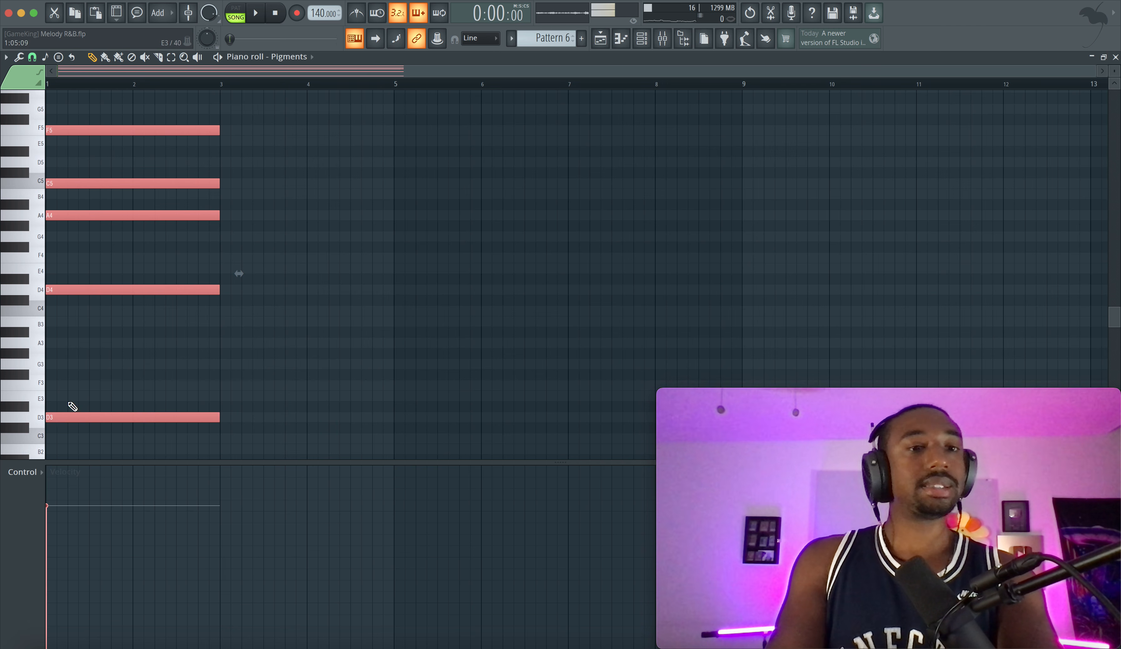
{"action": "key", "text": "ctrl+b"}
{"action": "left_click_drag", "start_coordinate": [231, 419], "coordinate": [238, 439]}
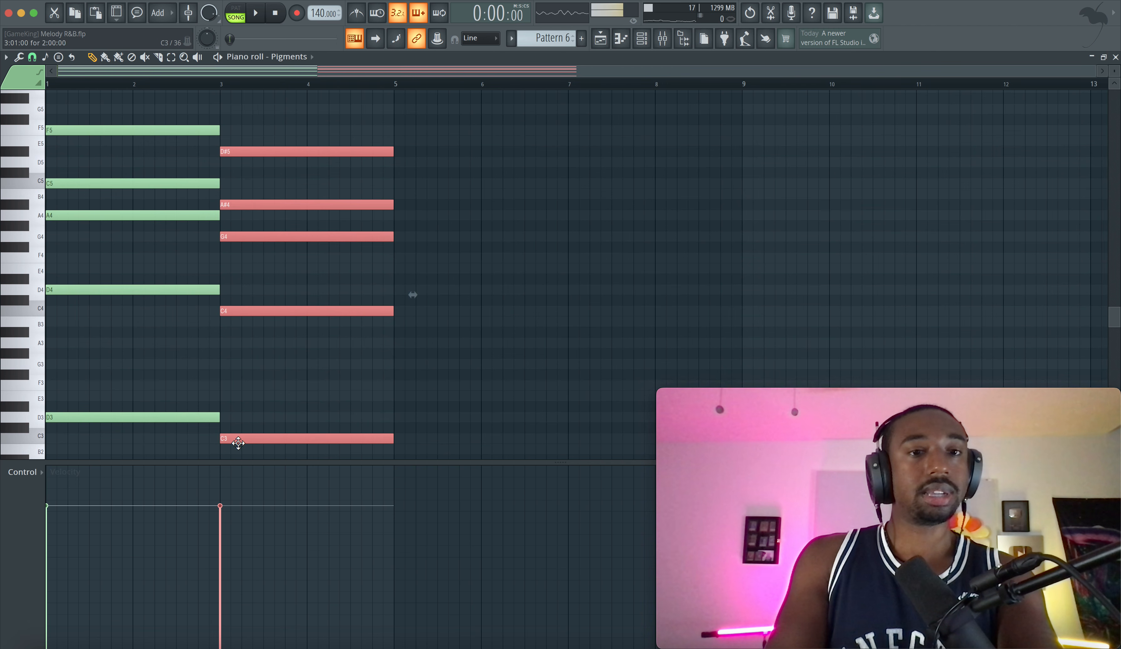
Examine the second chord's lower notes by selecting C3, C4 and G4 without altering them
{"action": "left_click", "coordinate": [239, 318], "text": "super"}
{"action": "left_click_drag", "start_coordinate": [249, 236], "coordinate": [246, 464]}
{"action": "left_click", "coordinate": [273, 241], "text": "super"}
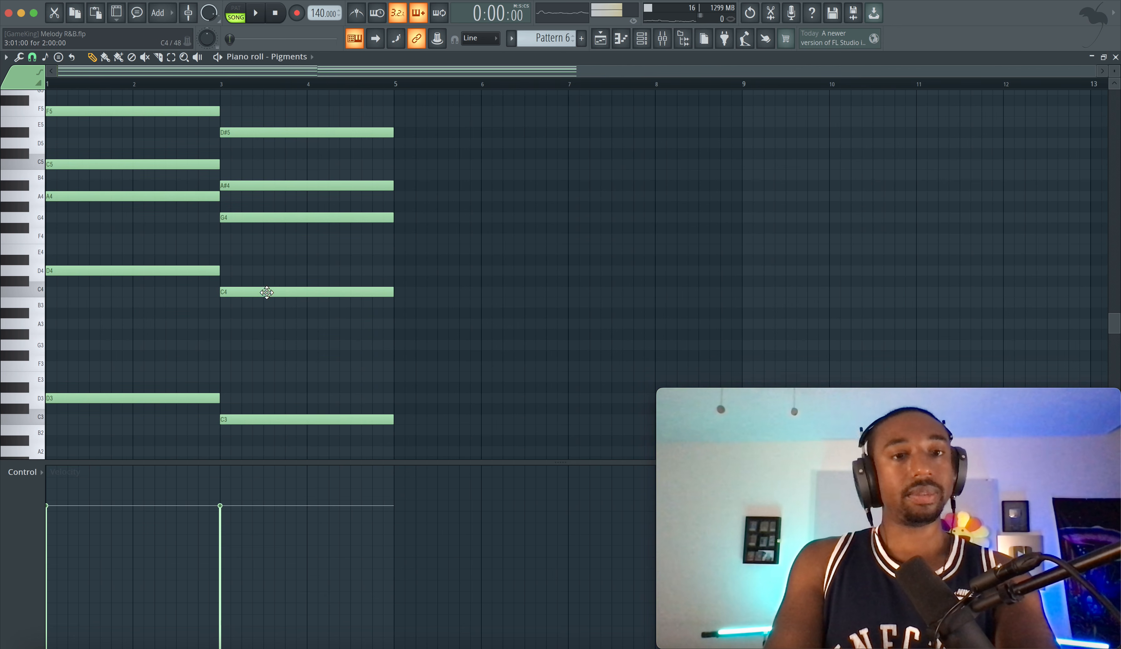
{"action": "left_click", "coordinate": [266, 293], "text": "super"}
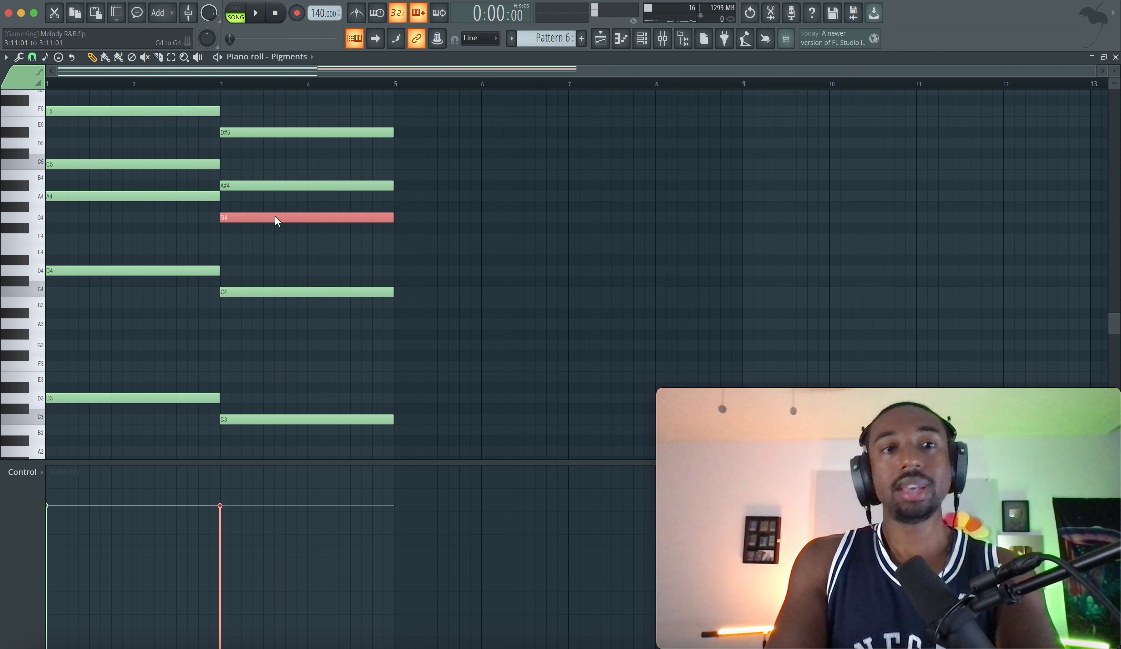
{"action": "left_click_drag", "start_coordinate": [275, 217], "coordinate": [277, 270]}
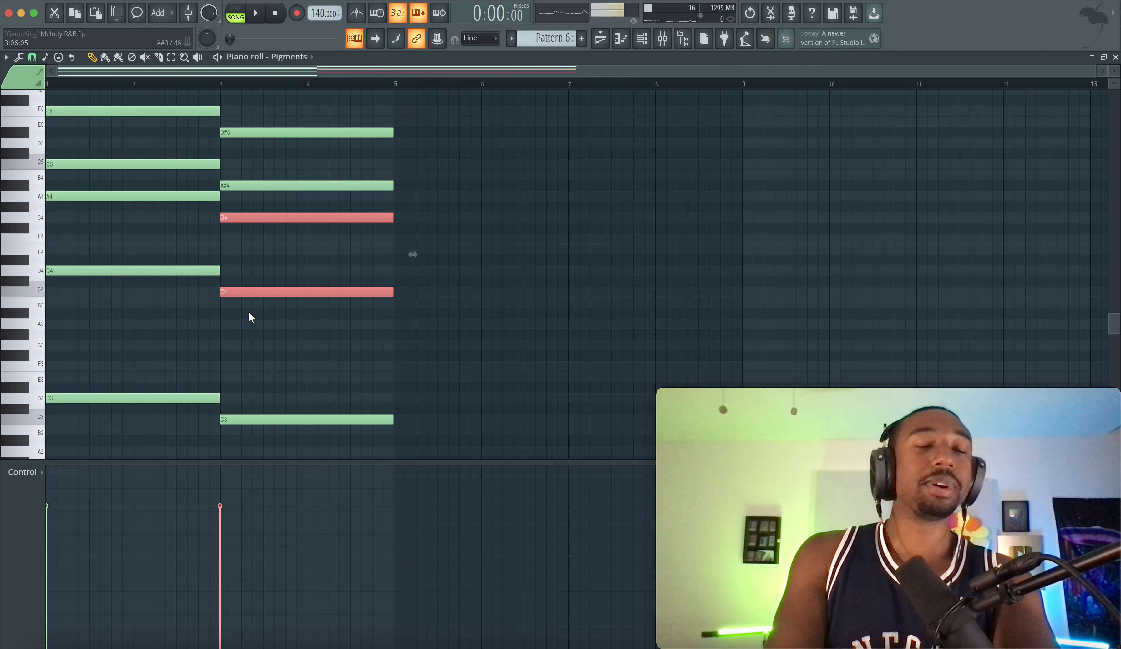
{"action": "right_click", "coordinate": [263, 238]}
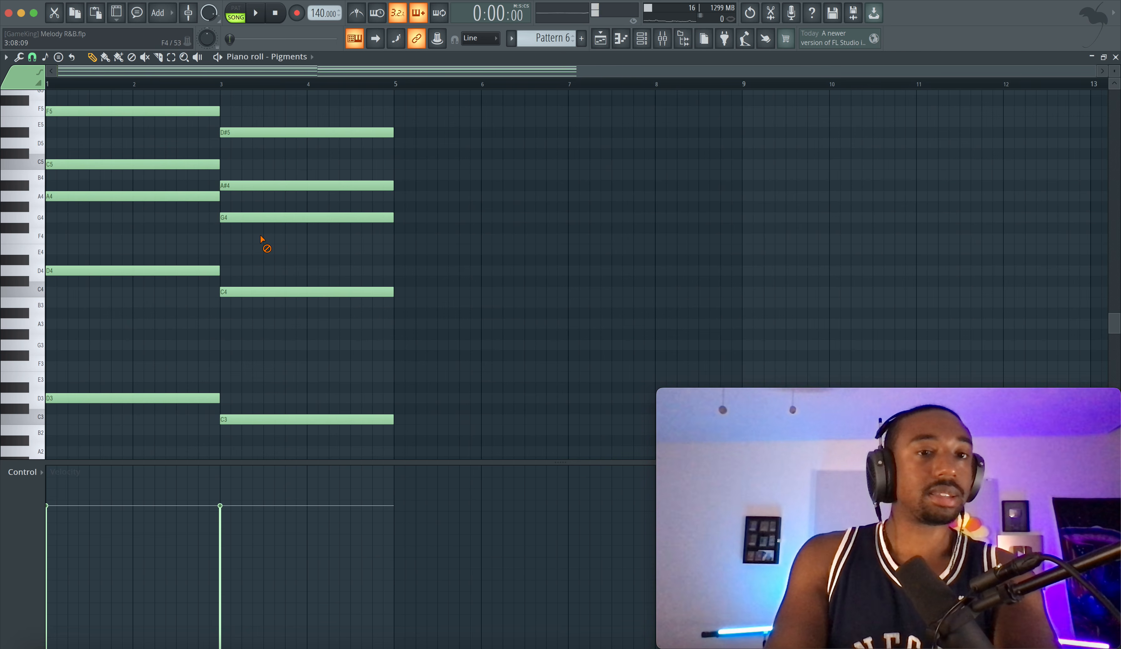
{"action": "left_click_drag", "start_coordinate": [263, 220], "coordinate": [233, 446]}
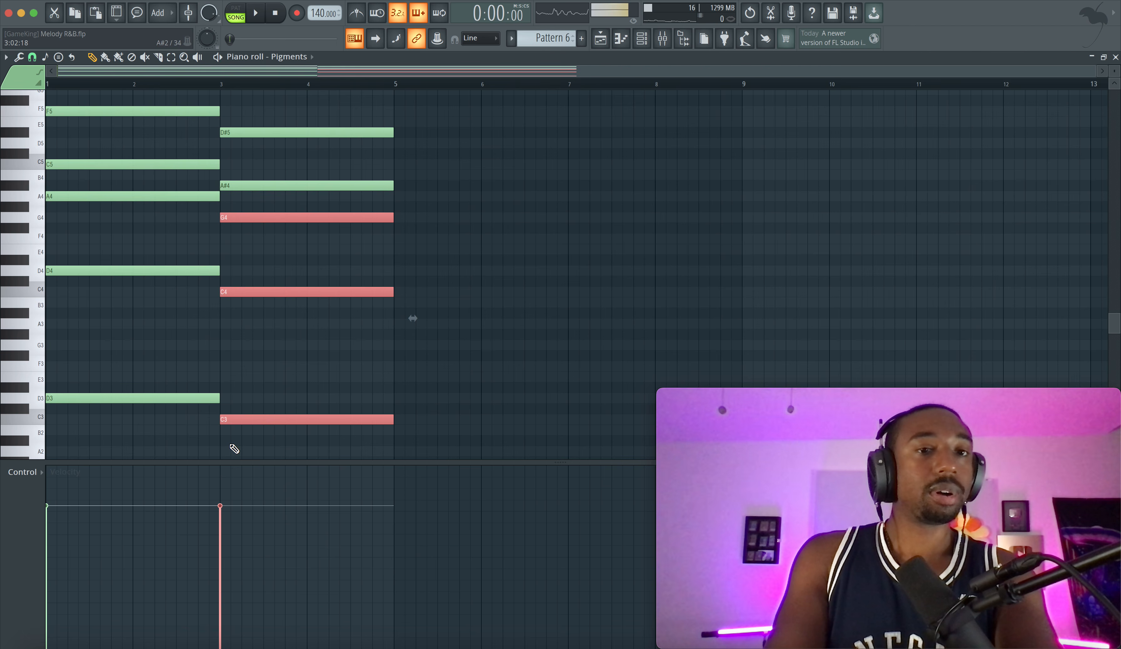
{"action": "right_click", "coordinate": [263, 396]}
{"action": "left_click_drag", "start_coordinate": [244, 303], "coordinate": [249, 452]}
Raise the second chord's D#5 and A#4 notes by a semitone to E5 and B4, and play the result
{"action": "left_click_drag", "start_coordinate": [261, 154], "coordinate": [249, 120]}
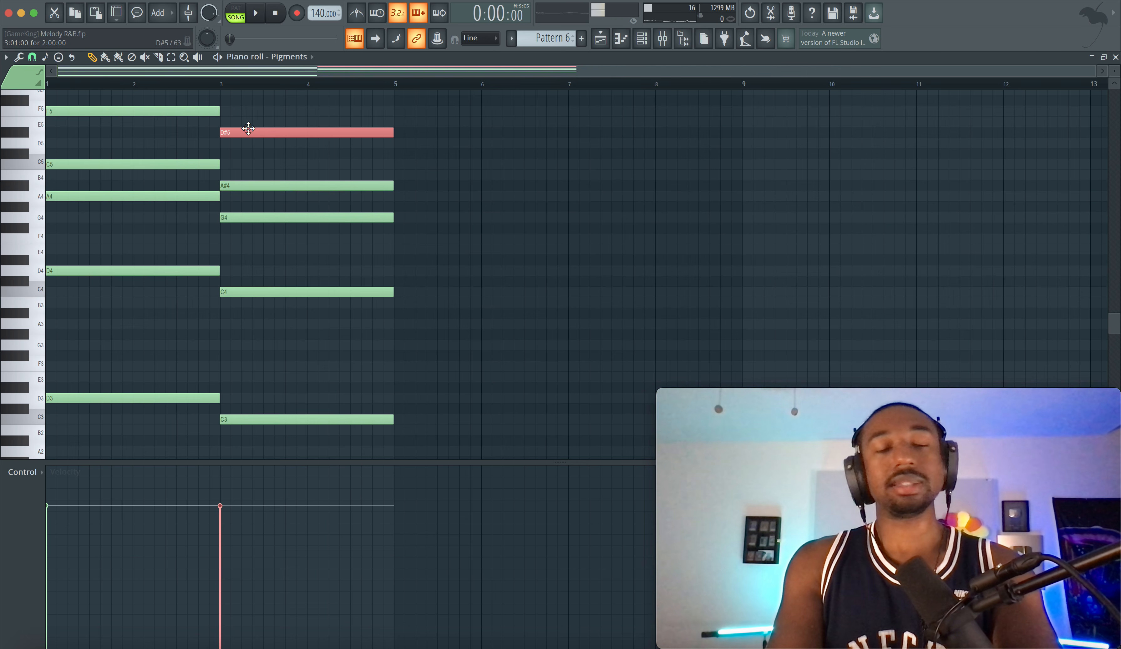
{"action": "mouse_move", "coordinate": [249, 129]}
{"action": "left_mouse_down"}
{"action": "mouse_move", "coordinate": [249, 187]}
{"action": "mouse_move", "coordinate": [248, 122]}
{"action": "left_mouse_up"}
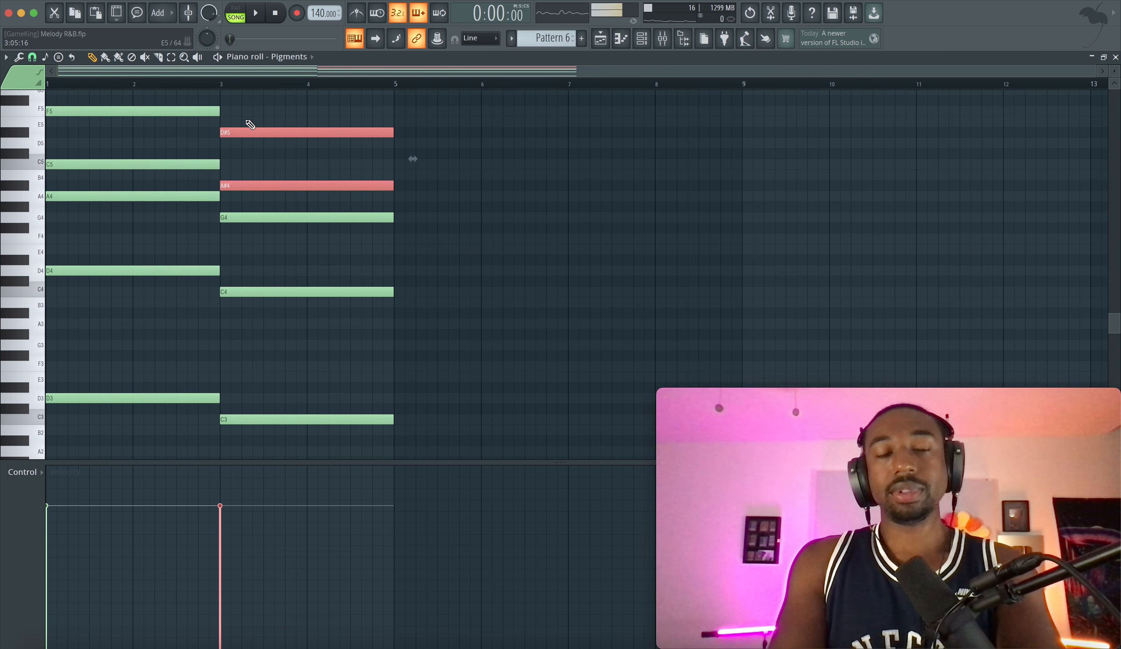
{"action": "key", "text": "shift+Up"}
{"action": "key", "text": "space"}
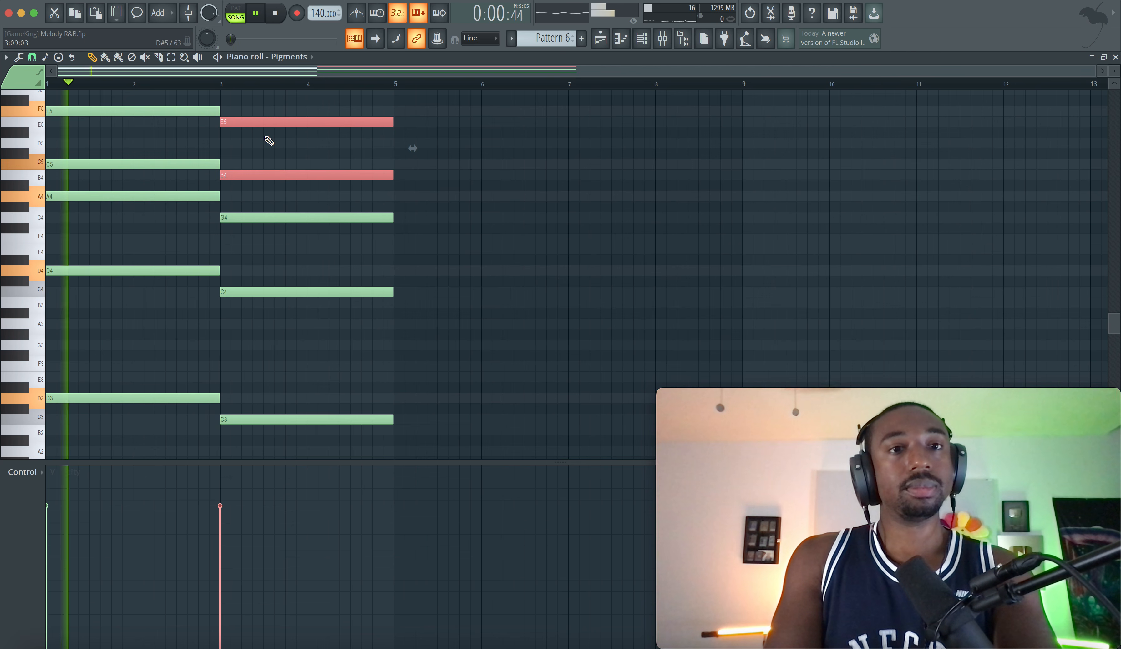
{"action": "left_click", "coordinate": [266, 140], "text": "super"}
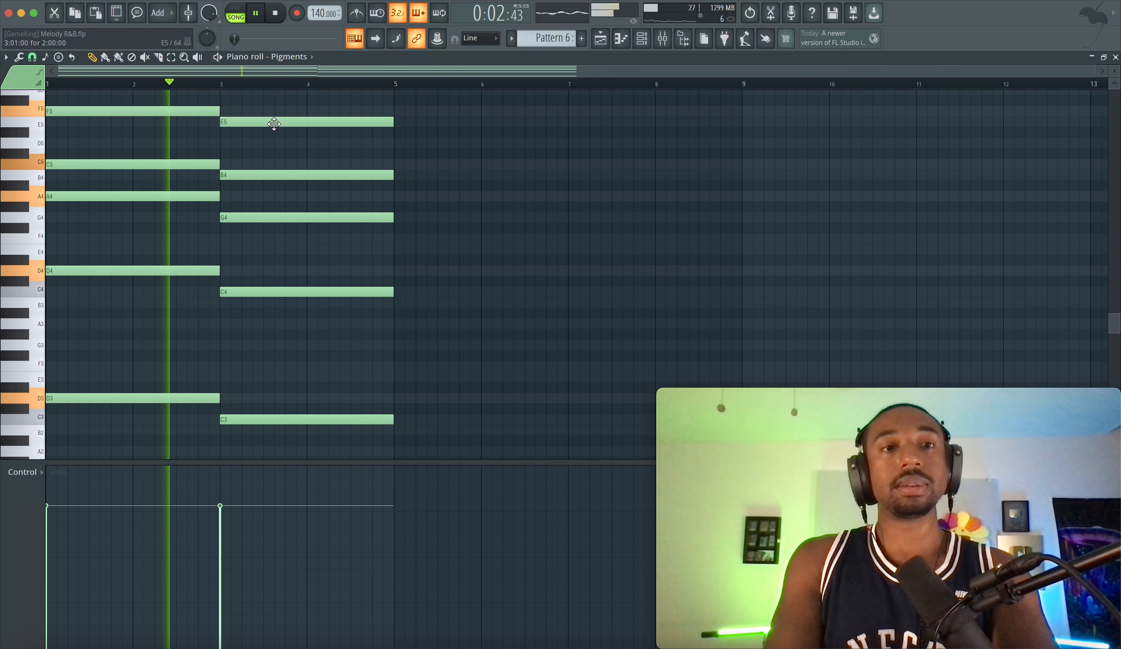
Duplicate the second chord at bar 5 and transpose the copy to an F3 root
{"action": "left_click_drag", "start_coordinate": [203, 96], "coordinate": [97, 432]}
{"action": "left_click_drag", "start_coordinate": [278, 438], "coordinate": [443, 159]}
{"action": "key", "text": "space"}
{"action": "scroll", "coordinate": [445, 167], "scroll_direction": "down", "scroll_amount": 5}
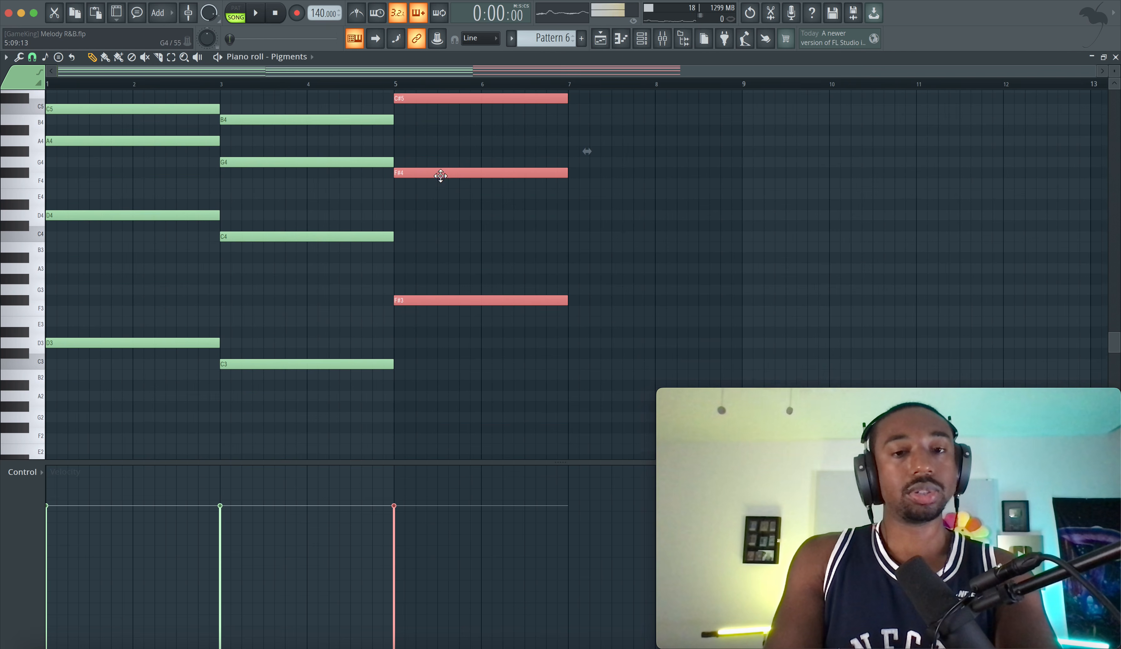
{"action": "left_click_drag", "start_coordinate": [414, 296], "coordinate": [414, 309]}
{"action": "scroll", "coordinate": [481, 258], "scroll_direction": "right", "scroll_amount": 2}
{"action": "scroll", "coordinate": [485, 259], "scroll_direction": "up", "scroll_amount": 1}
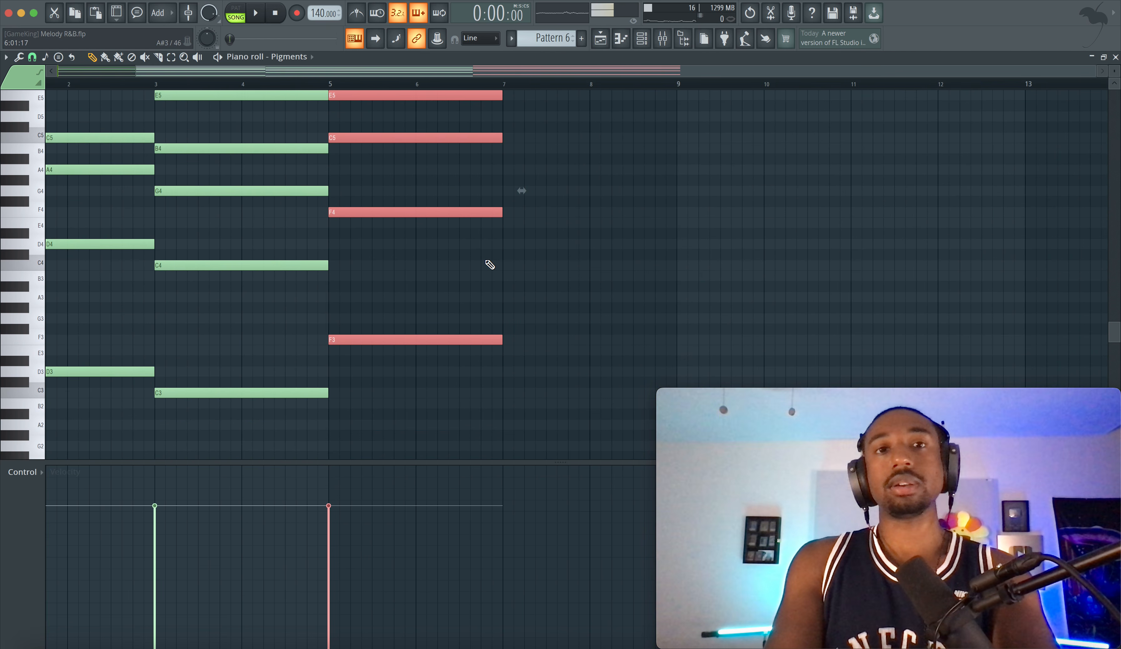
{"action": "scroll", "coordinate": [481, 260], "scroll_direction": "left", "scroll_amount": 2}
{"action": "scroll", "coordinate": [481, 260], "scroll_direction": "down", "scroll_amount": 1}
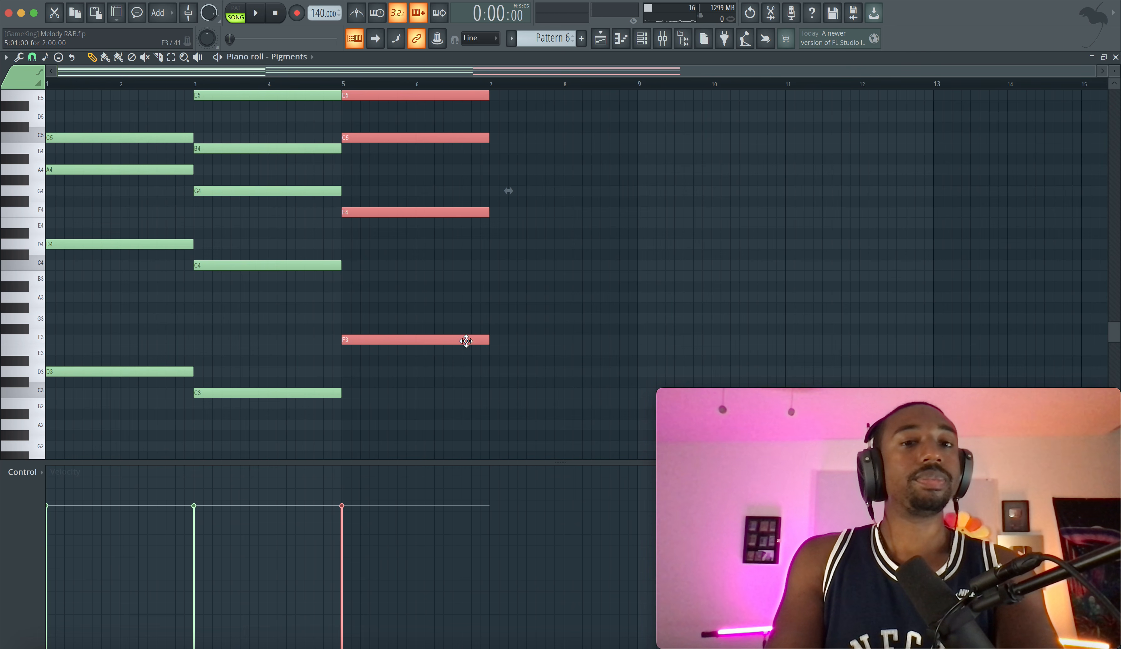
Play back the three-chord progression and duplicate the F3-rooted chord at bar 7
{"action": "key", "text": "space"}
{"action": "scroll", "coordinate": [390, 270], "scroll_direction": "up", "scroll_amount": 2}
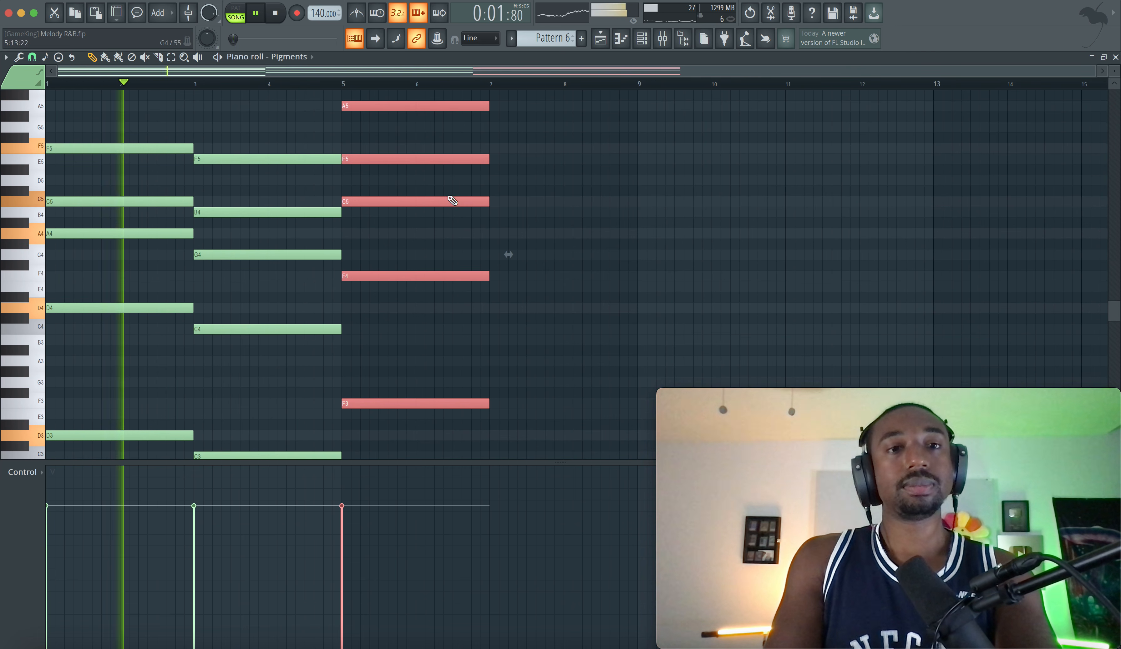
{"action": "left_click_drag", "start_coordinate": [1115, 71], "coordinate": [1114, 83]}
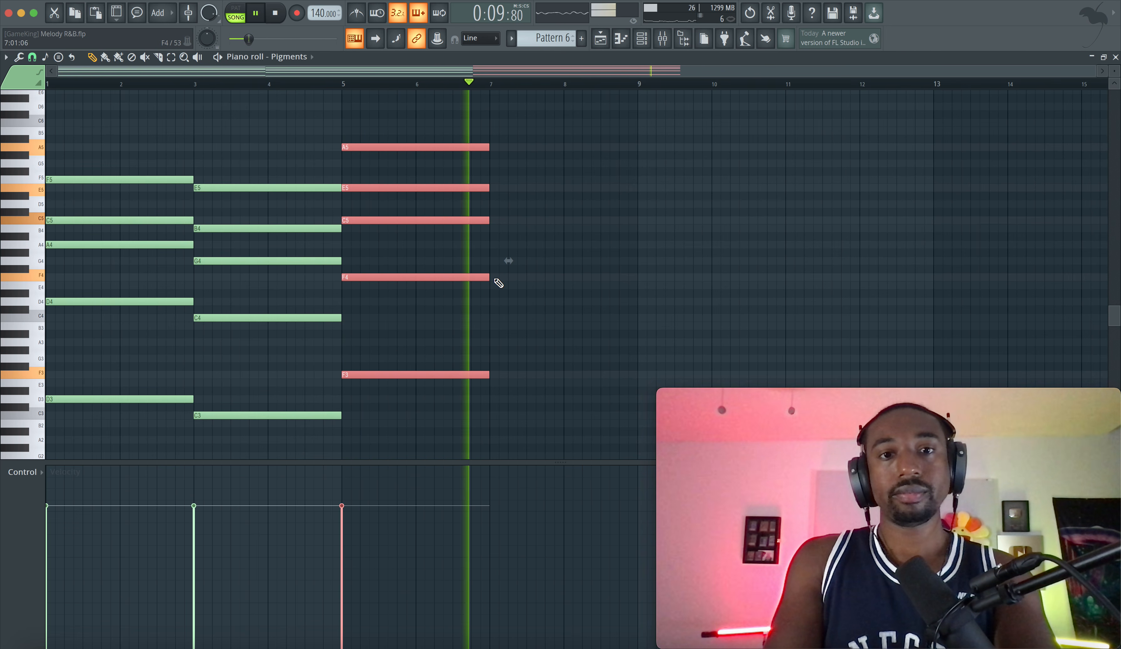
{"action": "key", "text": "space"}
{"action": "left_click_drag", "start_coordinate": [362, 375], "coordinate": [509, 217]}
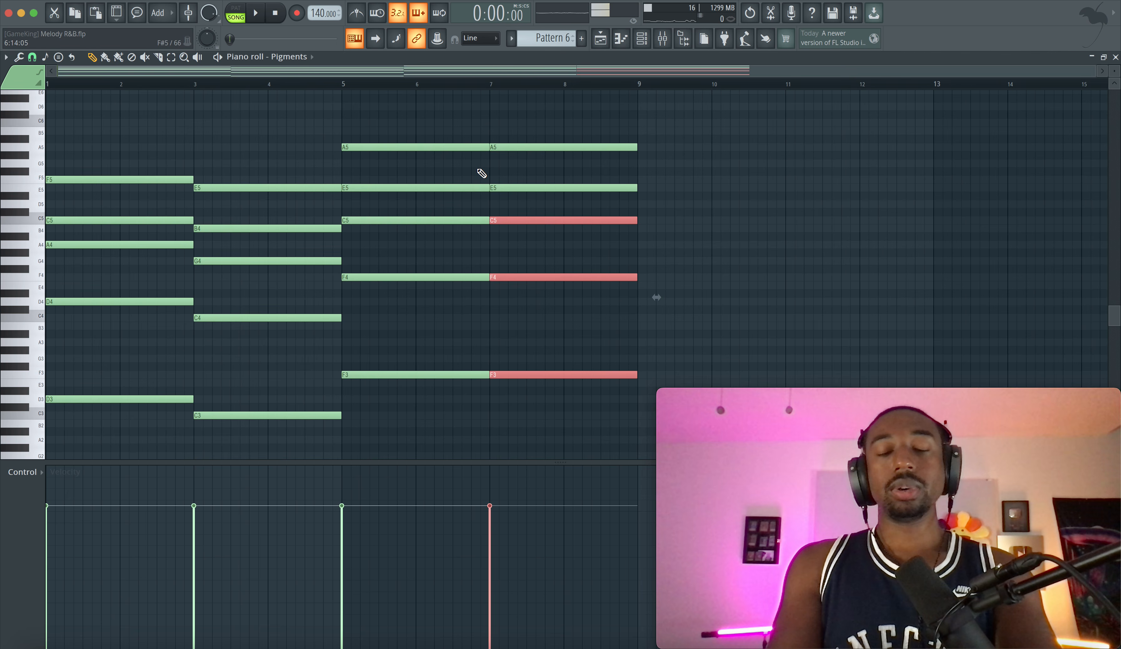
Raise the bar 7 chord's C5, F4 and F3 notes a semitone to C#5, F#4 and F#3, and play from bar 5
{"action": "key", "text": "shift+Up"}
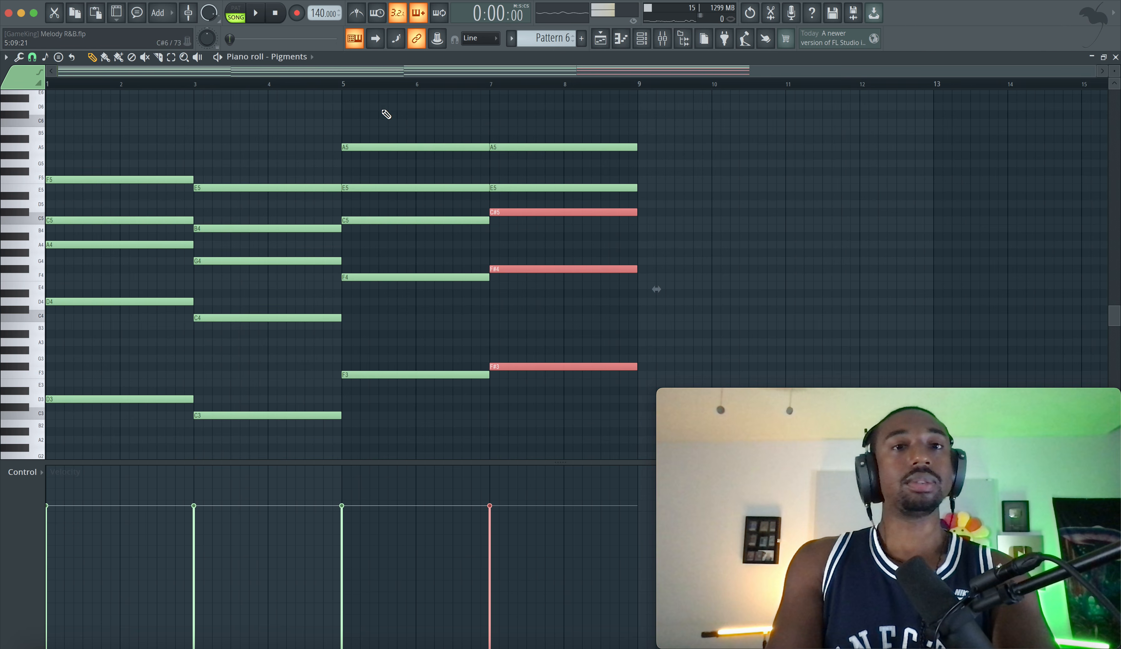
{"action": "left_click", "coordinate": [343, 85]}
{"action": "key", "text": "space"}
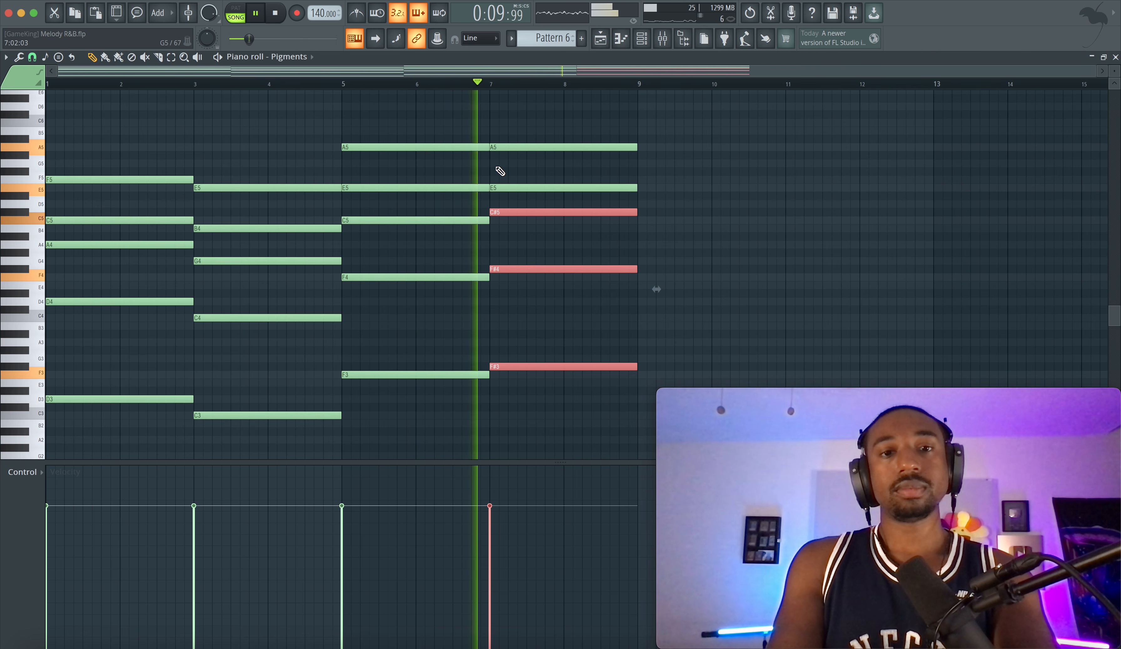
{"action": "key", "text": "ctrl+d"}
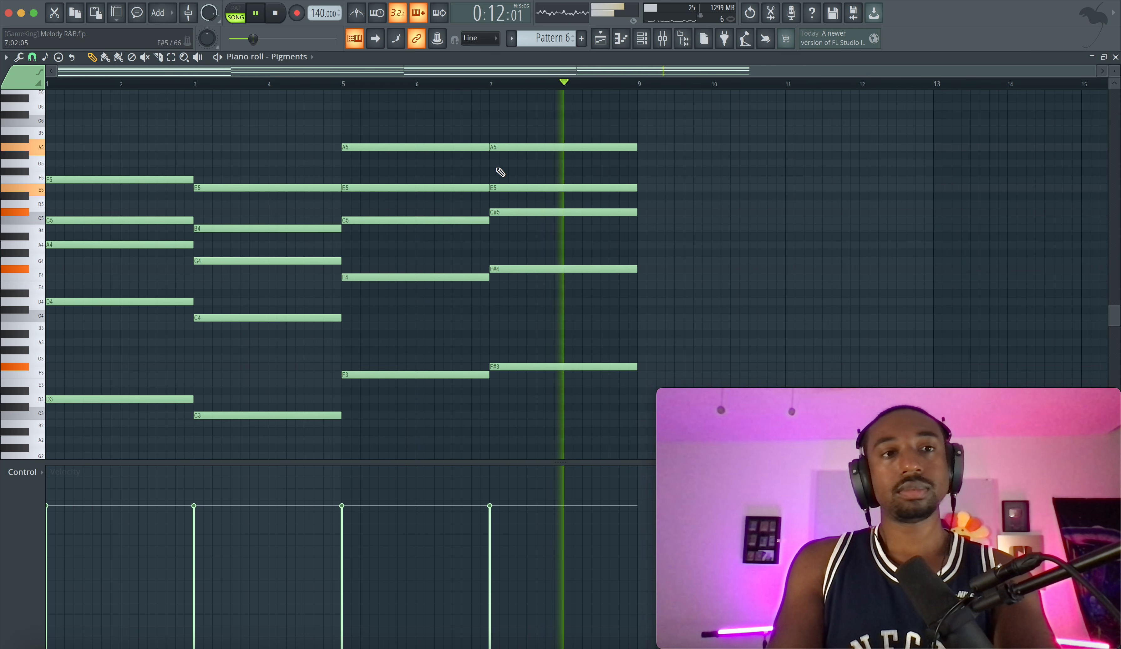
{"action": "key", "text": "space"}
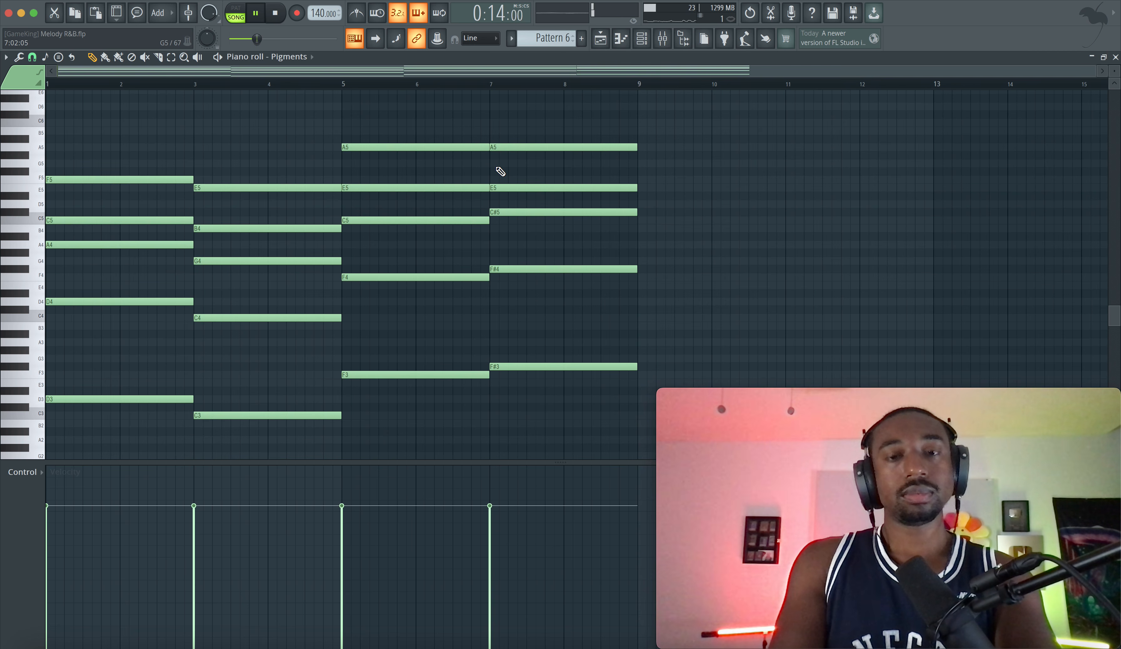
{"action": "key", "text": "space"}
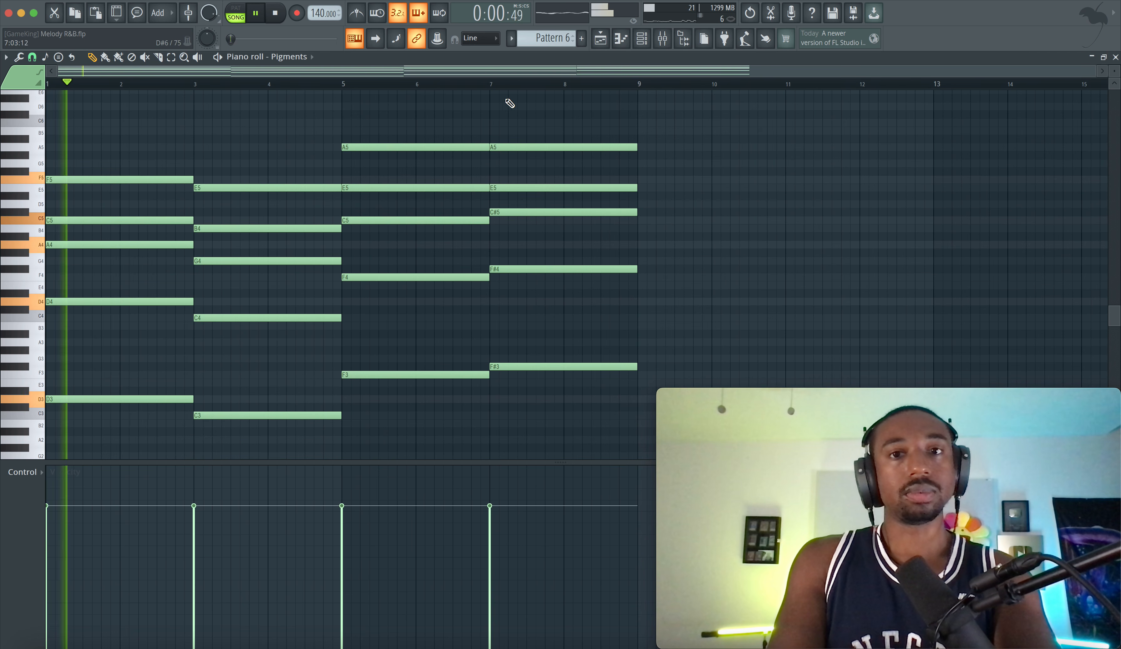
Repeat the Pattern 6 clip on Track 1 of the playlist up to bar 33, and select the whole arrangement range
{"action": "key", "text": "F5"}
{"action": "left_click", "coordinate": [317, 109]}
{"action": "key", "text": "ctrl+b"}
{"action": "key", "text": "ctrl+b"}
{"action": "key", "text": "ctrl+b"}
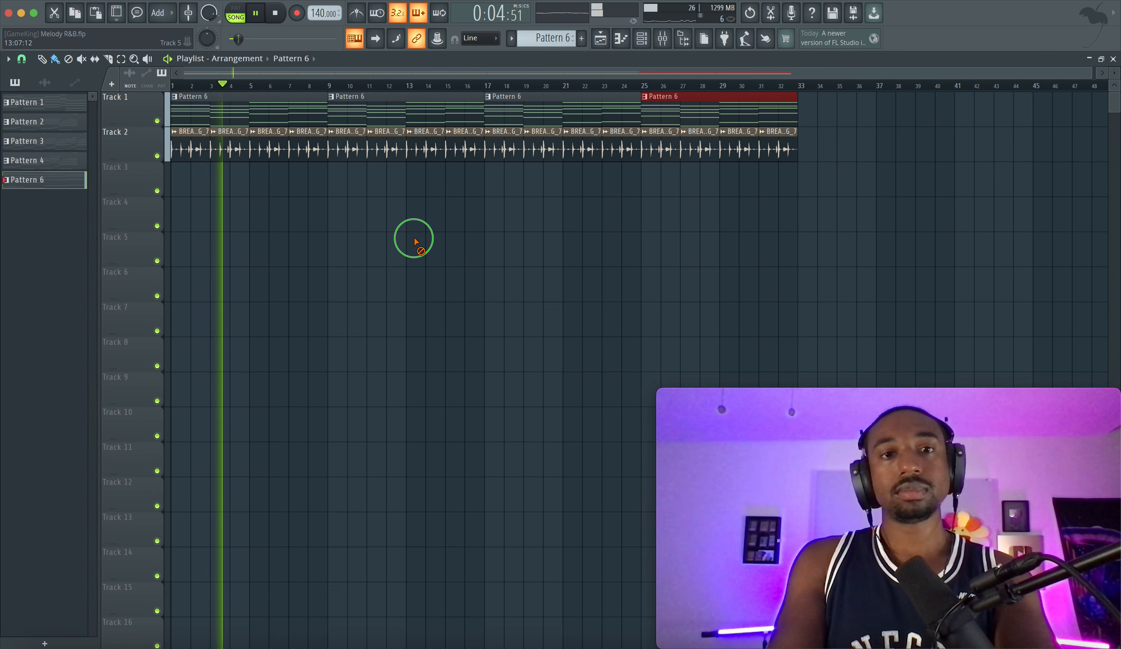
{"action": "key", "text": "ctrl+a"}
{"action": "left_click", "coordinate": [414, 197]}
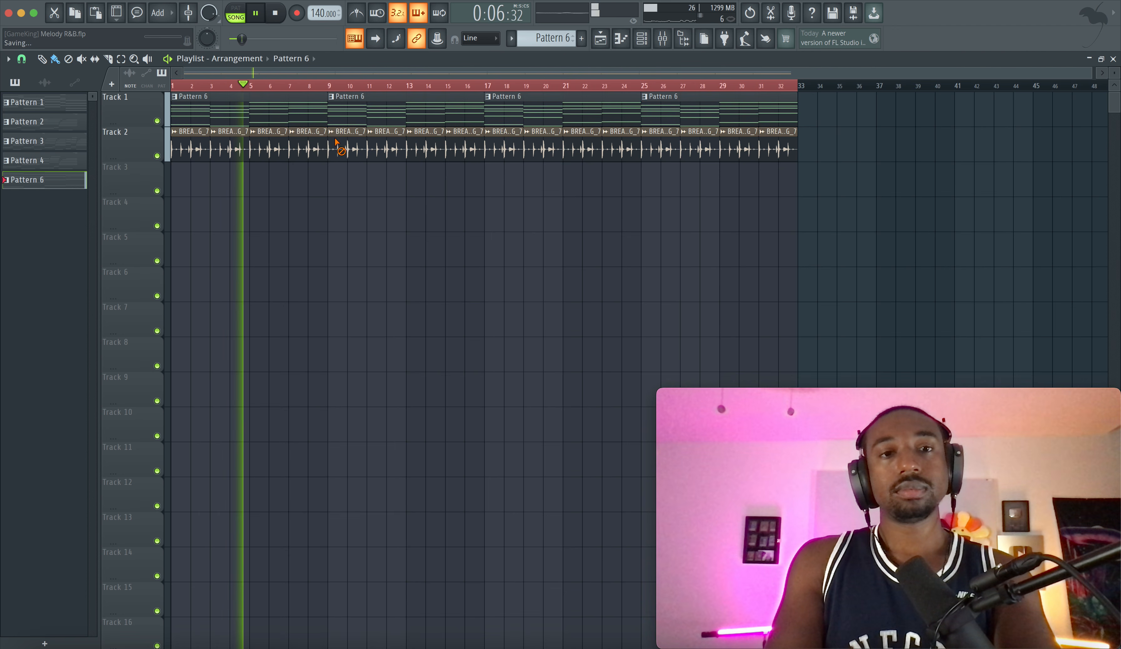
Reopen Pattern 6 in the piano roll, listen to the progression and delete the whole chord at bar 7
{"action": "double_click", "coordinate": [300, 107]}
{"action": "scroll", "coordinate": [229, 243], "scroll_direction": "left", "scroll_amount": 5}
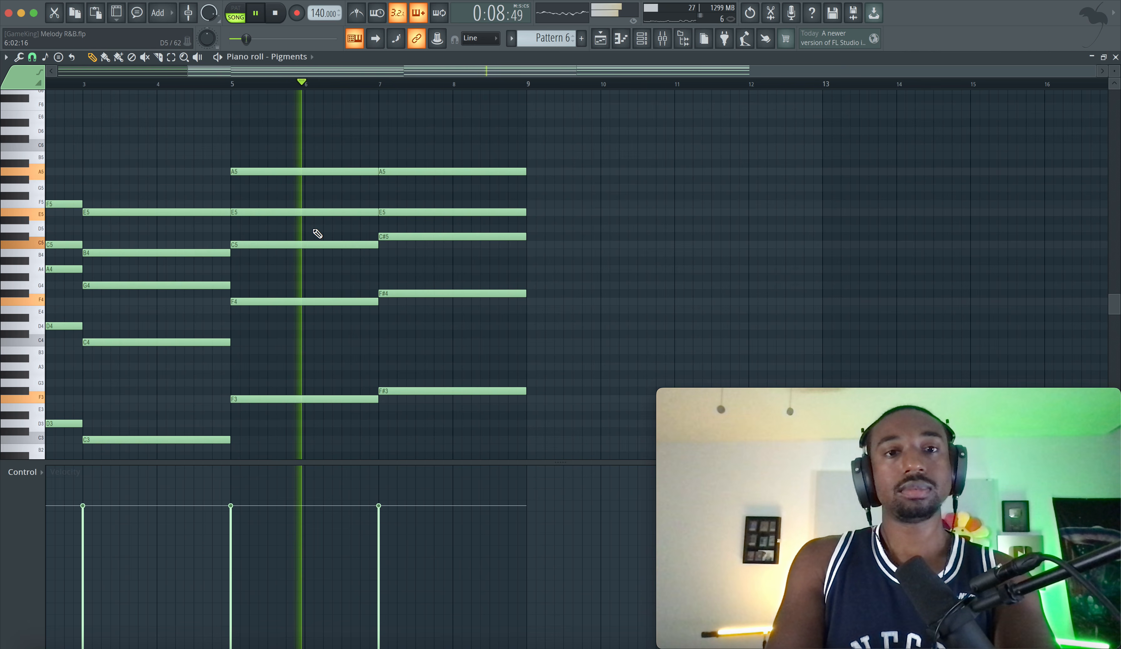
{"action": "scroll", "coordinate": [400, 242], "scroll_direction": "down", "scroll_amount": 2}
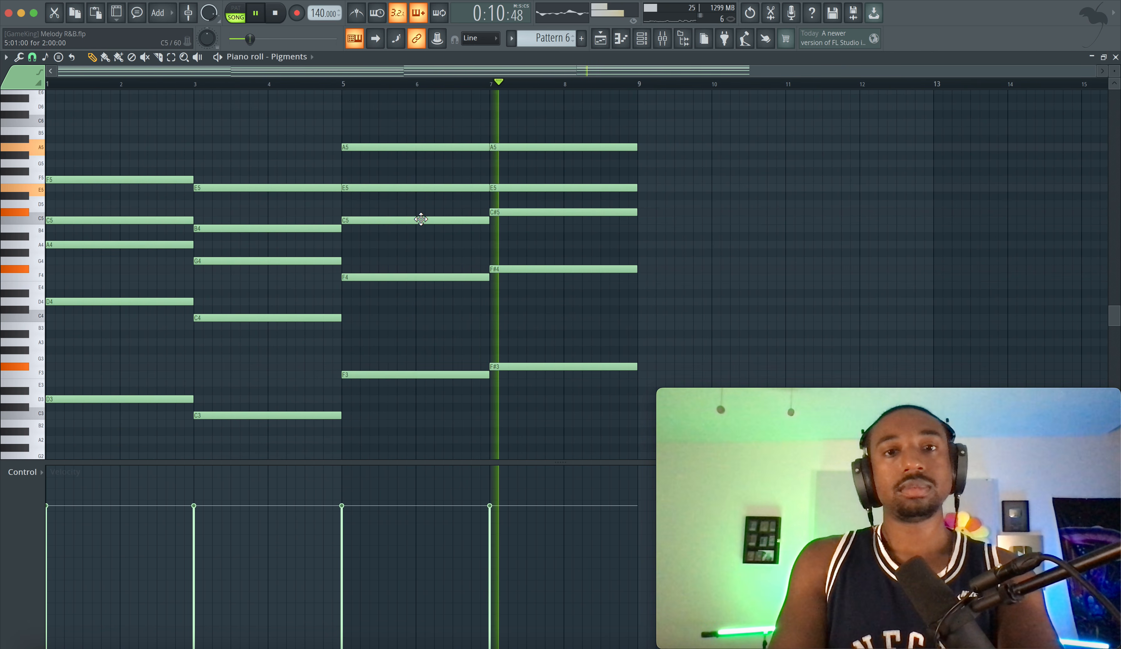
{"action": "key", "text": "space"}
{"action": "left_click_drag", "start_coordinate": [561, 384], "coordinate": [558, 127]}
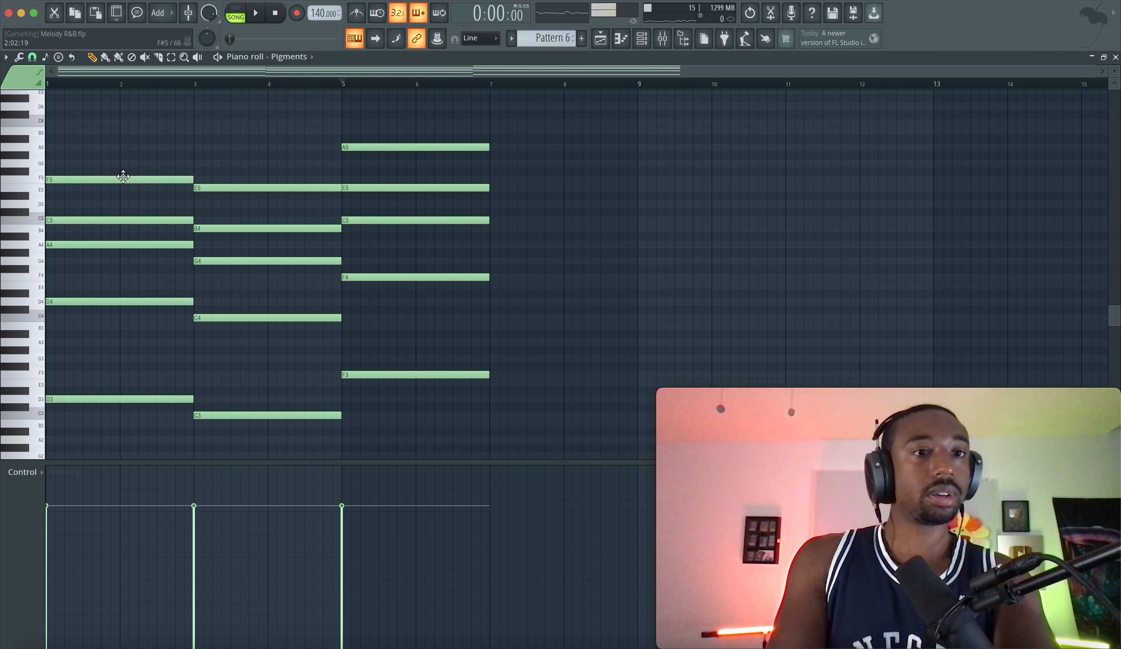
Duplicate the first chord at bar 7 and transpose the copy to an E3 root
{"action": "key", "text": "space"}
{"action": "key", "text": "space"}
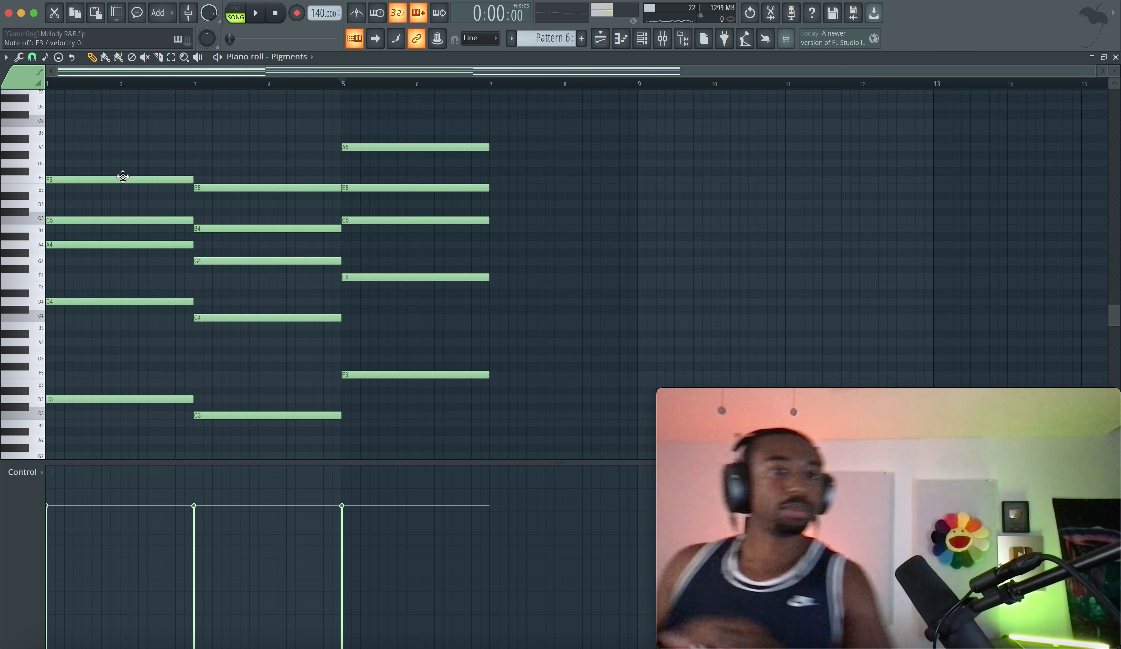
{"action": "left_click_drag", "start_coordinate": [136, 426], "coordinate": [36, 75]}
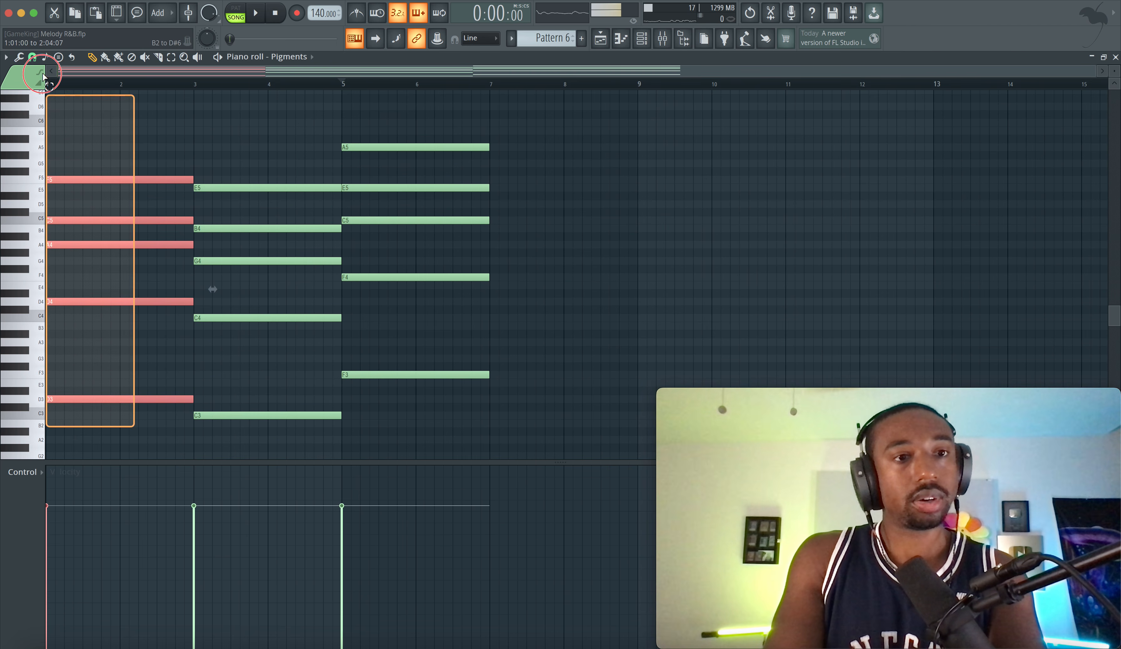
{"action": "scroll", "coordinate": [78, 234], "scroll_direction": "up", "scroll_amount": 2}
{"action": "scroll", "coordinate": [77, 250], "scroll_direction": "down", "scroll_amount": 4}
{"action": "left_click_drag", "start_coordinate": [68, 359], "coordinate": [504, 341]}
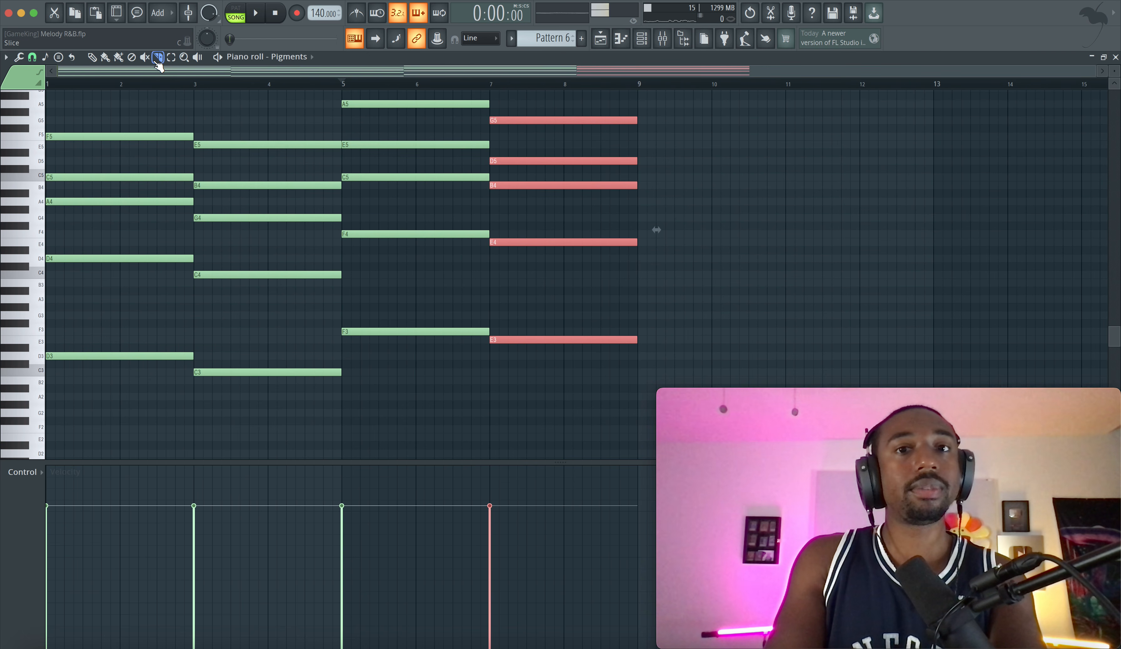
Slice all notes of the E3-rooted chord at bar 8
{"action": "scroll", "coordinate": [481, 170], "scroll_direction": "right", "scroll_amount": 3}
{"action": "scroll", "coordinate": [480, 170], "scroll_direction": "up", "scroll_amount": 2}
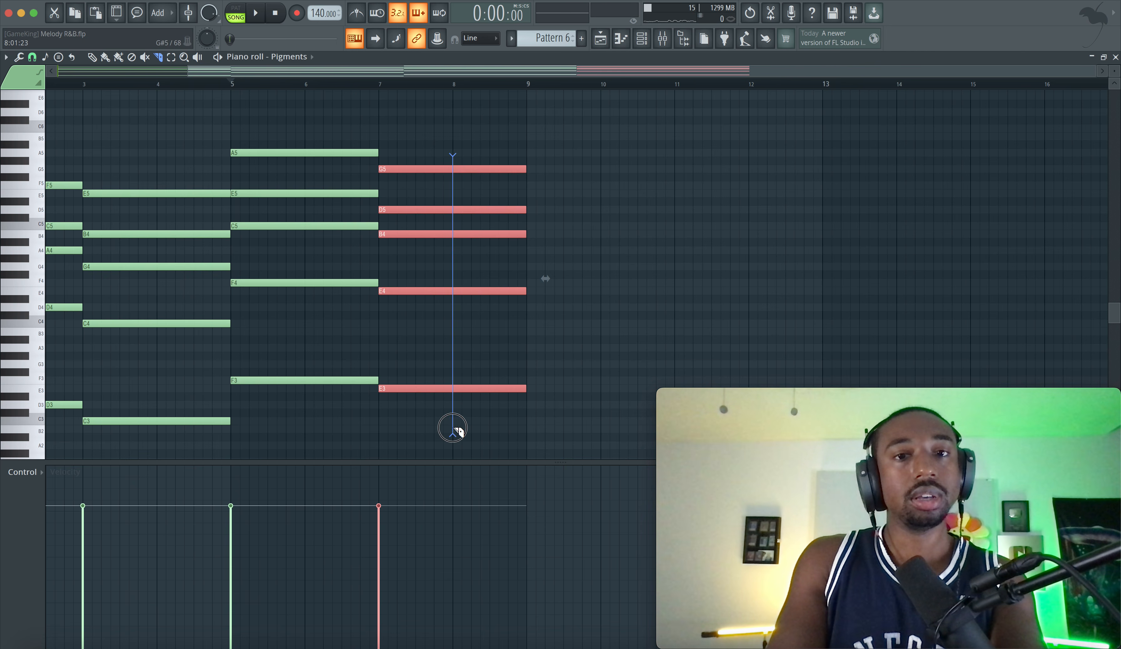
{"action": "left_click_drag", "start_coordinate": [453, 431], "coordinate": [453, 434]}
Lower the bar 8 chord's B4, E4 and E3 notes a semitone to A#4, D#4 and D#3, and save the project
{"action": "left_click_drag", "start_coordinate": [491, 311], "coordinate": [465, 268]}
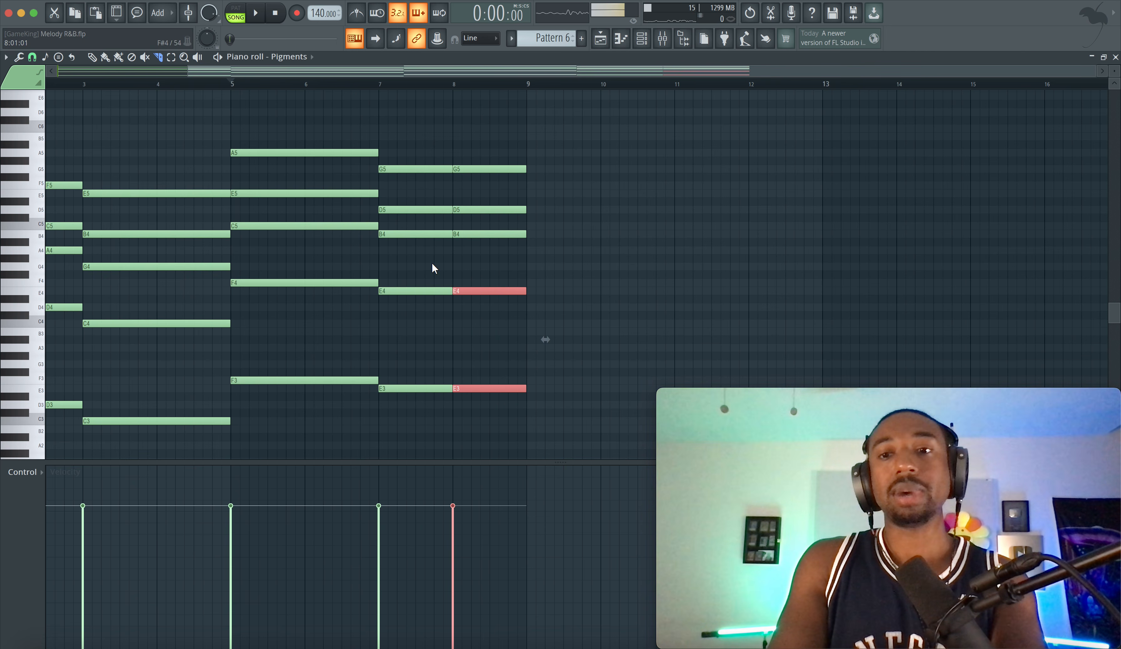
{"action": "left_click", "coordinate": [91, 58]}
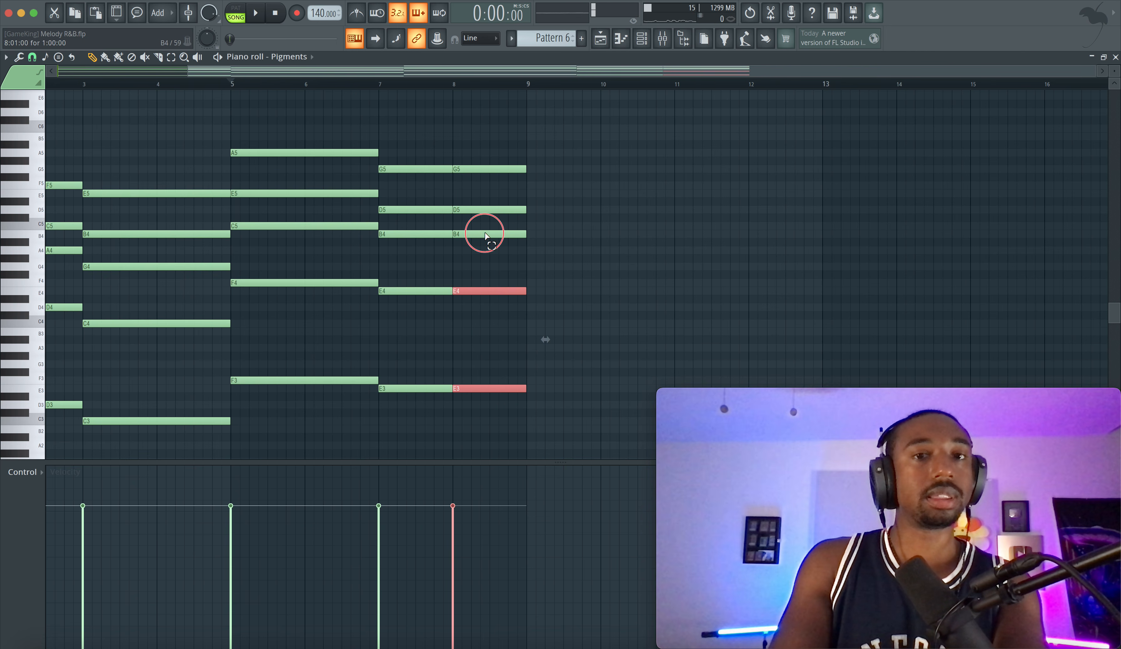
{"action": "left_click_drag", "start_coordinate": [485, 233], "coordinate": [483, 400]}
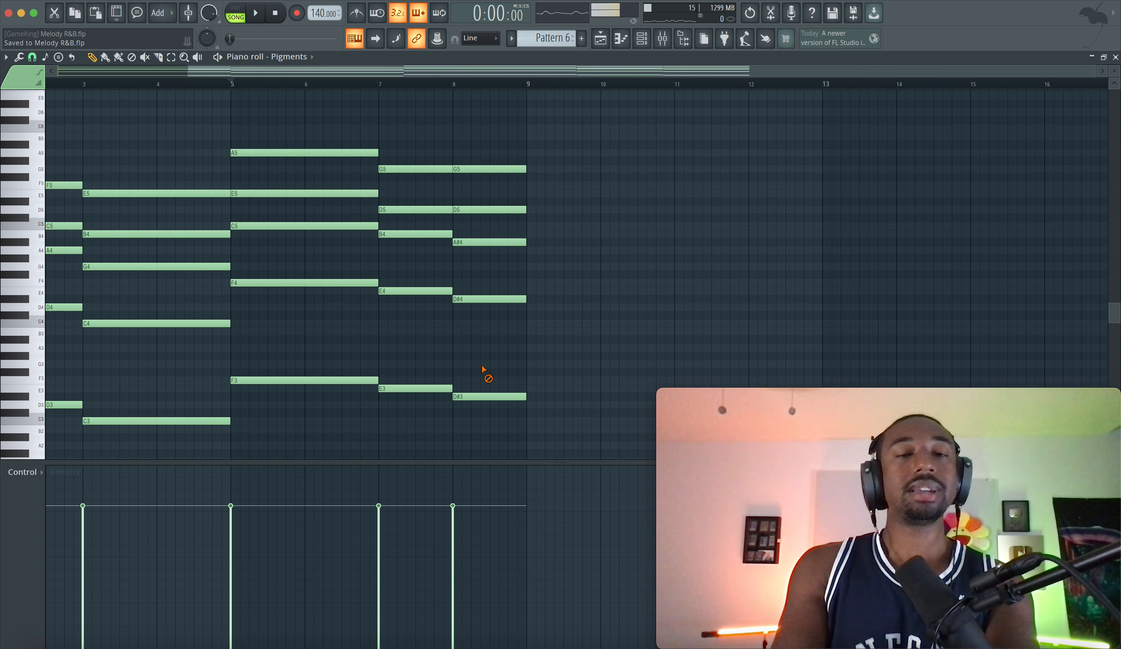
{"action": "scroll", "coordinate": [483, 370], "scroll_direction": "left", "scroll_amount": 3}
{"action": "scroll", "coordinate": [483, 370], "scroll_direction": "up", "scroll_amount": 1}
{"action": "key", "text": "super+s"}
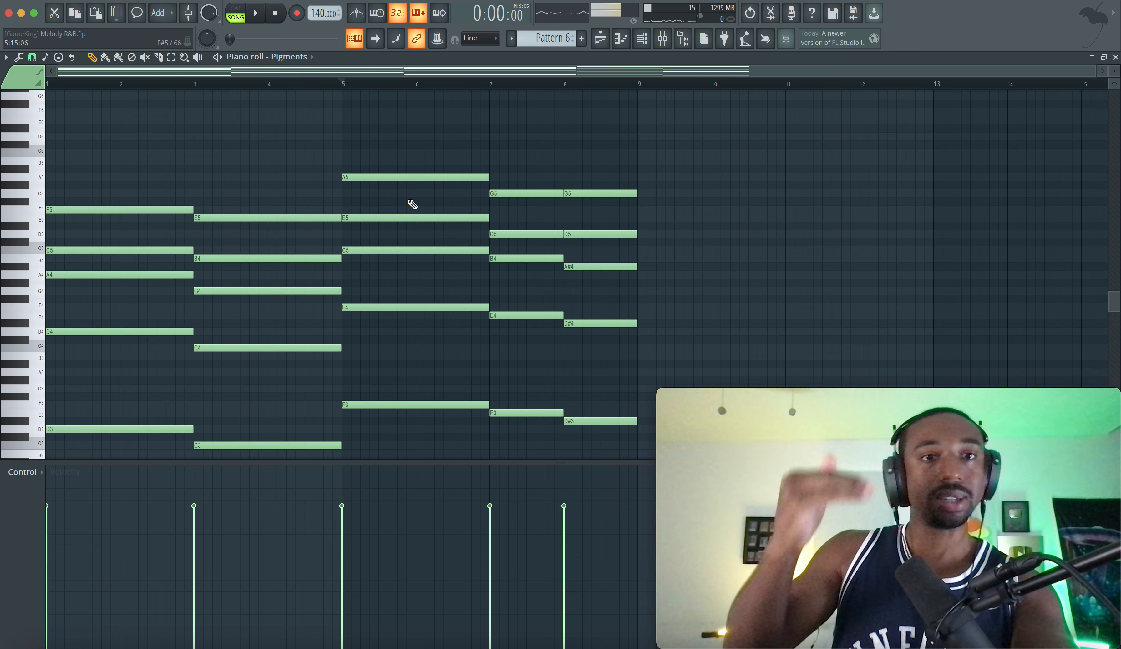
Play back the complete progression from bar 1 to bar 9 and save the project
{"action": "key", "text": "space"}
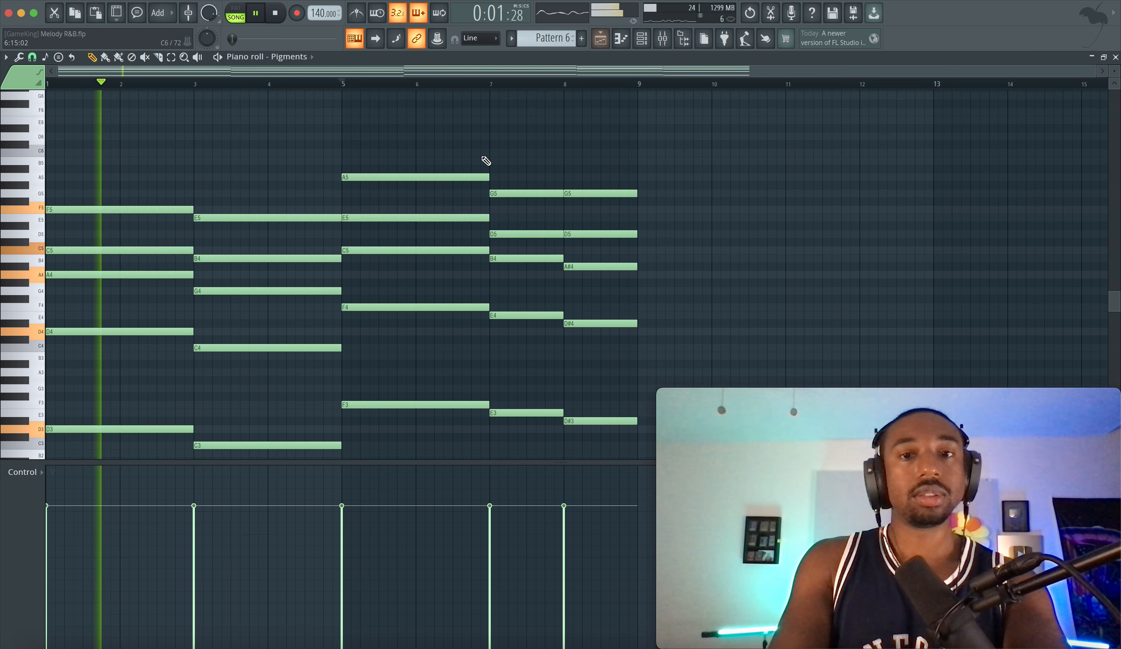
{"action": "scroll", "coordinate": [477, 157], "scroll_direction": "down", "scroll_amount": 3}
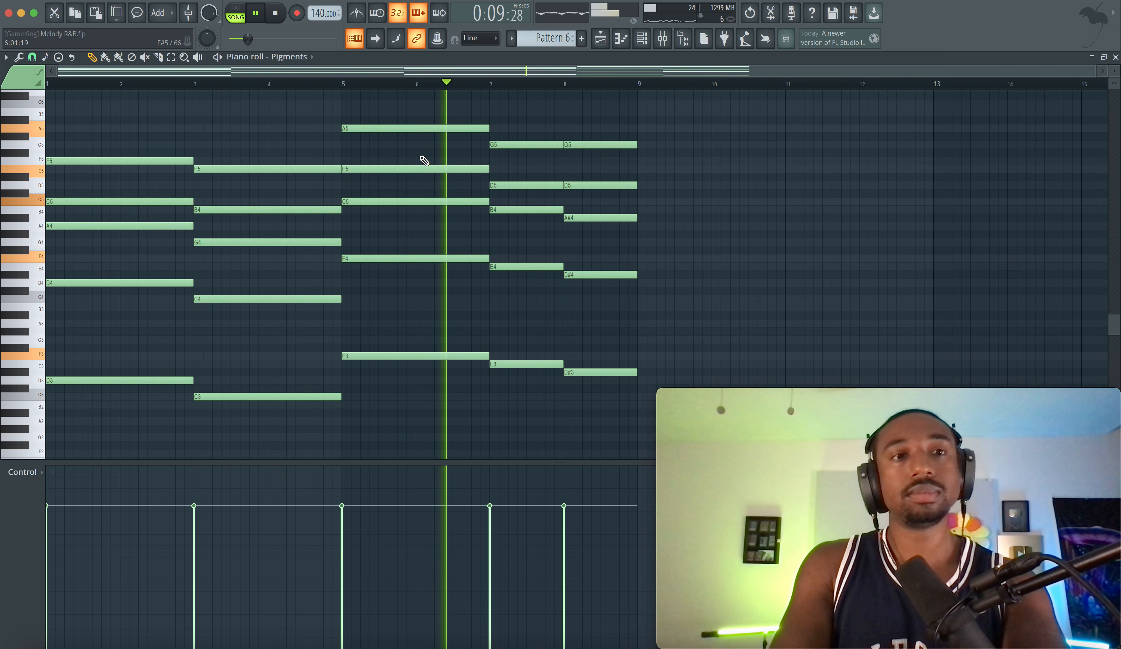
{"action": "key", "text": "ctrl+s"}
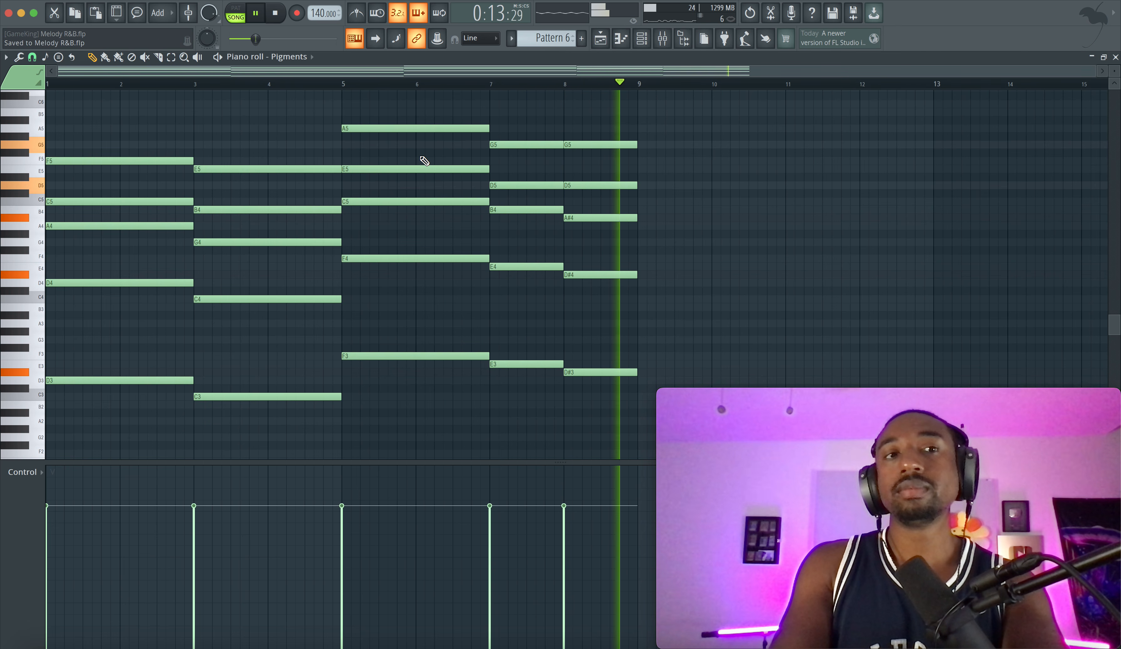
{"action": "key", "text": "space"}
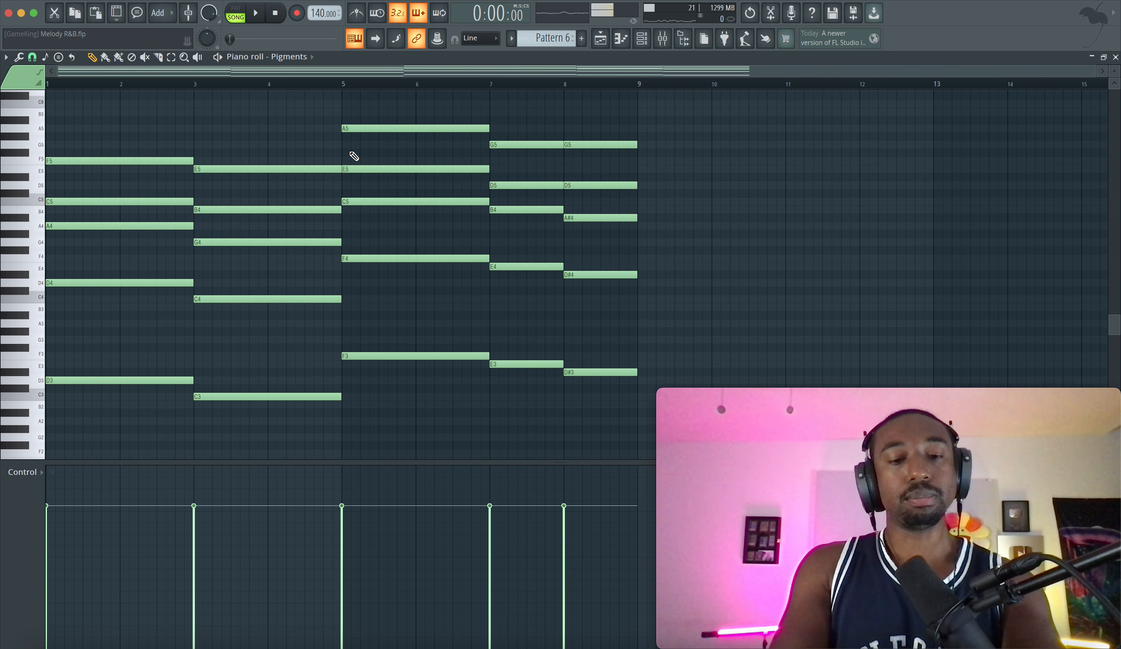
Strum the start times of all chords with the Strumizer and play the result
{"action": "key", "text": "alt+s"}
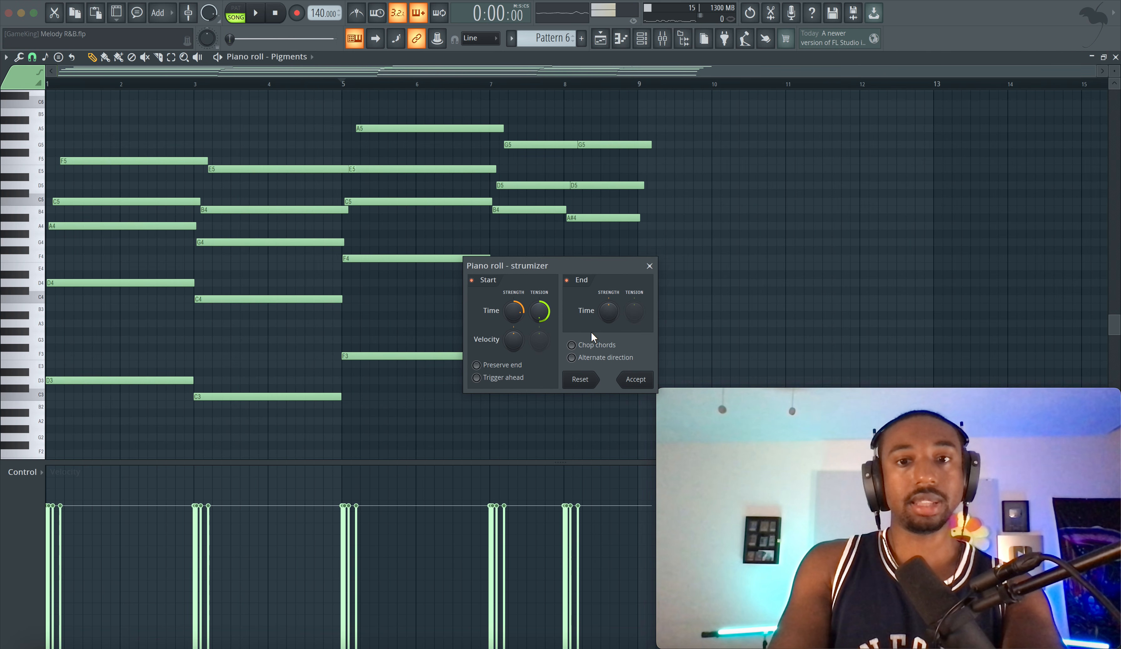
{"action": "key", "text": "space"}
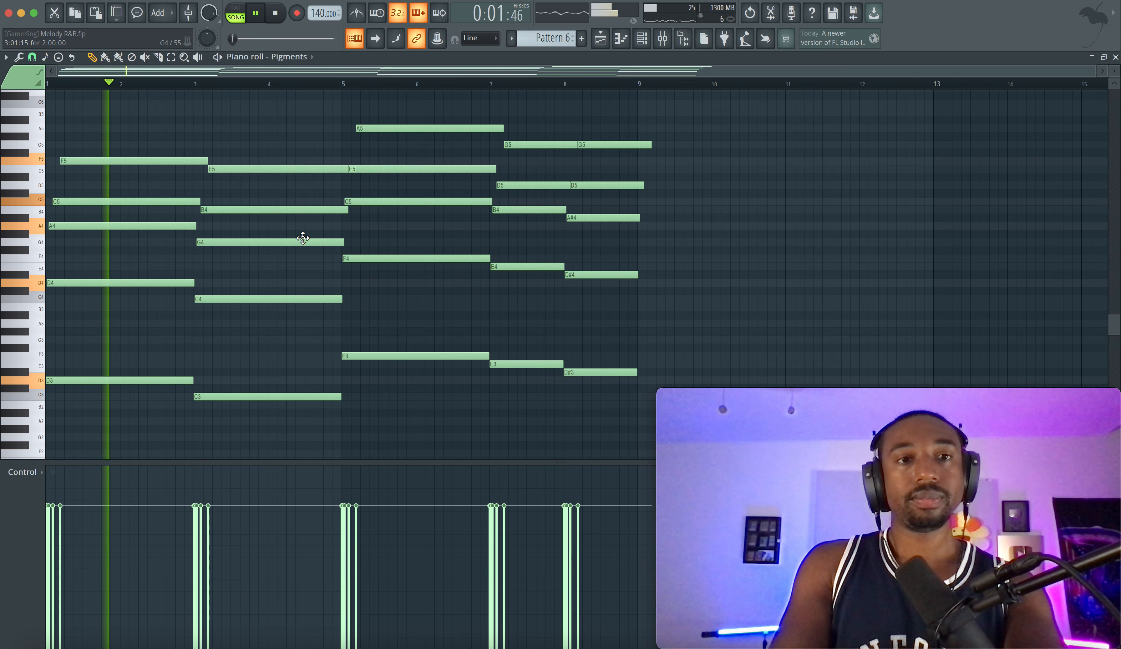
{"action": "key", "text": "space"}
Try the Remove Overlaps script on the strummed chords
{"action": "left_click", "coordinate": [19, 58]}
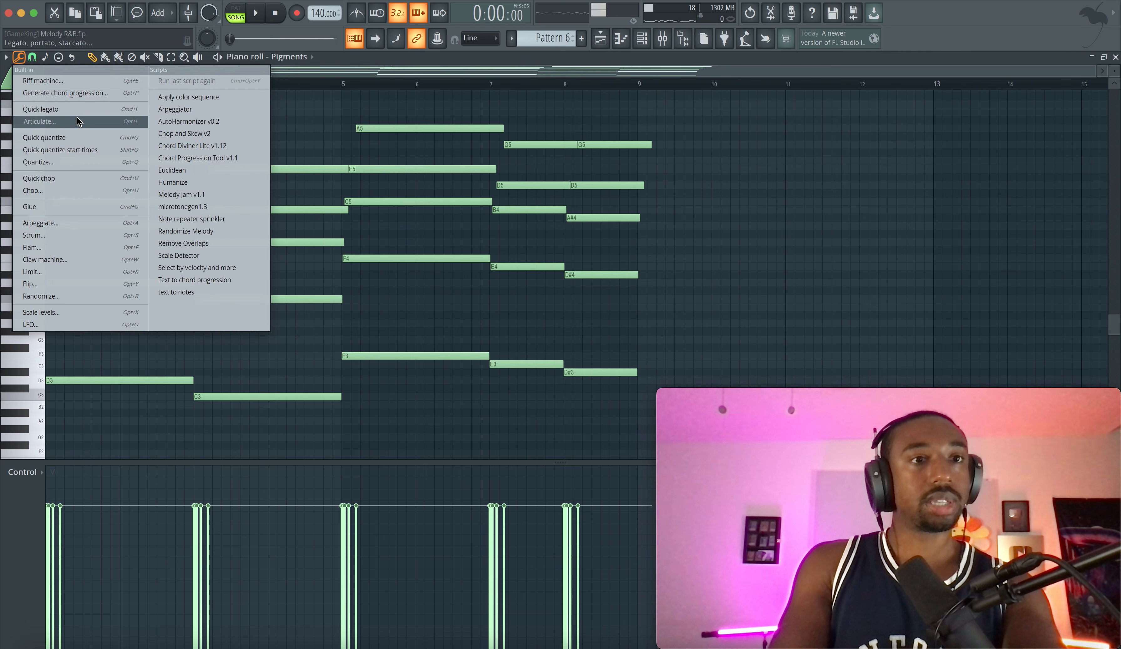
{"action": "left_click", "coordinate": [195, 244]}
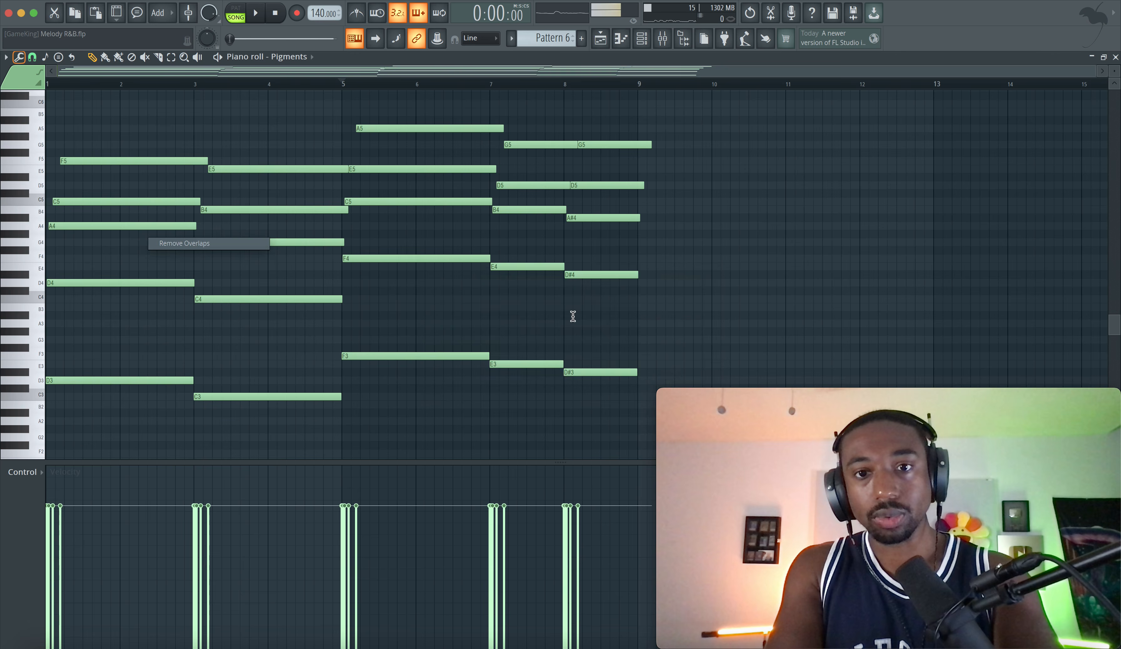
{"action": "left_click", "coordinate": [690, 373]}
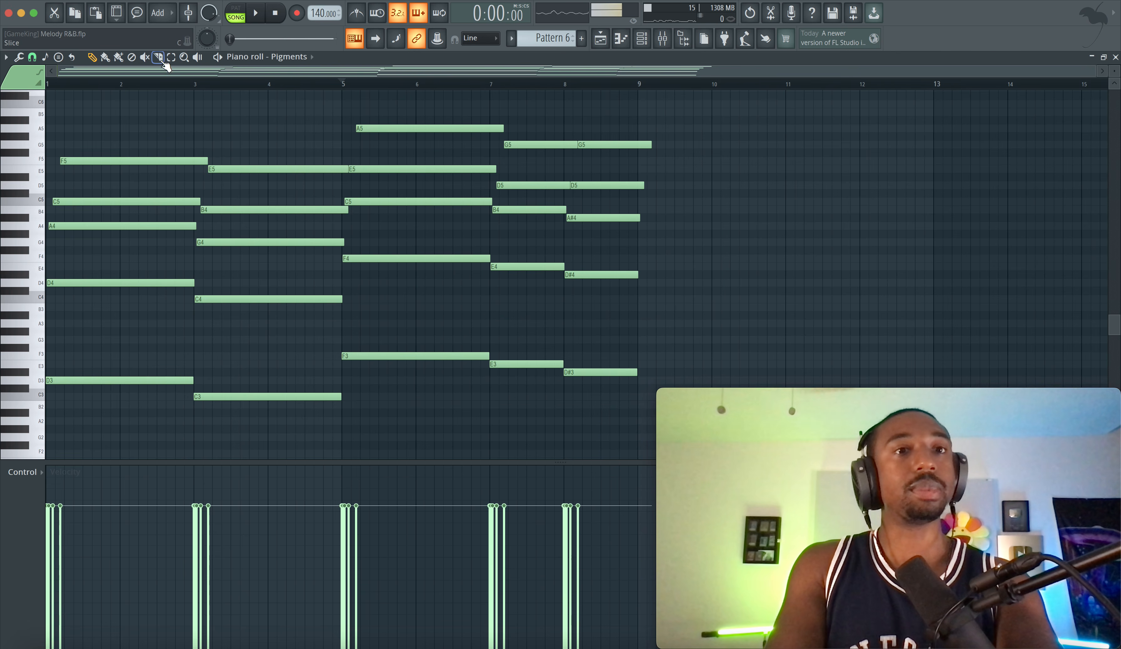
Slice the strummed notes at bar 9, delete the tails beyond it and play the progression
{"action": "left_click_drag", "start_coordinate": [641, 127], "coordinate": [645, 277]}
{"action": "key", "text": "Delete"}
{"action": "key", "text": "space"}
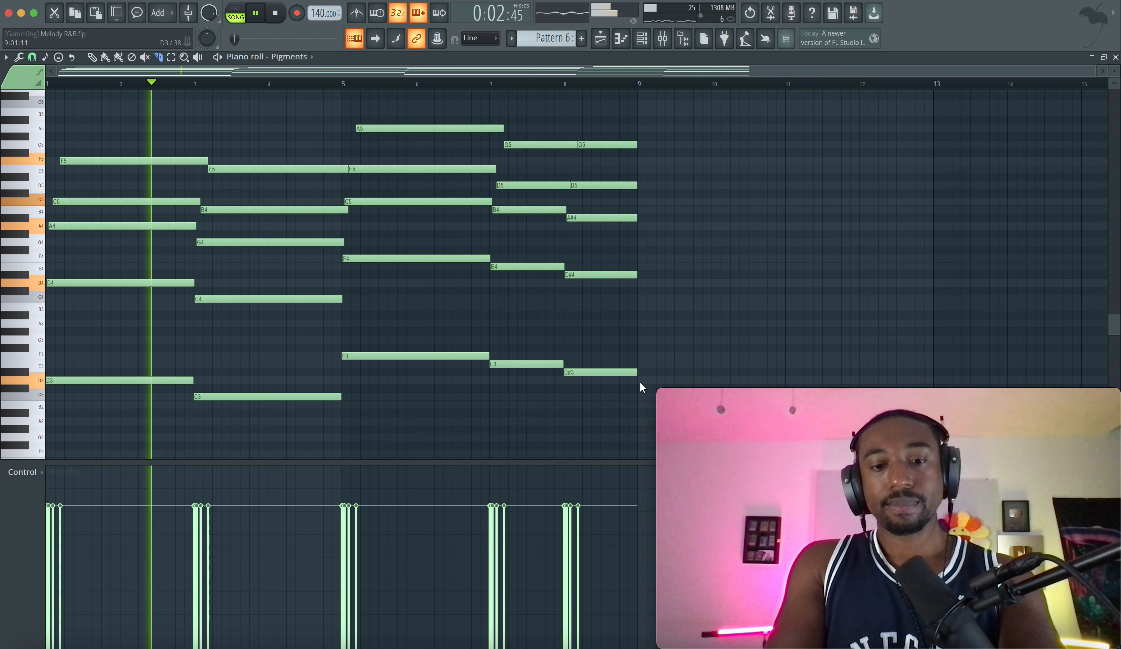
Cut all the notes and paste them back in place, then return to the Draw tool and stop playback
{"action": "key", "text": "super+x"}
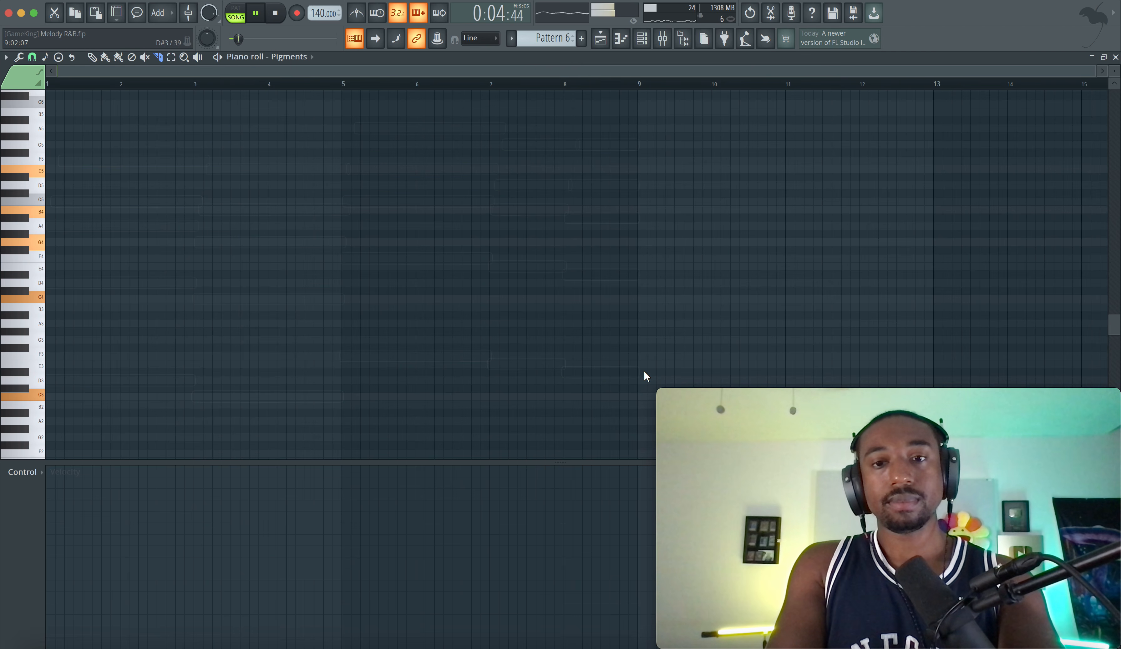
{"action": "key", "text": "super+v"}
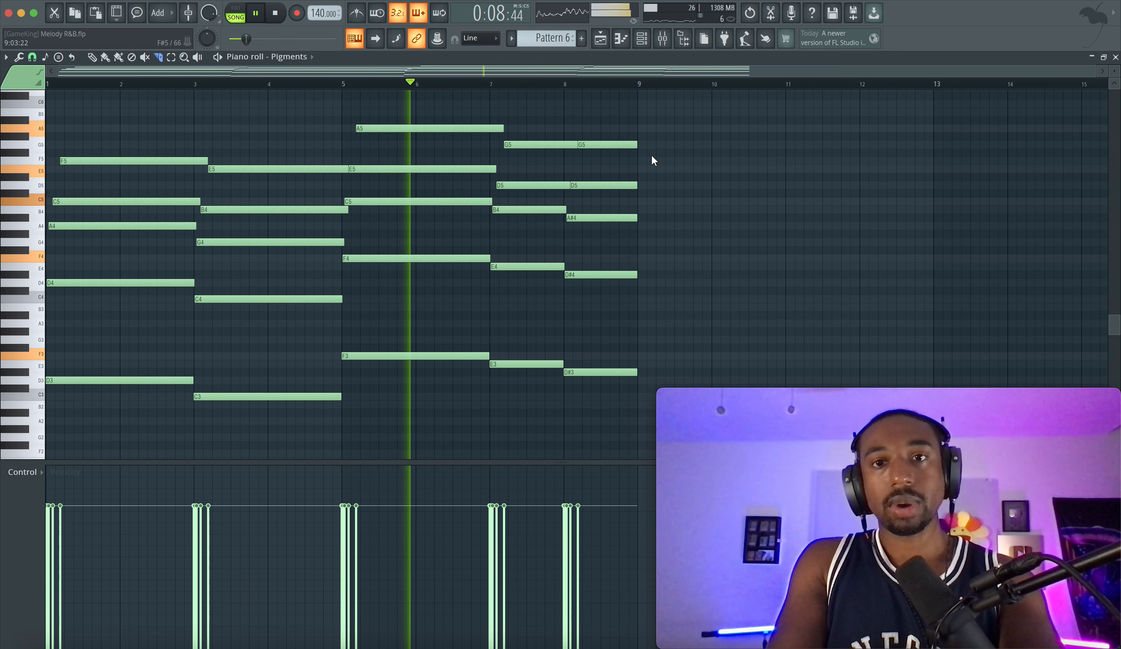
{"action": "left_click_drag", "start_coordinate": [629, 122], "coordinate": [638, 370]}
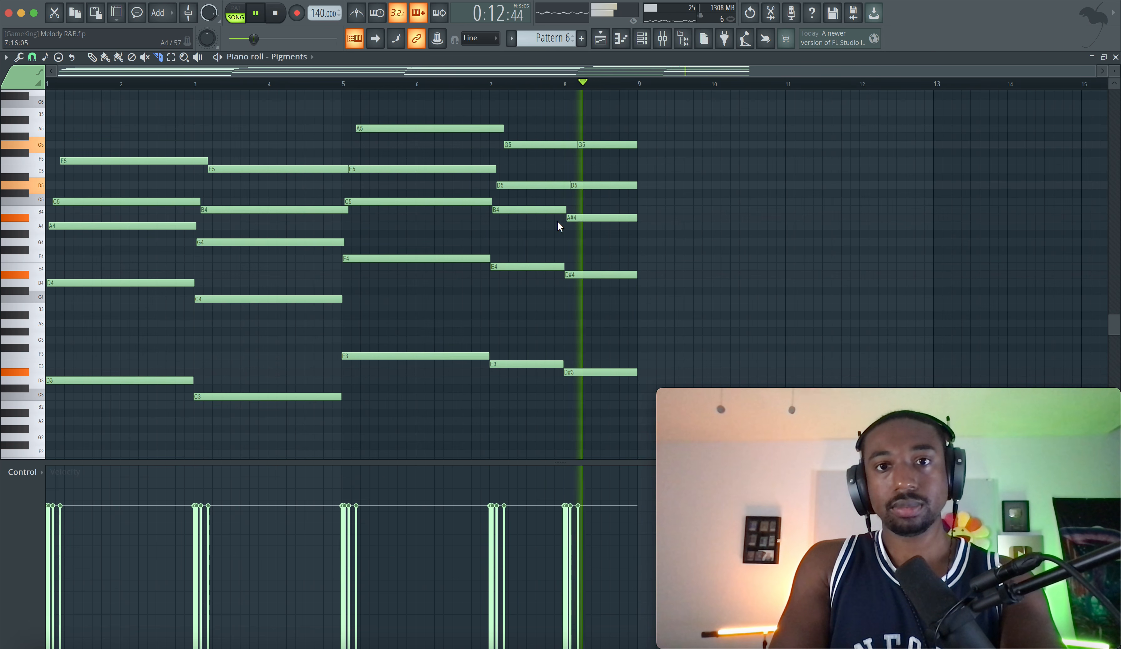
{"action": "left_click", "coordinate": [89, 57]}
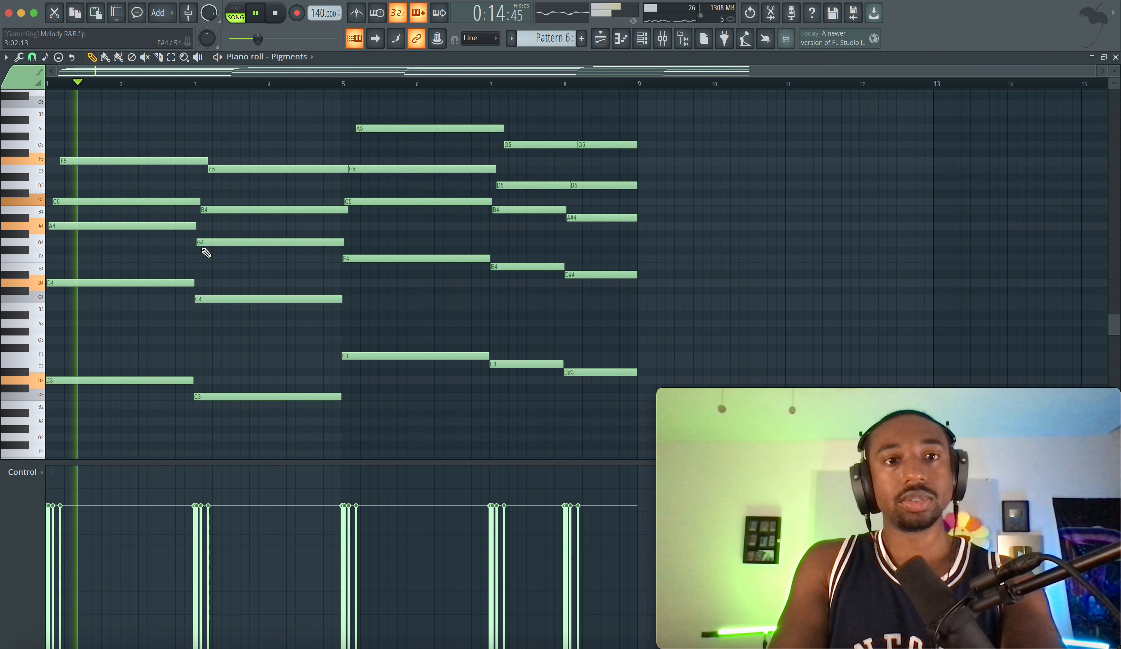
{"action": "key", "text": "space"}
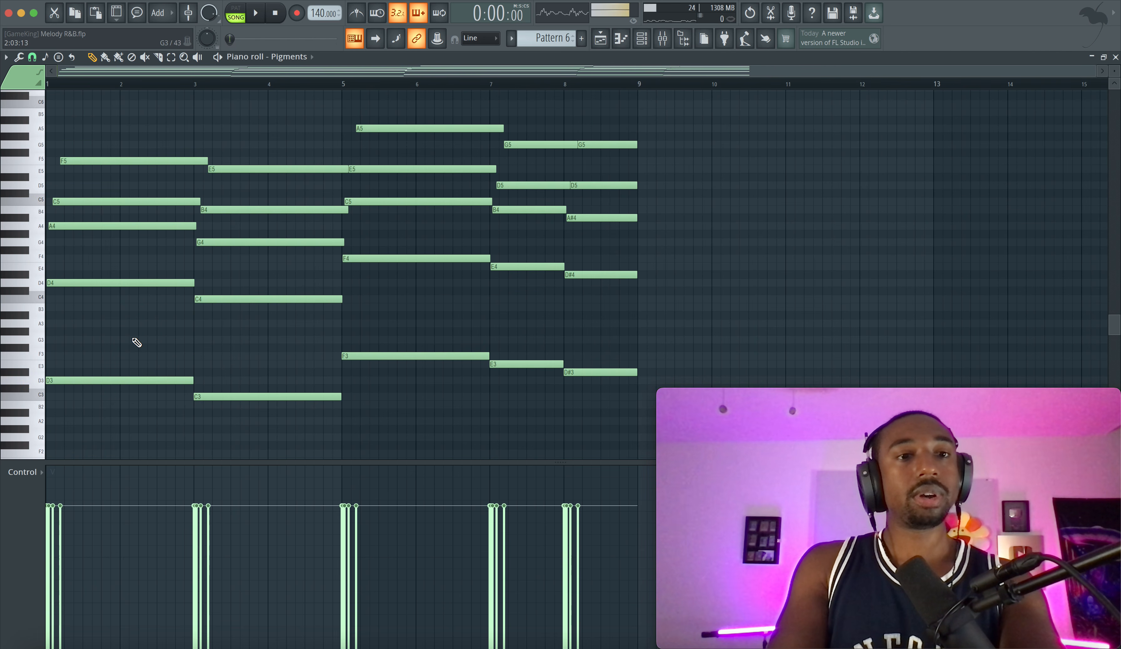
Duplicate the opening D3 bass note up to A3 at bar 2 and shorten the copy to half a bar
{"action": "scroll", "coordinate": [137, 342], "scroll_direction": "down", "scroll_amount": 5}
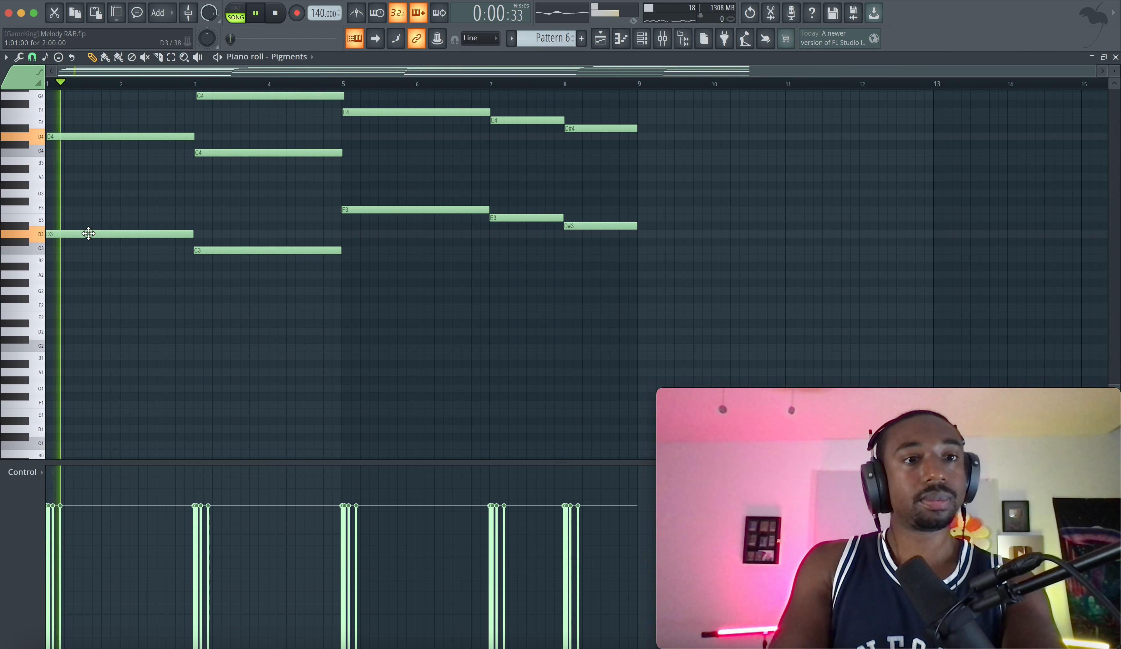
{"action": "scroll", "coordinate": [88, 234], "scroll_direction": "up", "scroll_amount": 5}
{"action": "key", "text": "space"}
{"action": "scroll", "coordinate": [1116, 71], "scroll_direction": "up", "scroll_amount": 1}
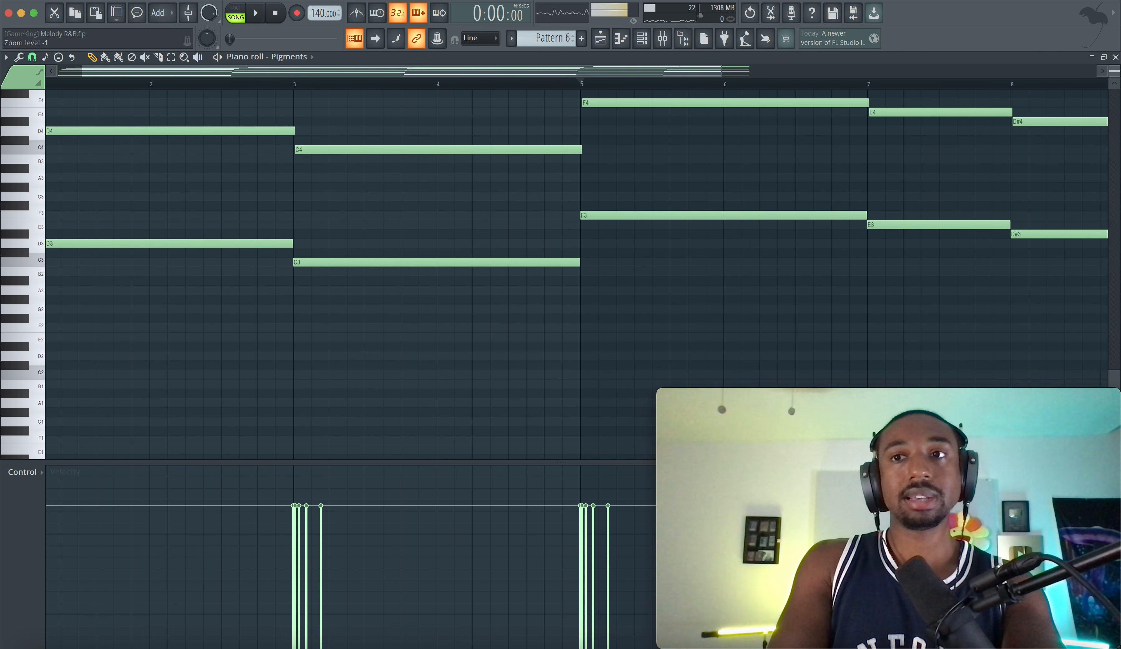
{"action": "scroll", "coordinate": [135, 225], "scroll_direction": "left", "scroll_amount": 2}
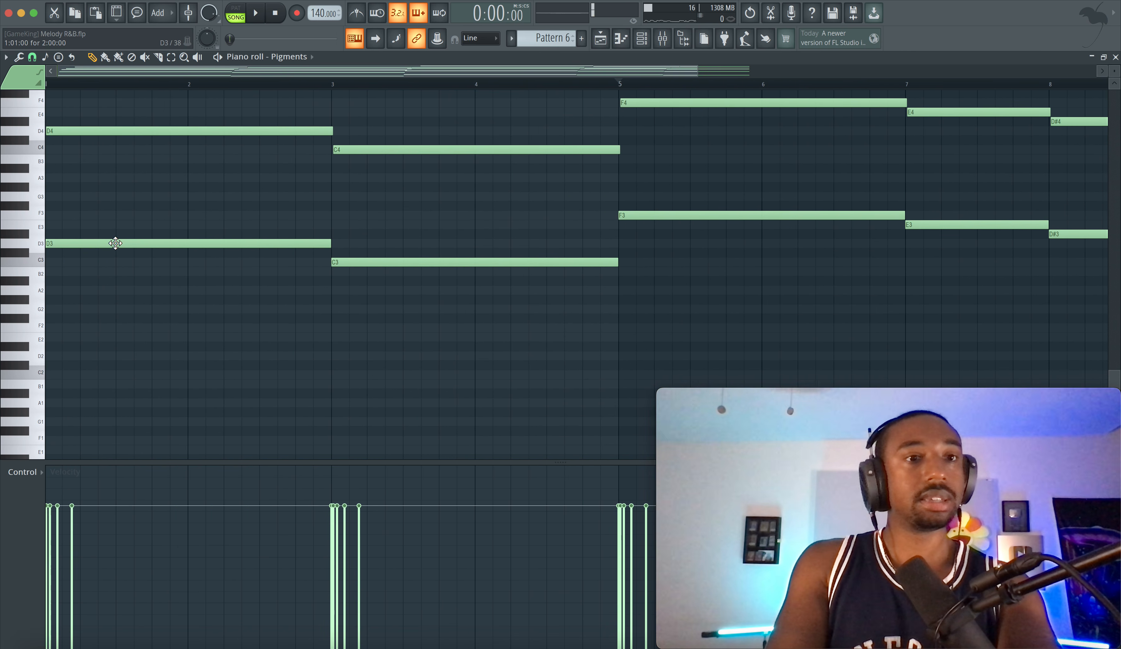
{"action": "left_click", "coordinate": [208, 251], "text": "super"}
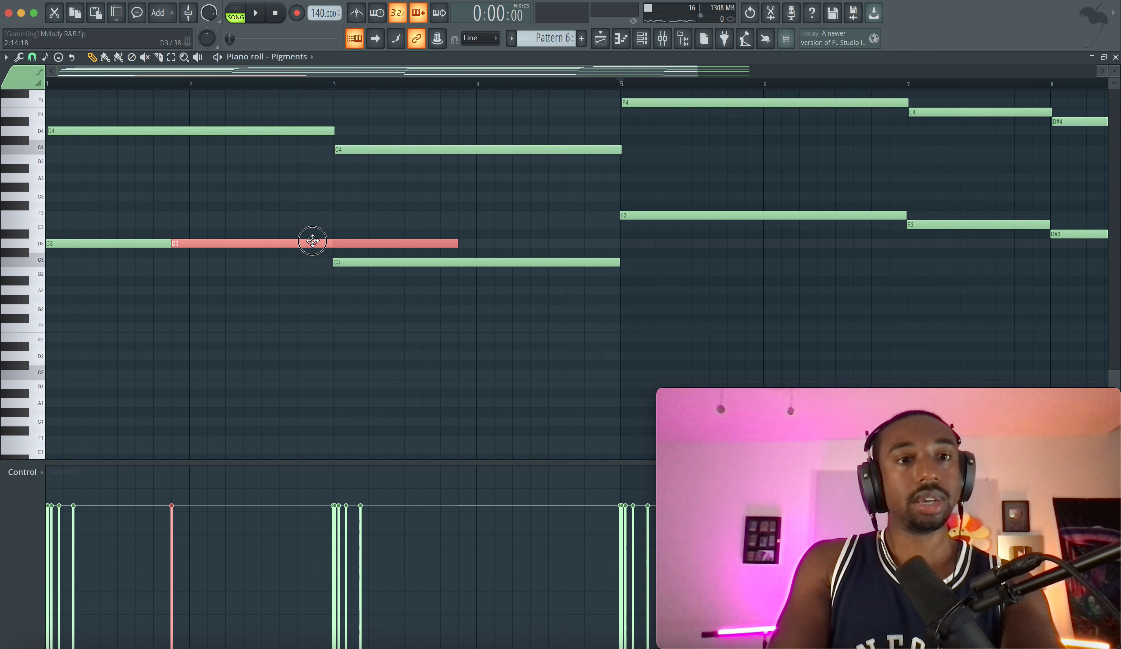
{"action": "key", "text": "shift+Up"}
{"action": "key", "text": "shift+Up"}
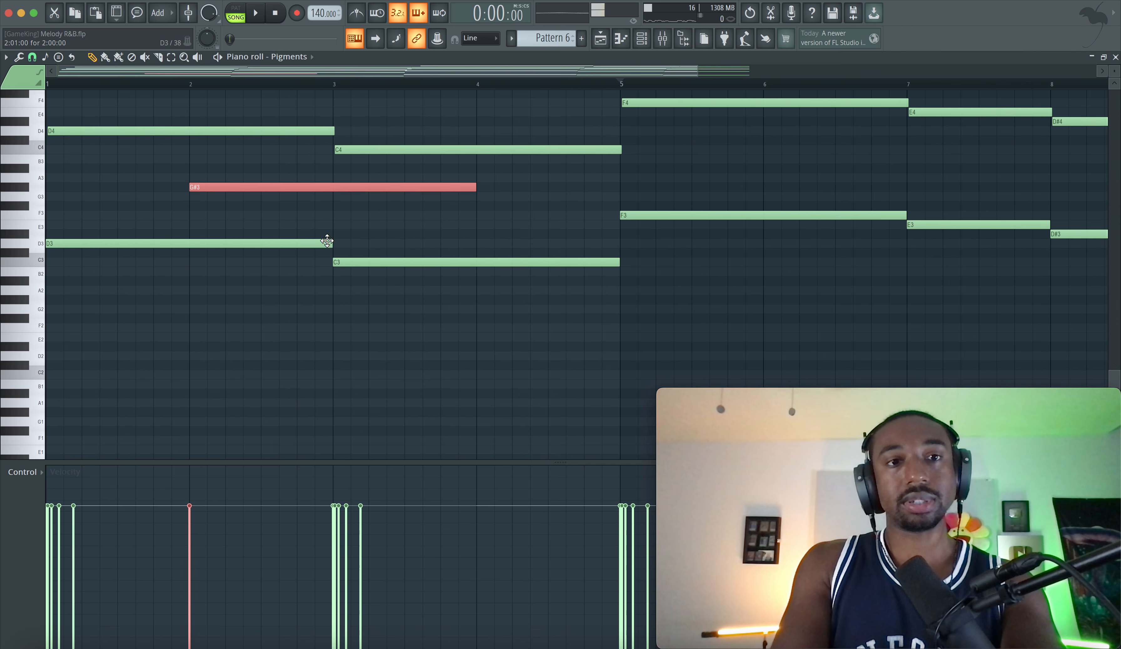
{"action": "left_click_drag", "start_coordinate": [476, 178], "coordinate": [262, 178]}
{"action": "key", "text": "space"}
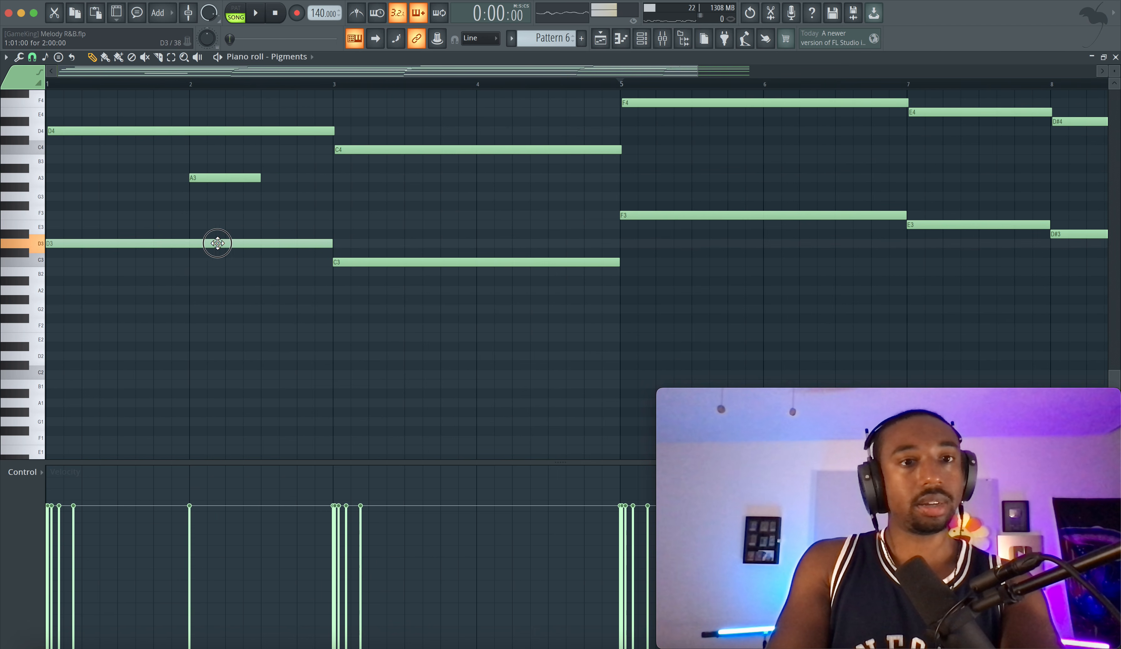
Shorten the A3 to a quarter bar, with one D3 ending at bar 2 before it and another running from 2:05:00 to bar 3
{"action": "left_click_drag", "start_coordinate": [332, 243], "coordinate": [189, 243]}
{"action": "key", "text": "space"}
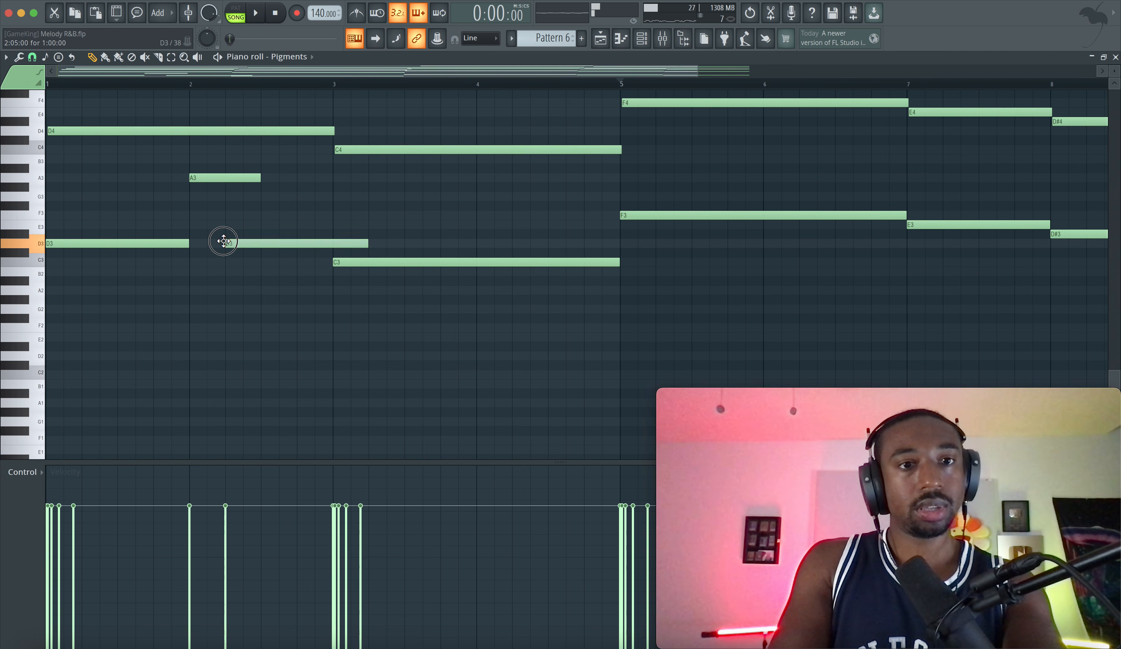
{"action": "key", "text": "space"}
{"action": "left_click_drag", "start_coordinate": [260, 179], "coordinate": [223, 179]}
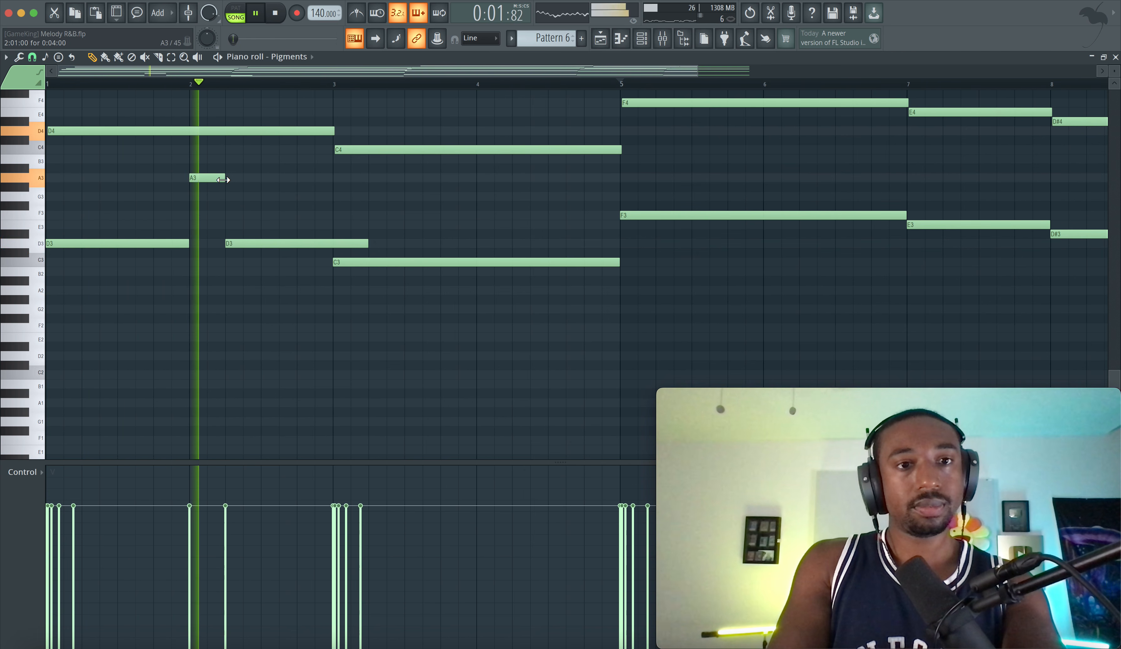
{"action": "left_click_drag", "start_coordinate": [368, 243], "coordinate": [334, 244]}
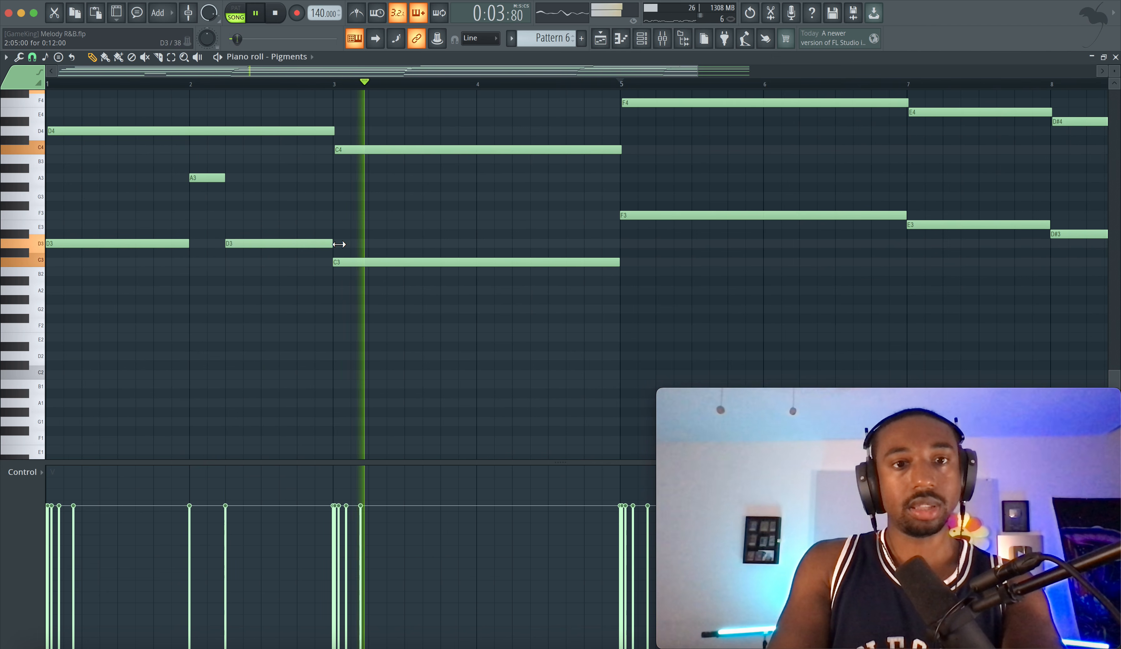
Add a quarter-bar G3 at bar 4, with one C3 ending before it and another from 4:05:00 to bar 5
{"action": "key", "text": "space"}
{"action": "left_click", "coordinate": [464, 178]}
{"action": "left_click_drag", "start_coordinate": [464, 179], "coordinate": [489, 199]}
{"action": "key", "text": "space"}
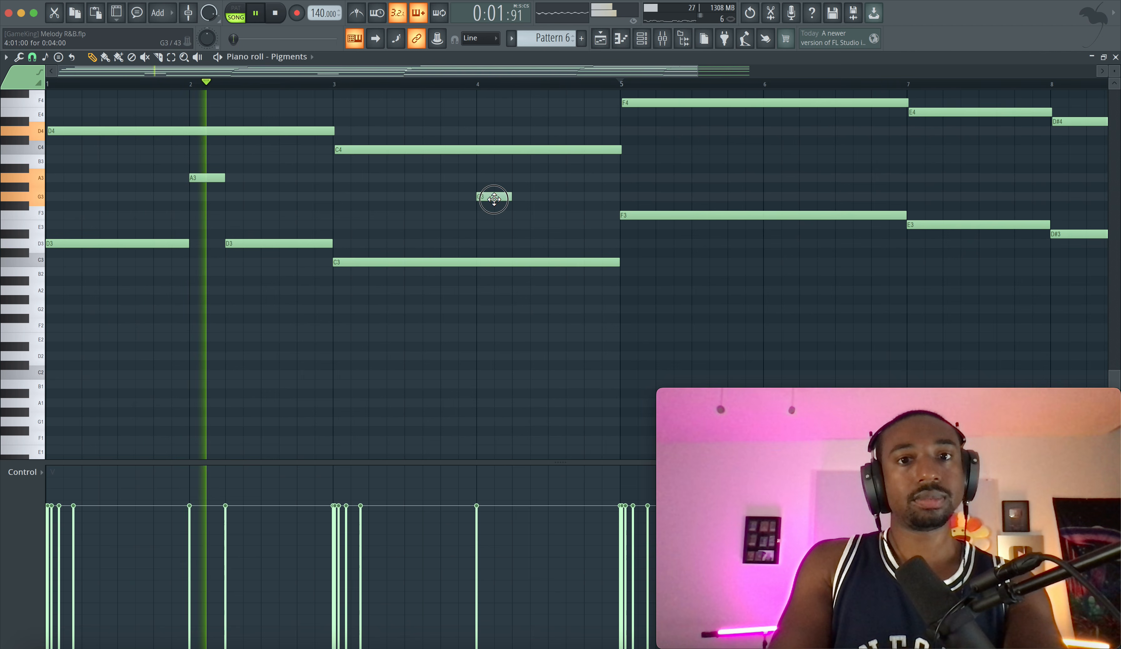
{"action": "left_click_drag", "start_coordinate": [621, 263], "coordinate": [477, 262]}
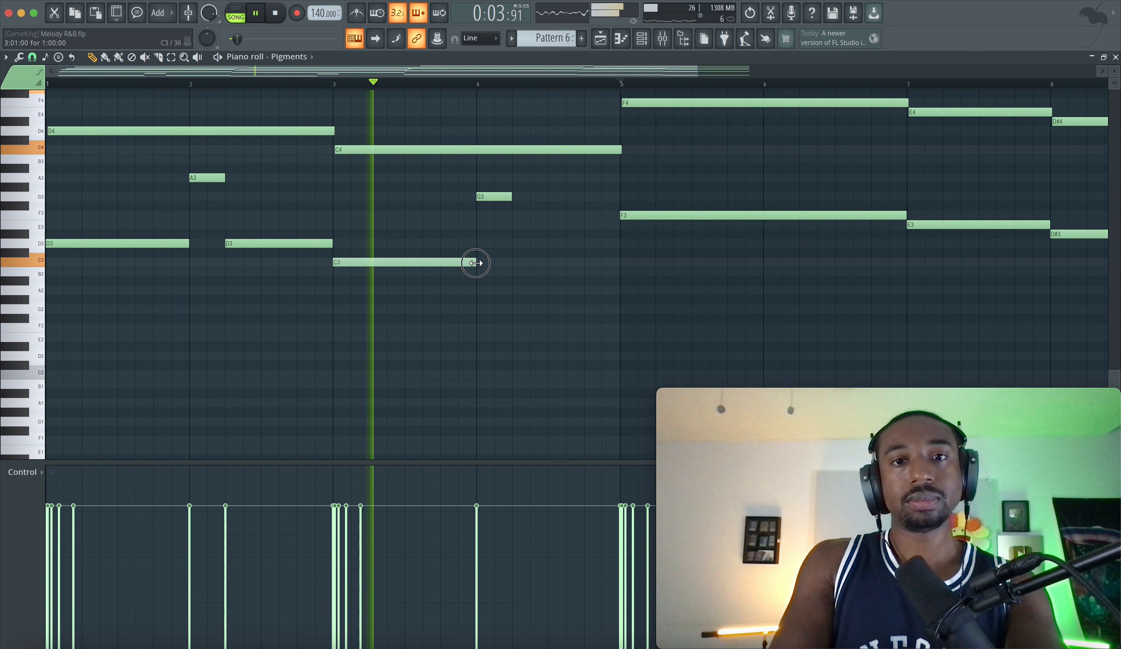
{"action": "left_click", "coordinate": [515, 262]}
{"action": "left_click_drag", "start_coordinate": [656, 263], "coordinate": [616, 263]}
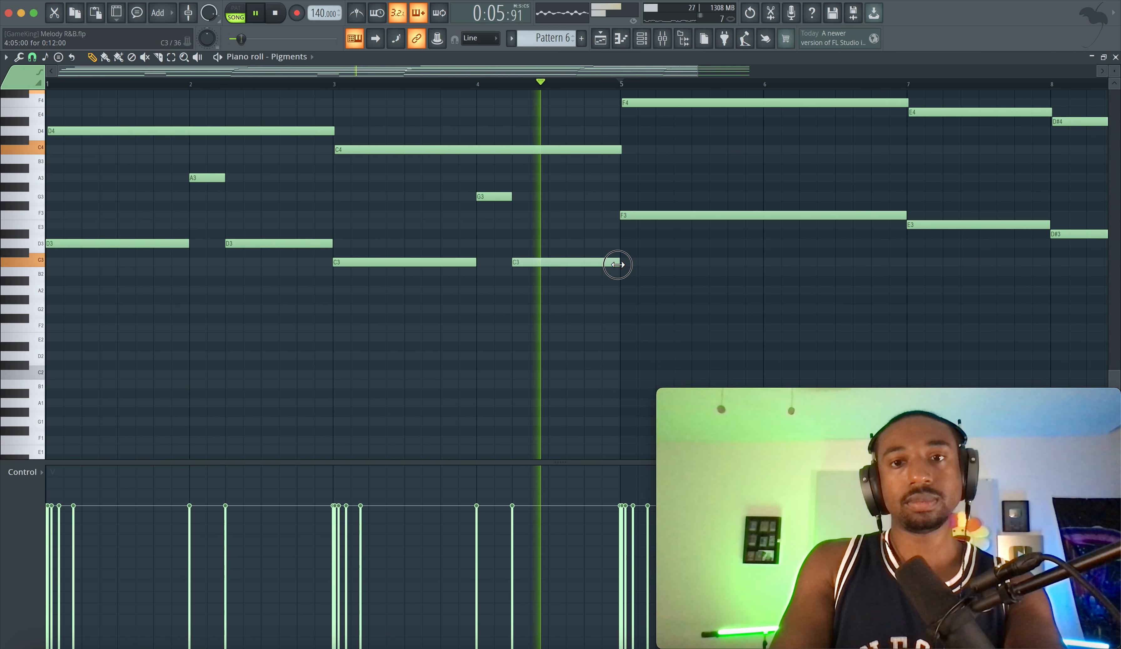
Add a quarter-bar C4 at bar 6 with F3 bass notes before and after it, keep E3 one bar long, and play the pattern
{"action": "scroll", "coordinate": [388, 199], "scroll_direction": "right", "scroll_amount": 6}
{"action": "scroll", "coordinate": [388, 199], "scroll_direction": "up", "scroll_amount": 1}
{"action": "key", "text": "space"}
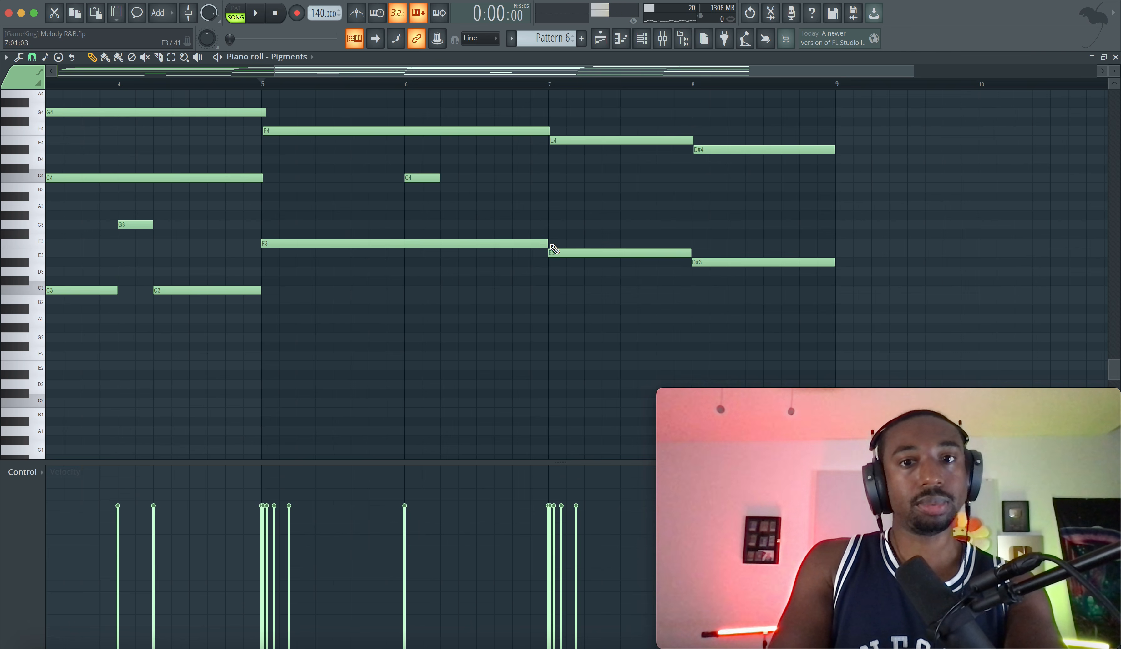
{"action": "left_click", "coordinate": [416, 244]}
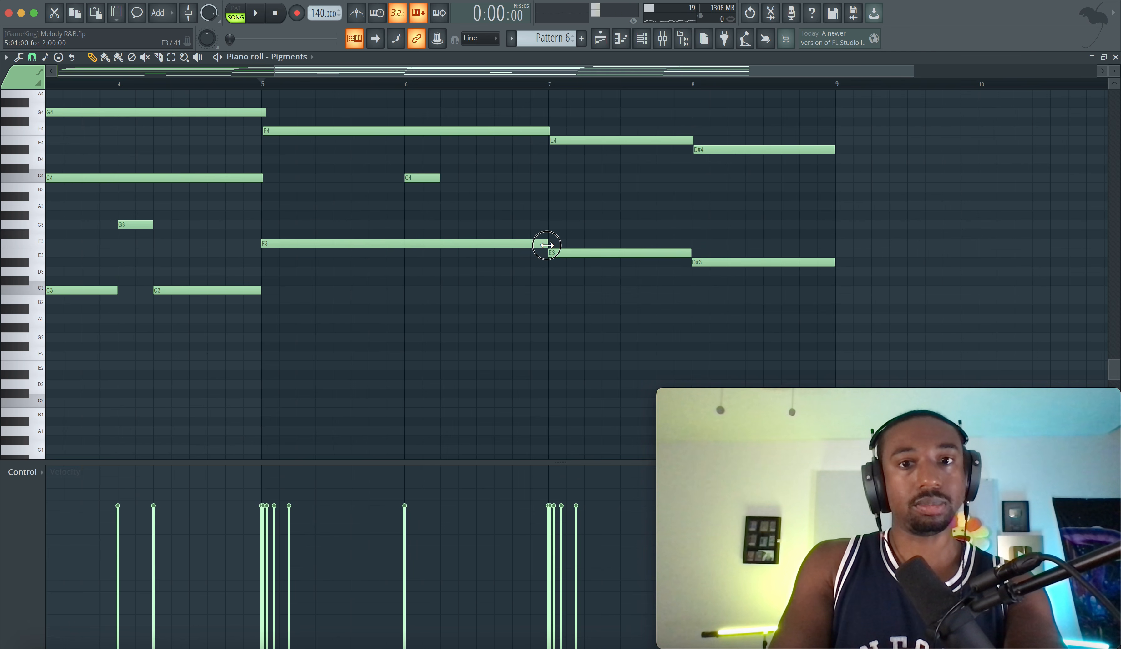
{"action": "left_click", "coordinate": [447, 243]}
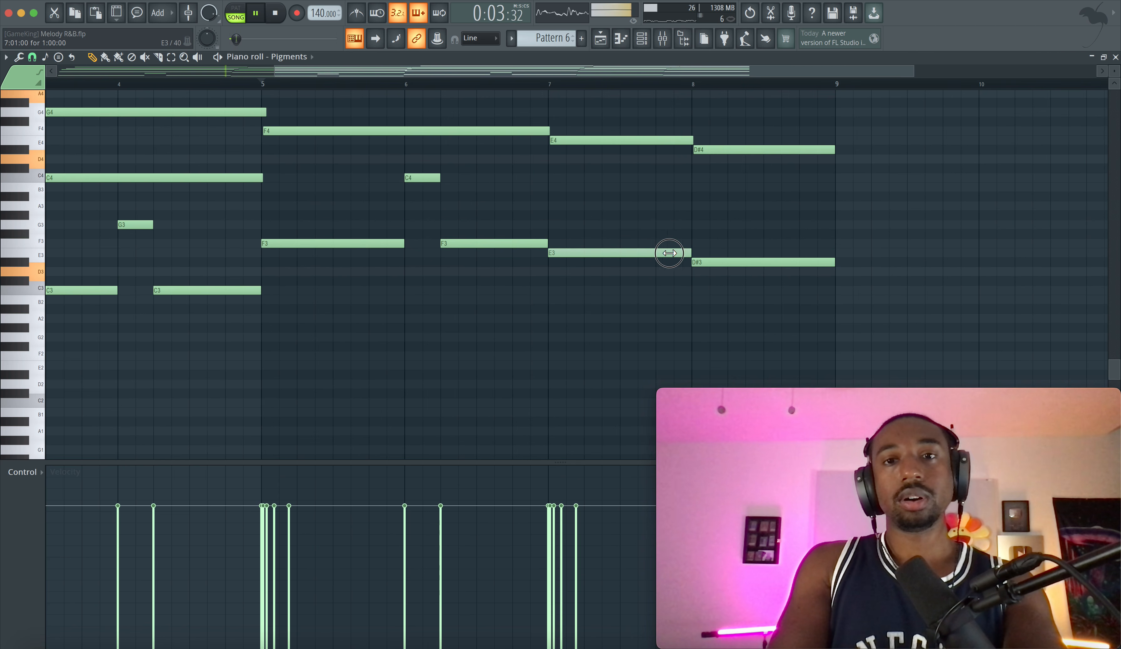
{"action": "left_click_drag", "start_coordinate": [619, 253], "coordinate": [691, 253]}
{"action": "scroll", "coordinate": [421, 187], "scroll_direction": "down", "scroll_amount": 5}
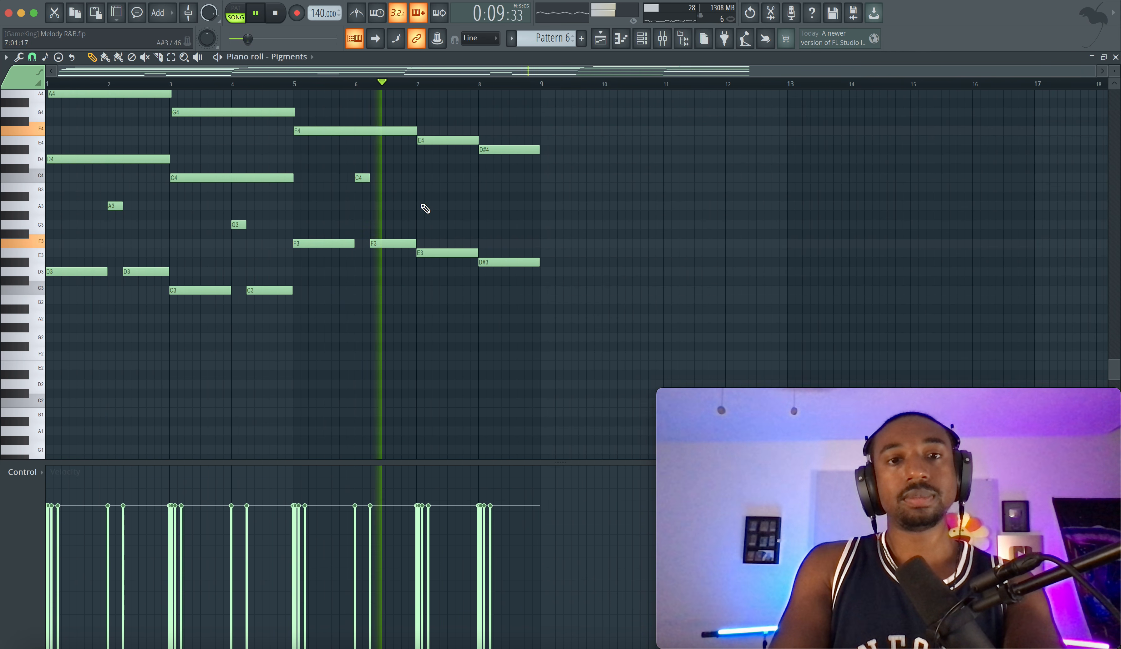
{"action": "scroll", "coordinate": [447, 252], "scroll_direction": "up", "scroll_amount": 2}
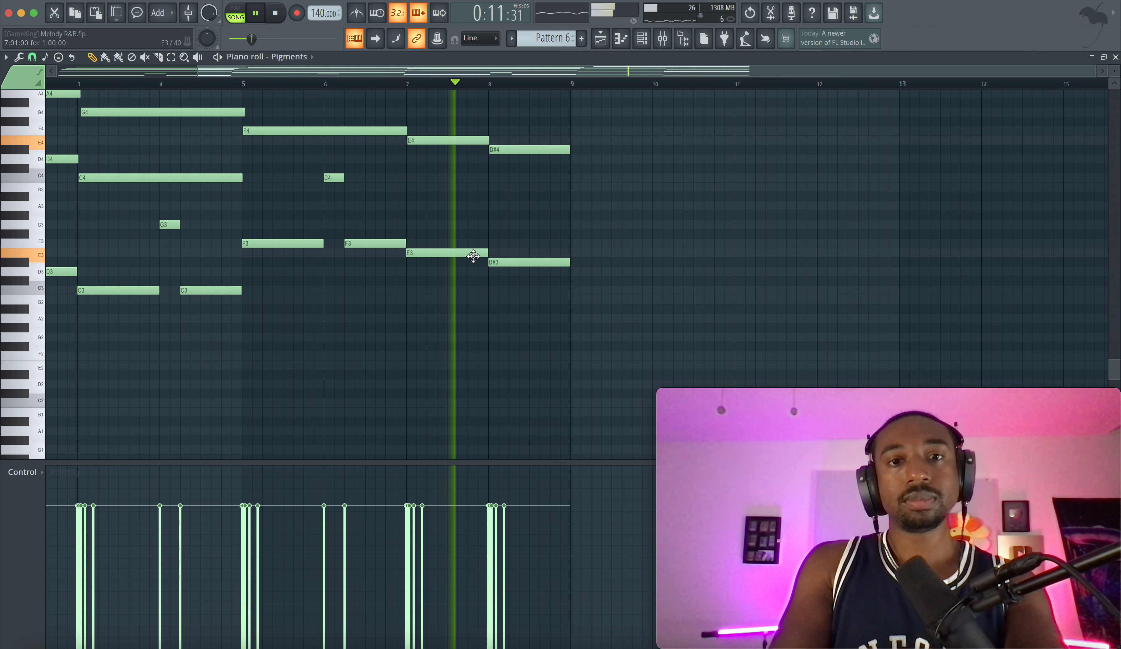
{"action": "scroll", "coordinate": [499, 276], "scroll_direction": "down", "scroll_amount": 3}
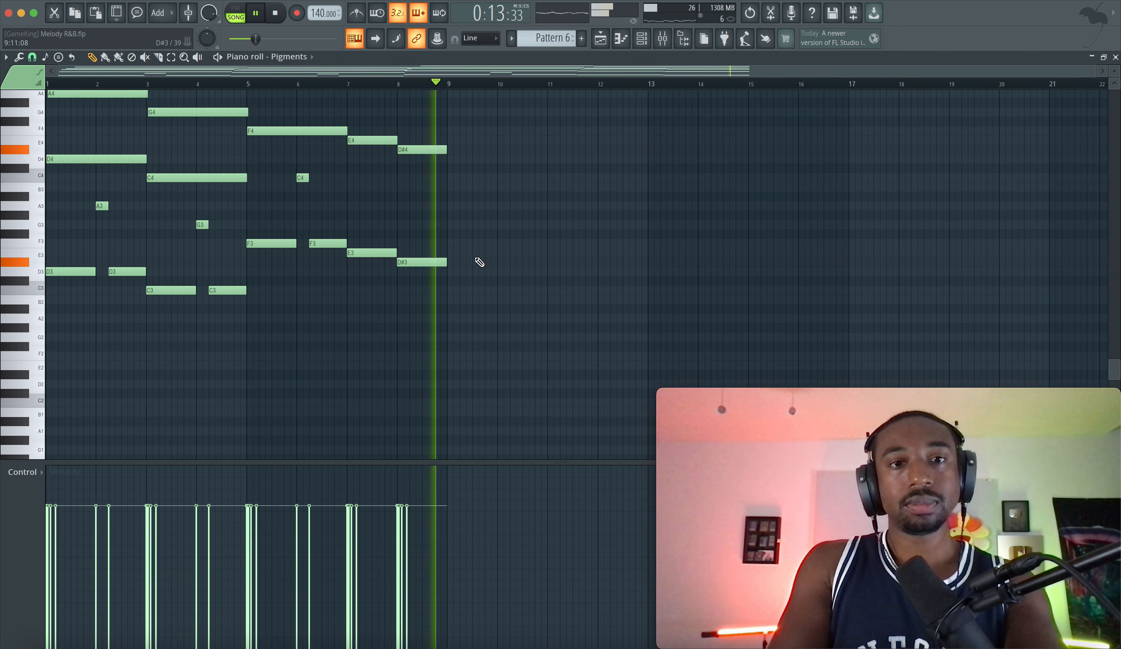
Select only the bass-line notes, without the C4 chord note at bar 3, raise their velocities to maximum and play the result
{"action": "left_click_drag", "start_coordinate": [429, 167], "coordinate": [126, 305]}
{"action": "key", "text": "space"}
{"action": "scroll", "coordinate": [160, 272], "scroll_direction": "up", "scroll_amount": 1}
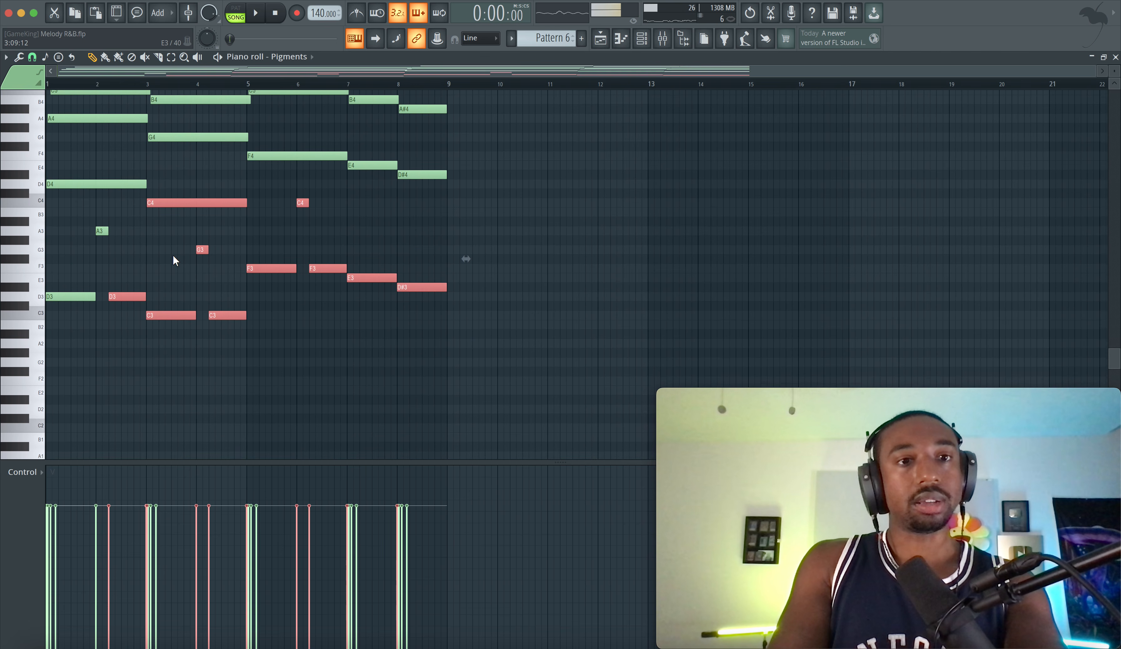
{"action": "left_click_drag", "start_coordinate": [110, 223], "coordinate": [7, 367]}
{"action": "left_click", "coordinate": [207, 202], "text": "ctrl"}
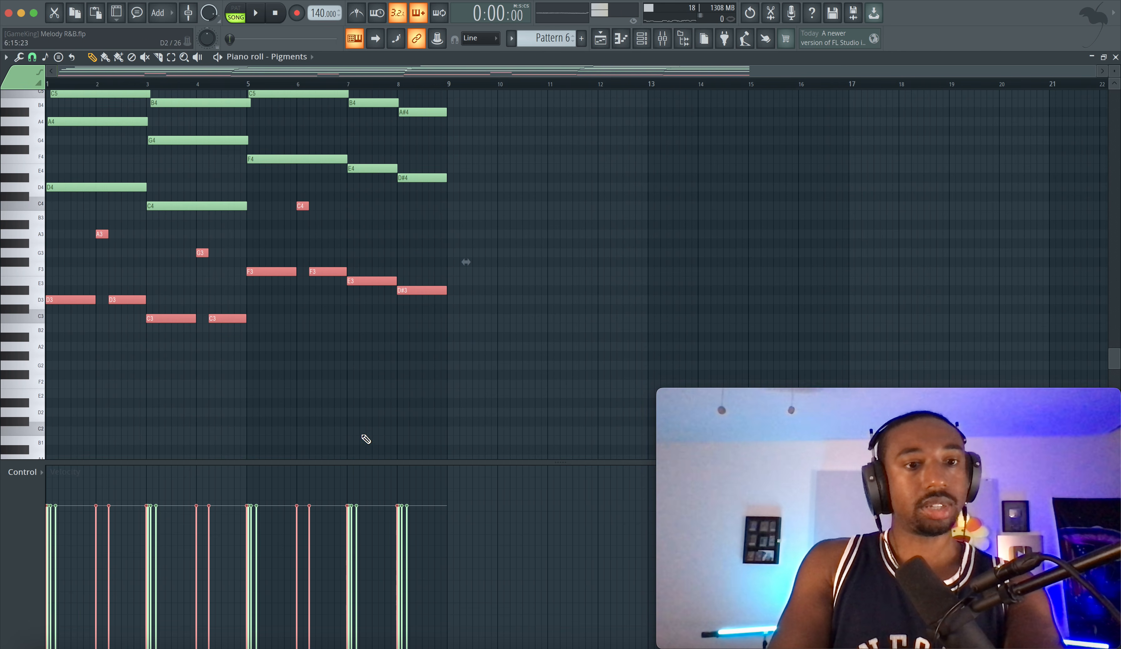
{"action": "left_click_drag", "start_coordinate": [170, 436], "coordinate": [93, 439]}
{"action": "key", "text": "space"}
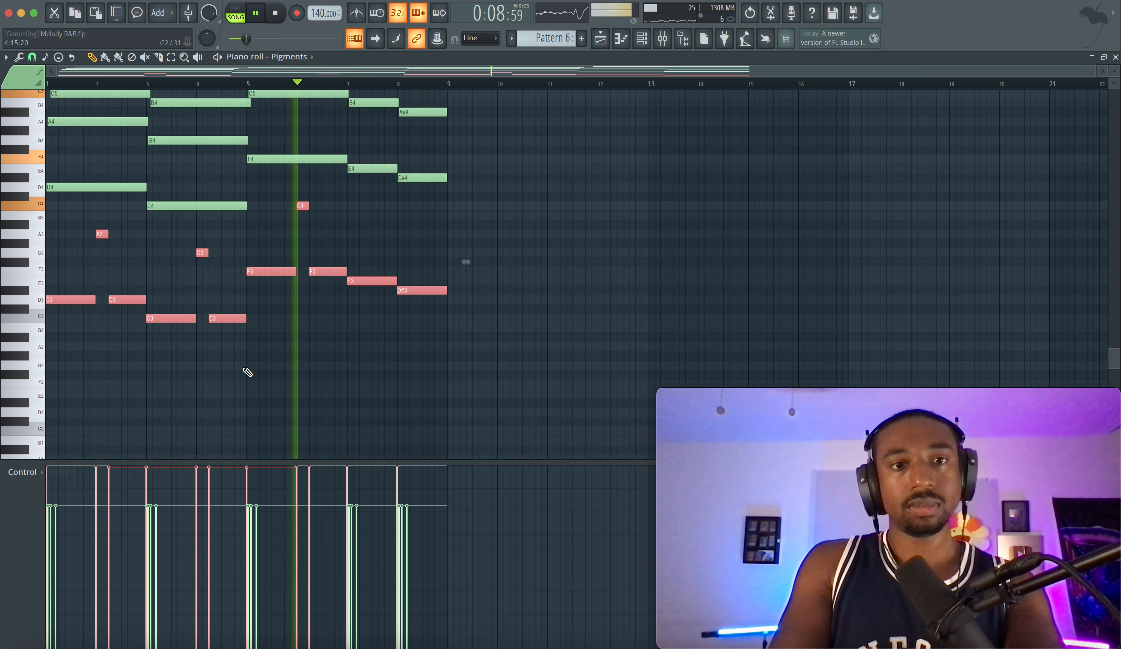
{"action": "left_click", "coordinate": [354, 356]}
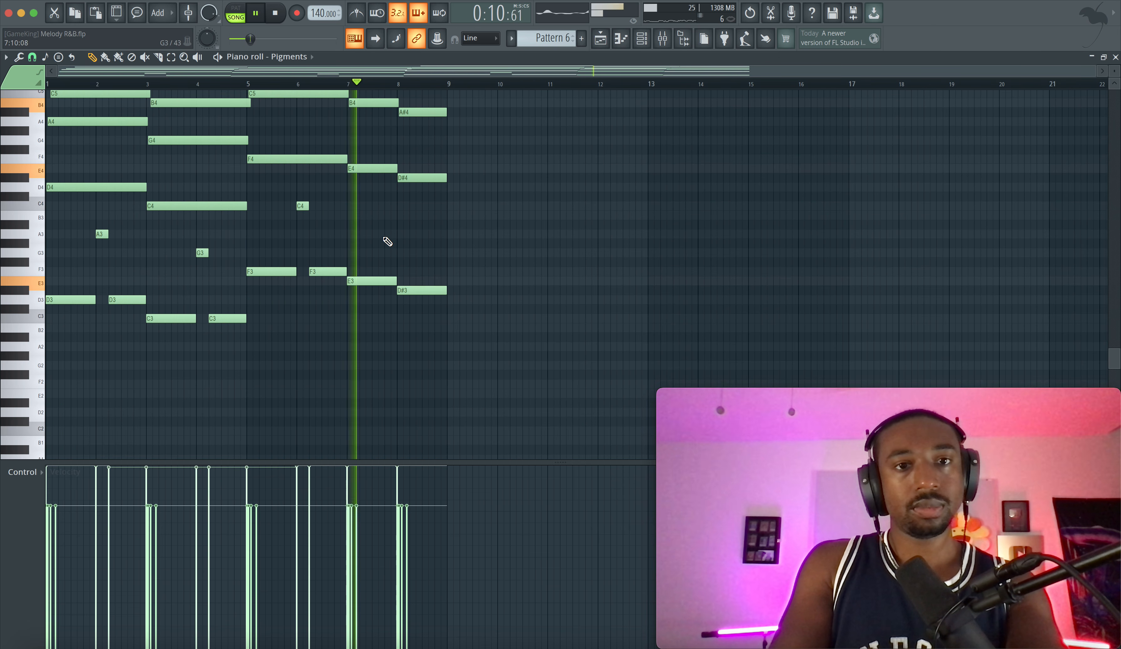
Select all the strummed chord notes above the bass line and remove them from Pattern 6
{"action": "scroll", "coordinate": [384, 241], "scroll_direction": "up", "scroll_amount": 3}
{"action": "left_click_drag", "start_coordinate": [454, 268], "coordinate": [219, 70]}
{"action": "scroll", "coordinate": [198, 113], "scroll_direction": "up", "scroll_amount": 3}
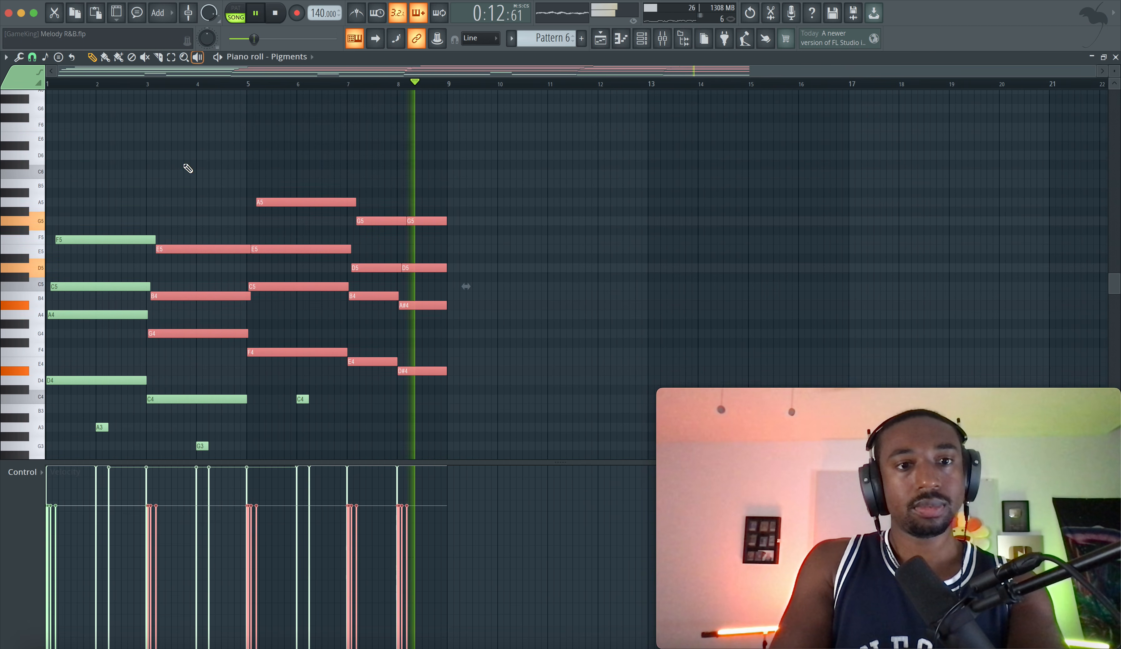
{"action": "left_click_drag", "start_coordinate": [171, 401], "coordinate": [63, 218]}
{"action": "key", "text": "Delete"}
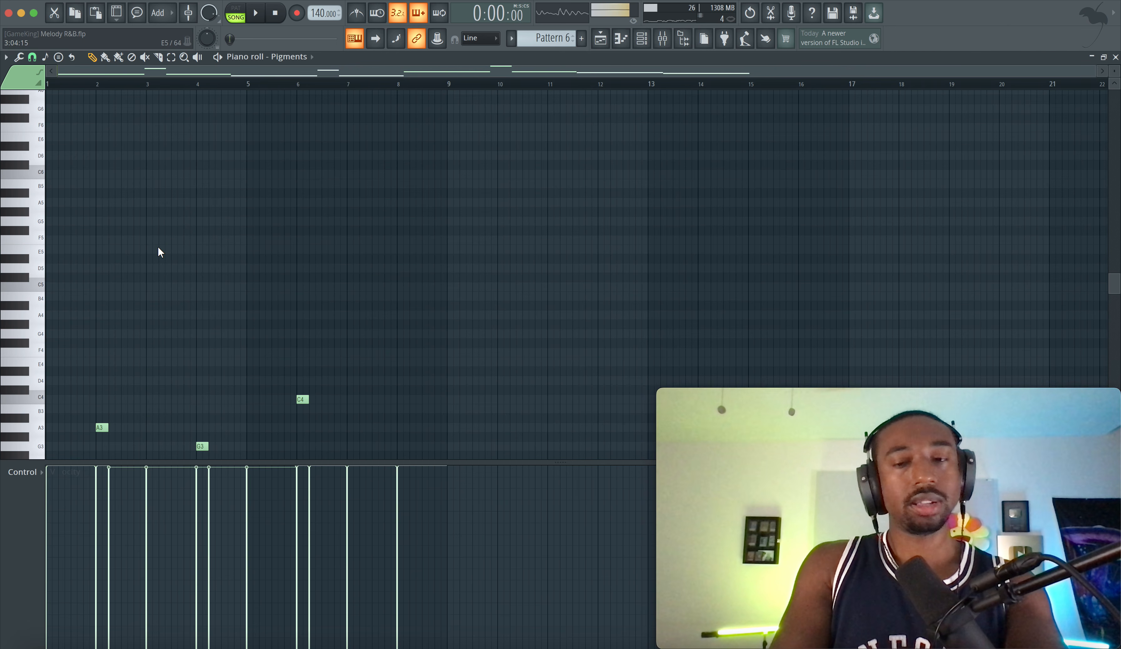
Play the bass line alone and check the channel rack and the Pigments mixer track
{"action": "scroll", "coordinate": [158, 248], "scroll_direction": "down", "scroll_amount": 6}
{"action": "left_click", "coordinate": [642, 38]}
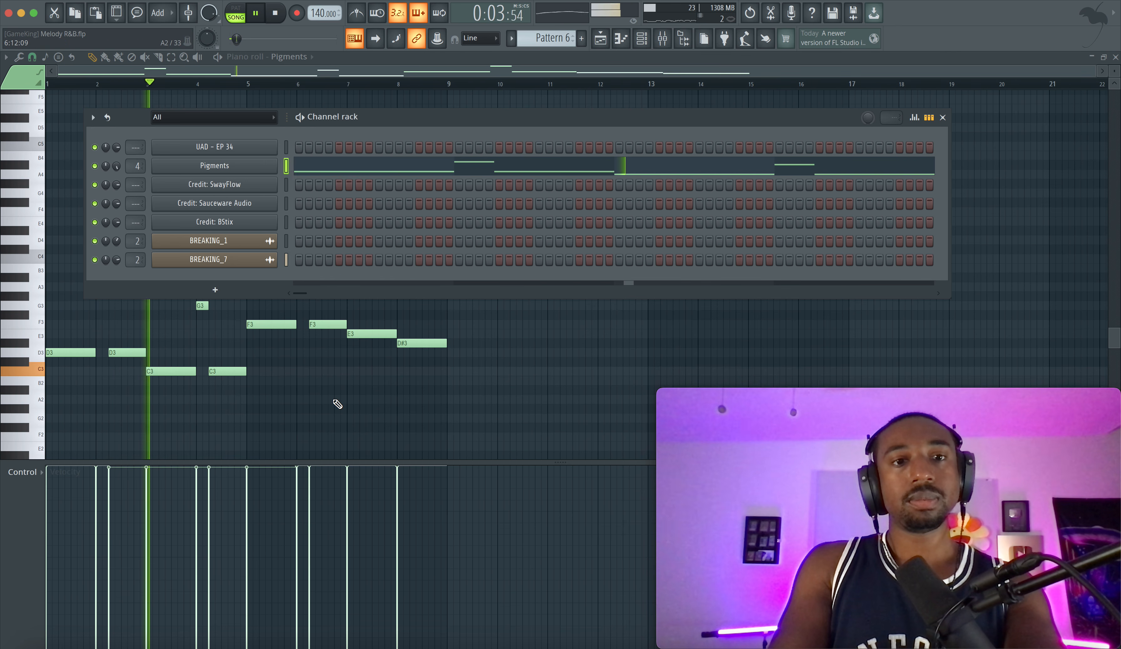
{"action": "key", "text": "F6"}
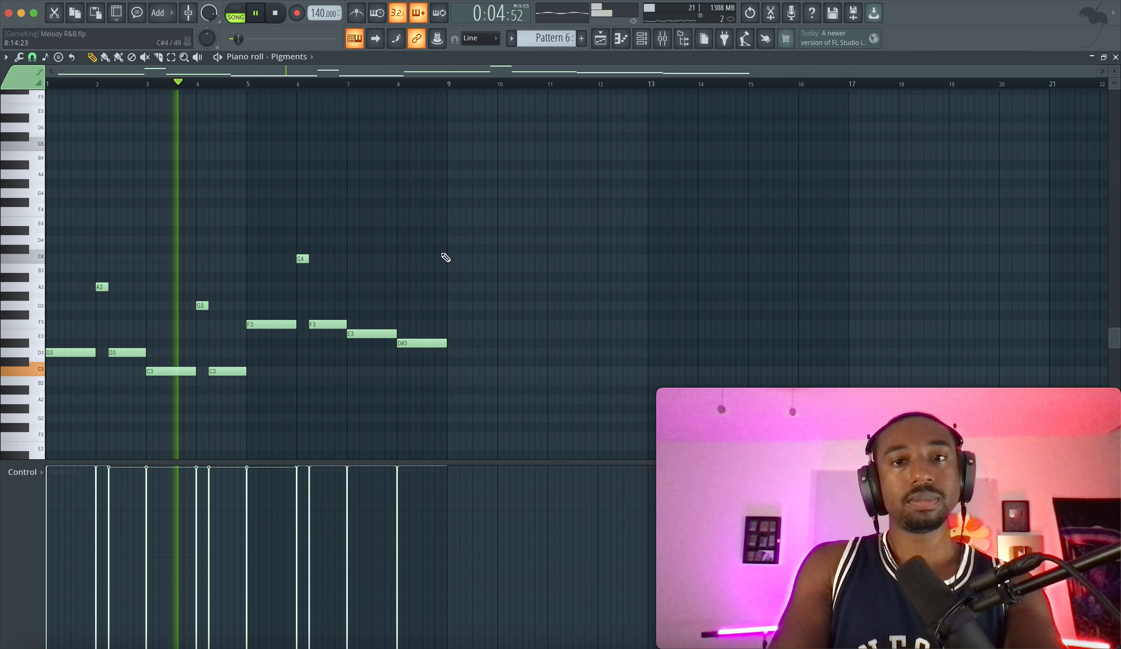
{"action": "left_click", "coordinate": [662, 40]}
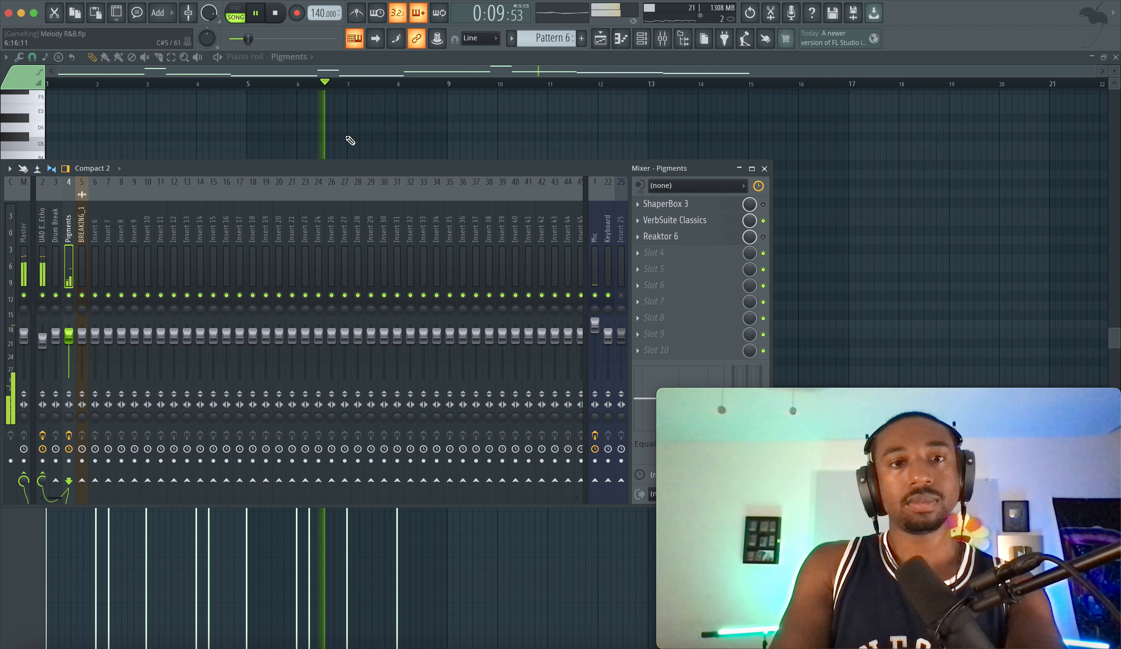
{"action": "key", "text": "F9"}
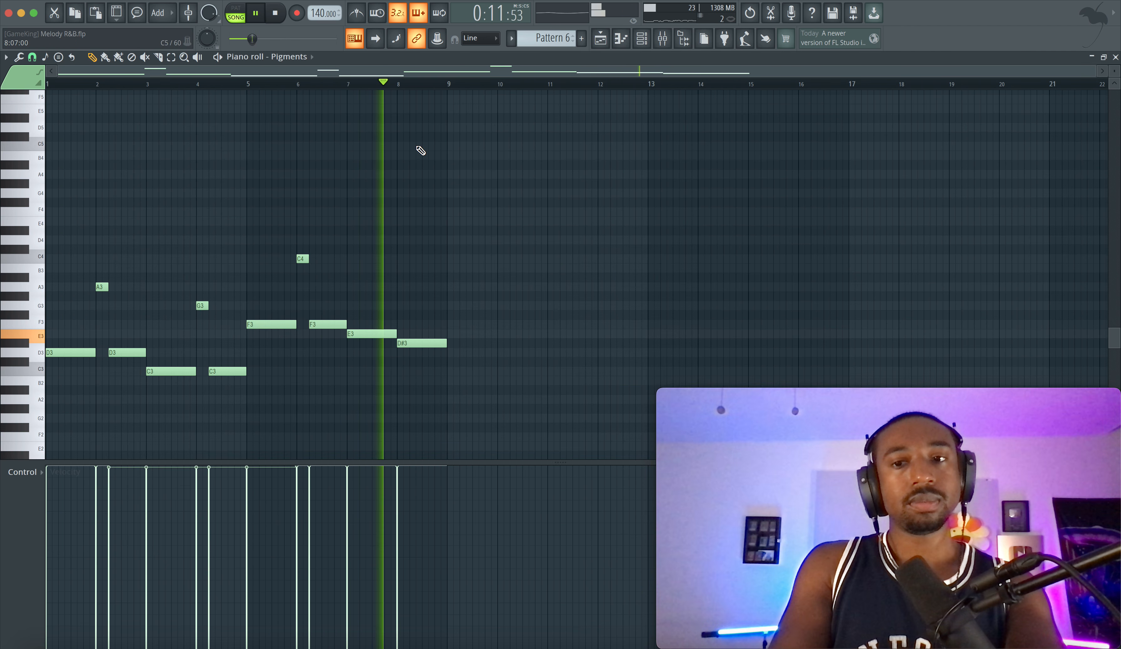
{"action": "key", "text": "space"}
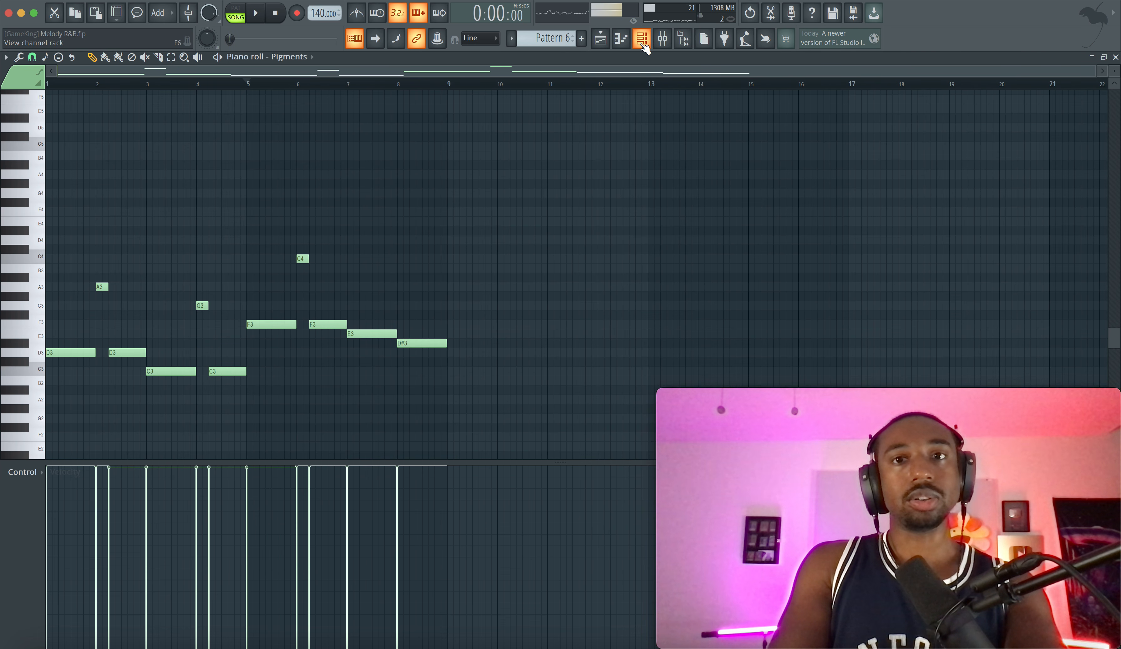
Place the removed chord notes in Pattern 7, move them to start at bar 1, and return to Pattern 6
{"action": "left_click_drag", "start_coordinate": [552, 38], "coordinate": [552, 34]}
{"action": "left_click_drag", "start_coordinate": [265, 240], "coordinate": [65, 240]}
{"action": "left_click_drag", "start_coordinate": [552, 36], "coordinate": [553, 43]}
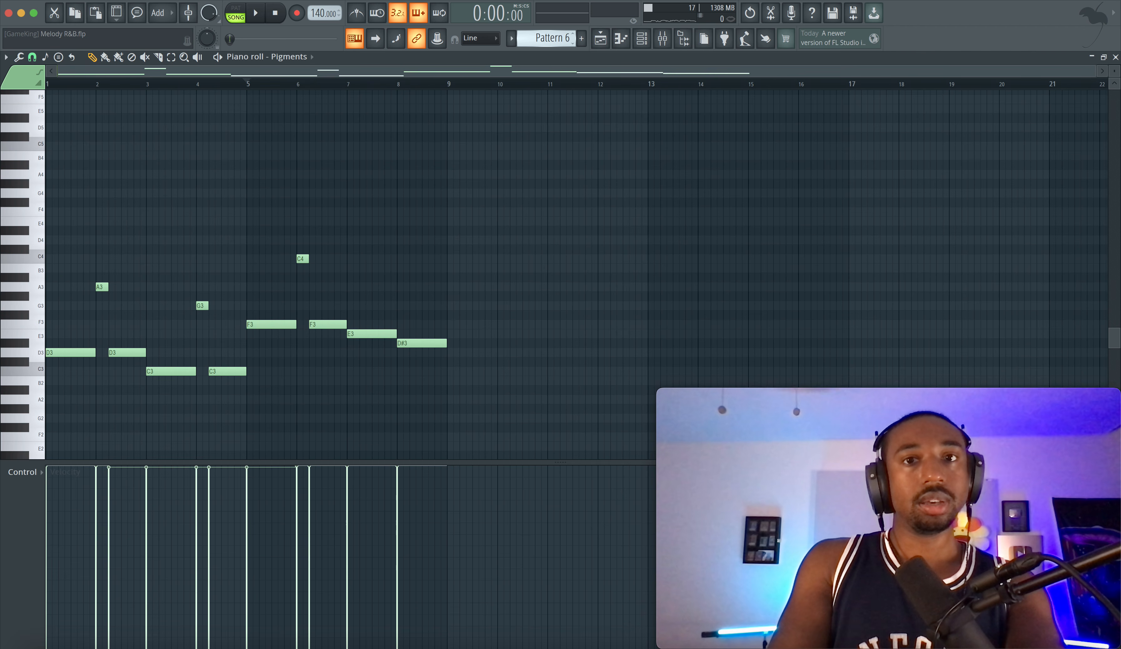
Copy all the bass notes from Pattern 6 into Pattern 7 and move them to start at bar 1
{"action": "left_click_drag", "start_coordinate": [548, 172], "coordinate": [36, 422]}
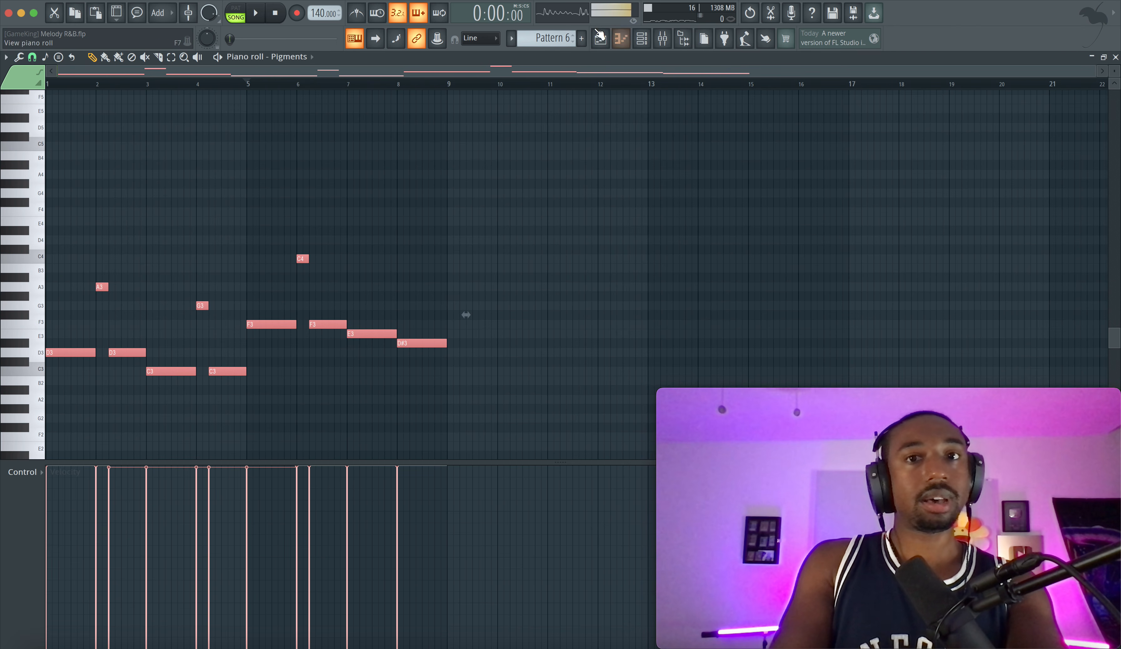
{"action": "left_click_drag", "start_coordinate": [553, 39], "coordinate": [552, 33]}
{"action": "key", "text": "super+v"}
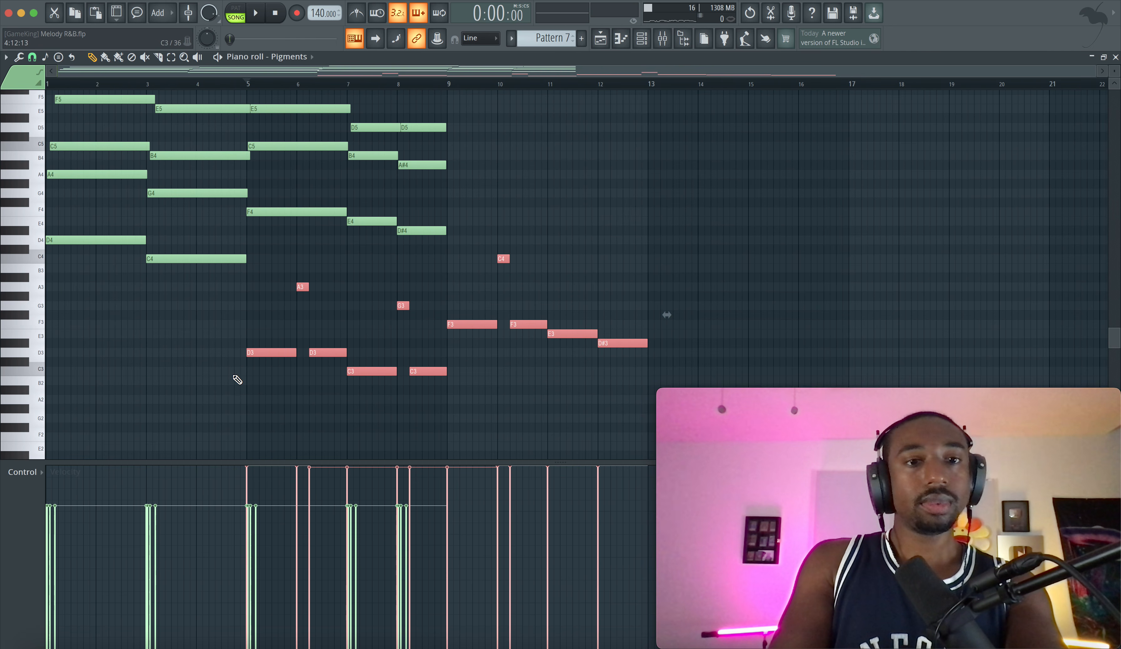
{"action": "left_click_drag", "start_coordinate": [265, 355], "coordinate": [61, 353]}
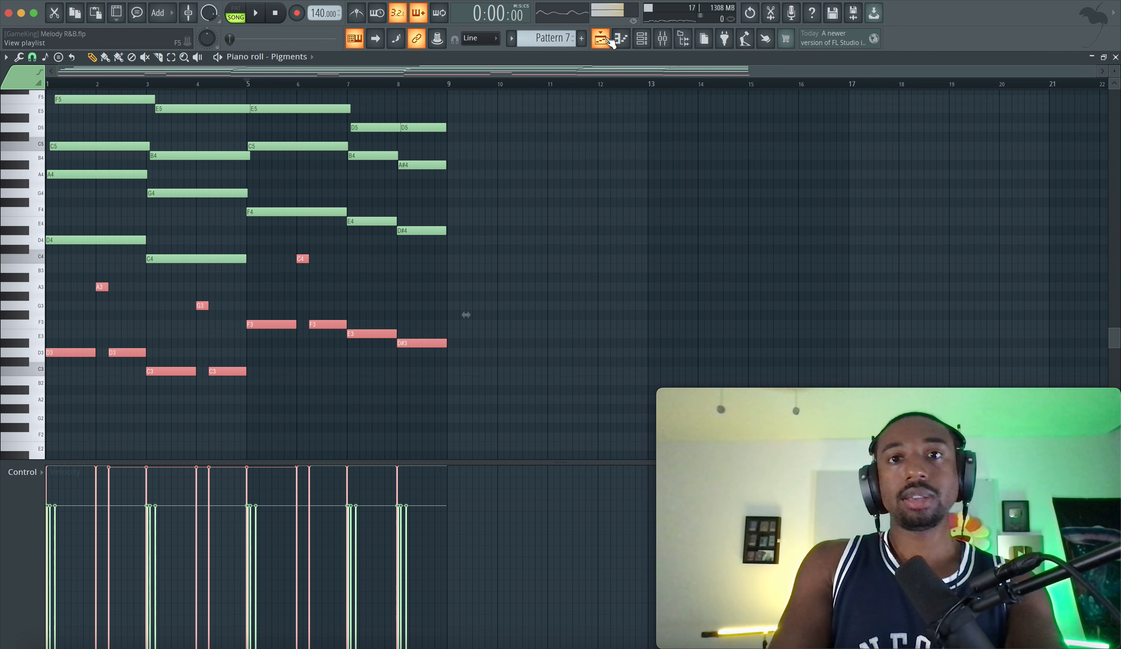
Replace the first two Pattern 6 clips on Track 1 of the playlist, at bars 1 and 9, with Pattern 7
{"action": "left_click", "coordinate": [610, 41]}
{"action": "right_click", "coordinate": [252, 117]}
{"action": "left_click", "coordinate": [179, 115]}
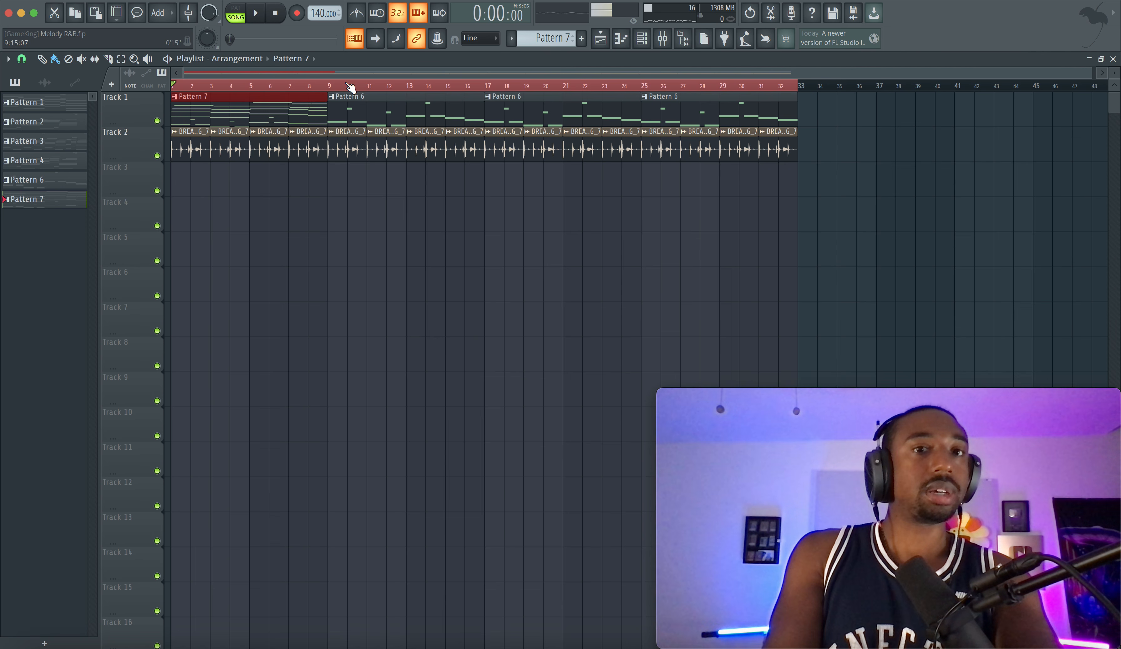
{"action": "right_click", "coordinate": [352, 105]}
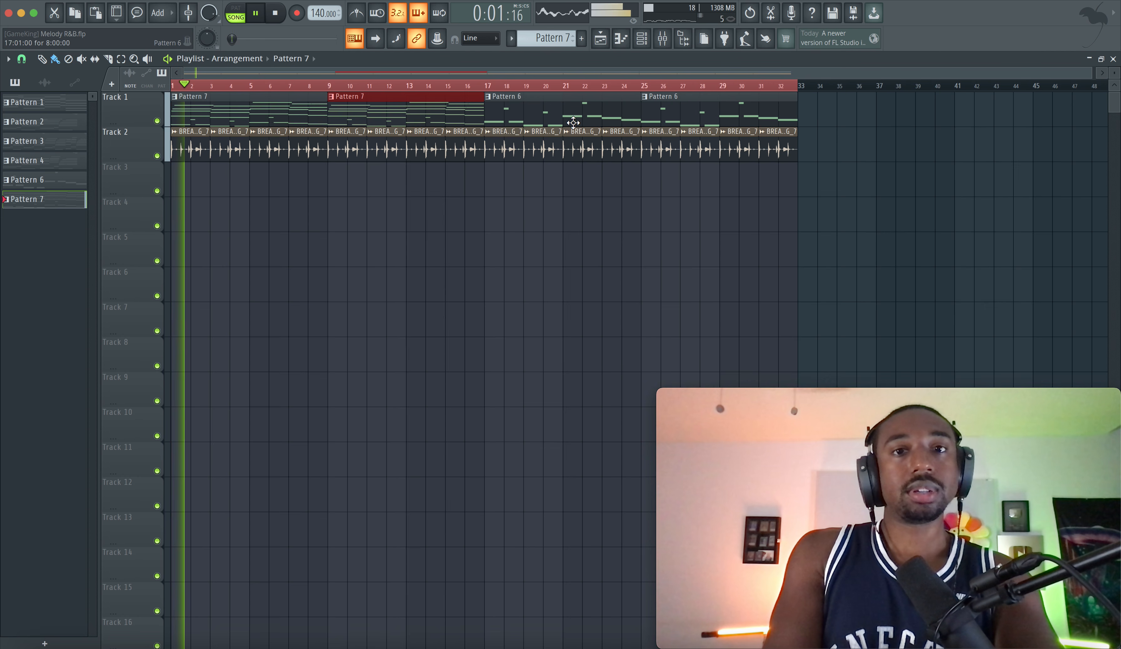
Make the mixer window narrower, move it over the playlist, and check the Pigments track's levels while the arrangement plays
{"action": "left_click", "coordinate": [665, 45]}
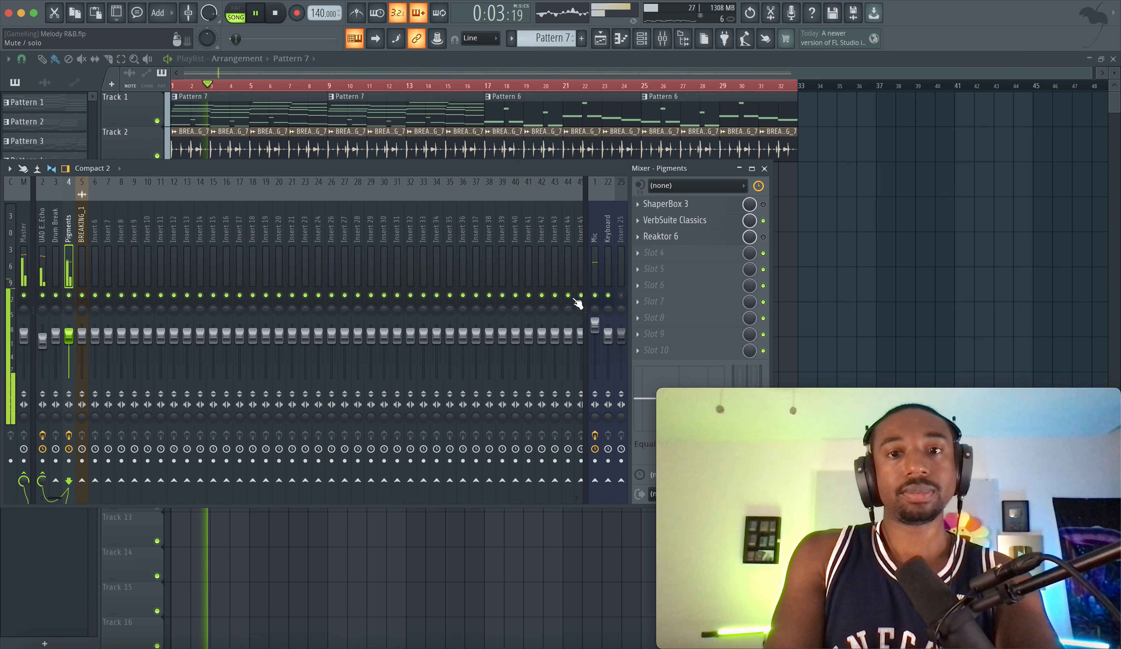
{"action": "left_click_drag", "start_coordinate": [773, 276], "coordinate": [625, 277]}
{"action": "left_click_drag", "start_coordinate": [277, 168], "coordinate": [380, 175]}
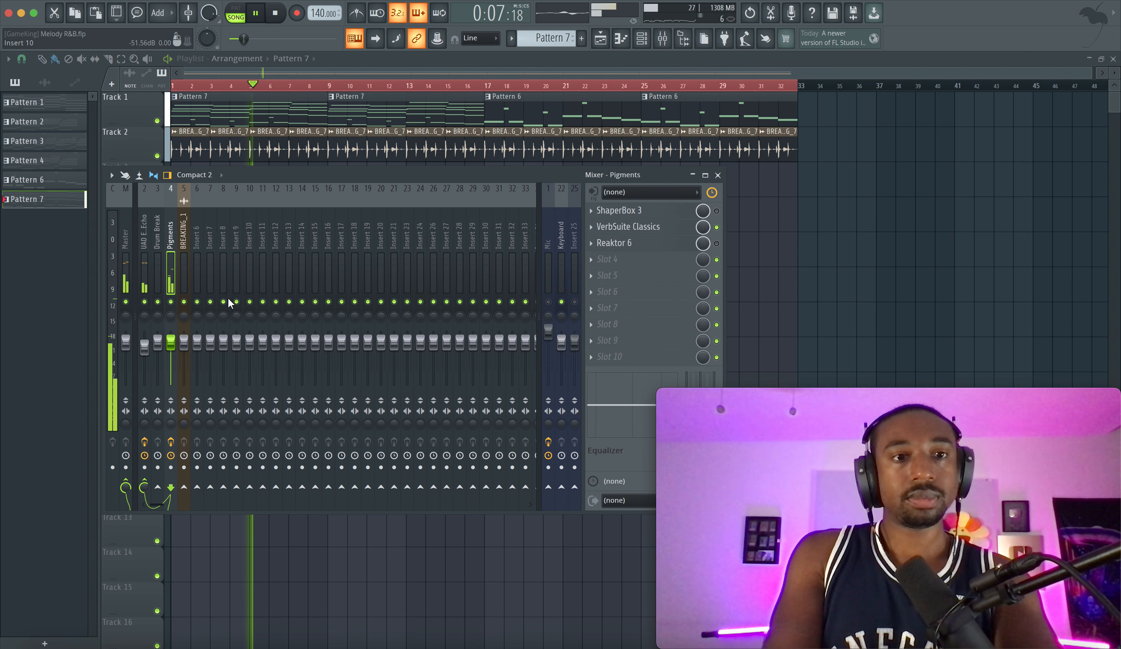
{"action": "key", "text": "F9"}
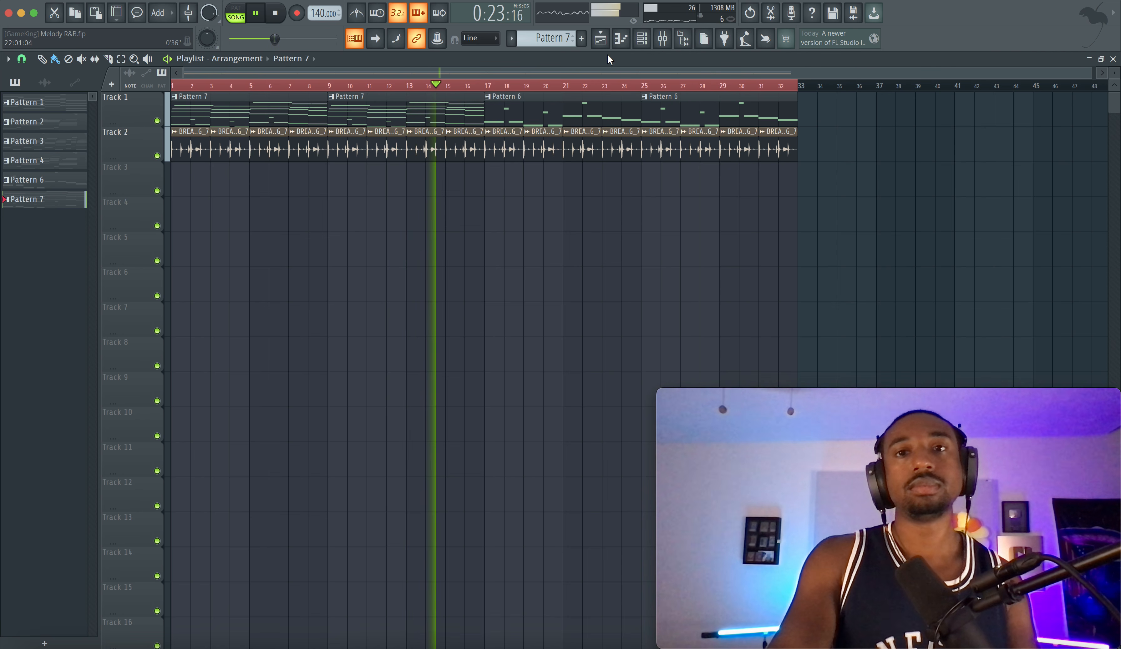
{"action": "left_click", "coordinate": [670, 38]}
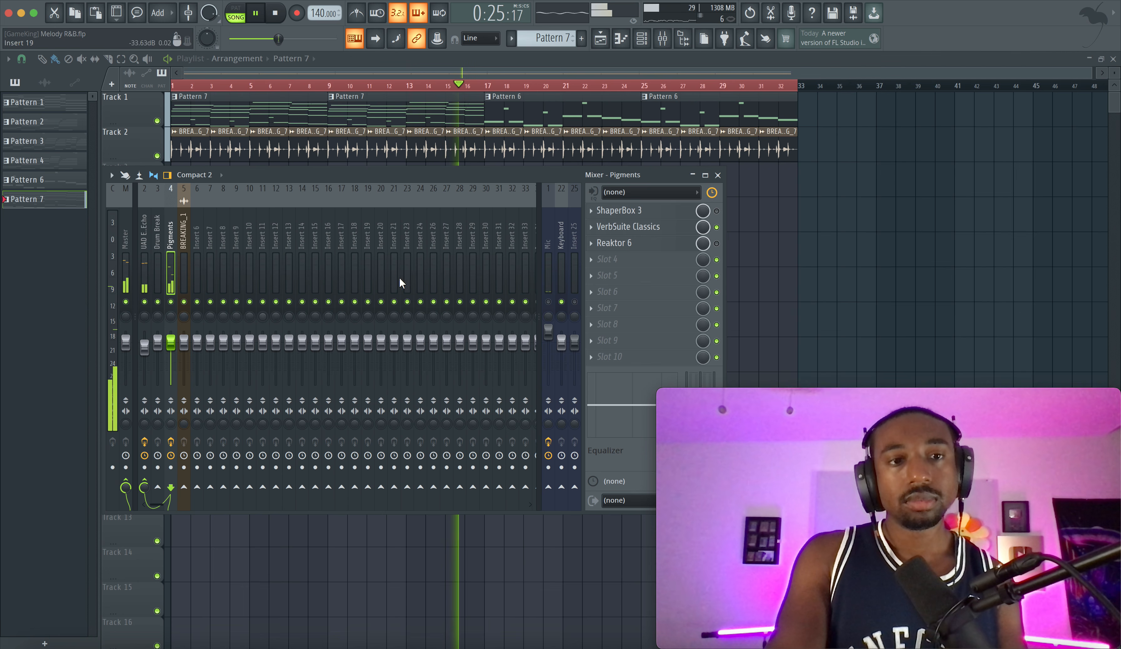
{"action": "left_click", "coordinate": [799, 208]}
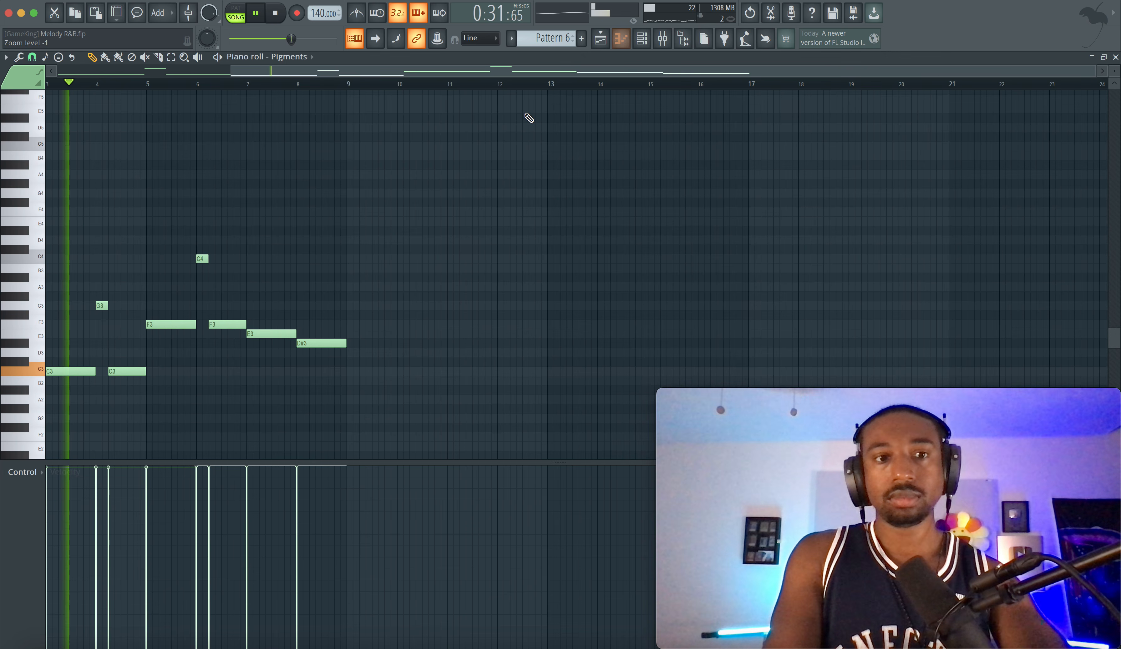
Open the Pattern 6 clip's notes in the piano roll and examine the whole bass line during playback
{"action": "double_click", "coordinate": [518, 111]}
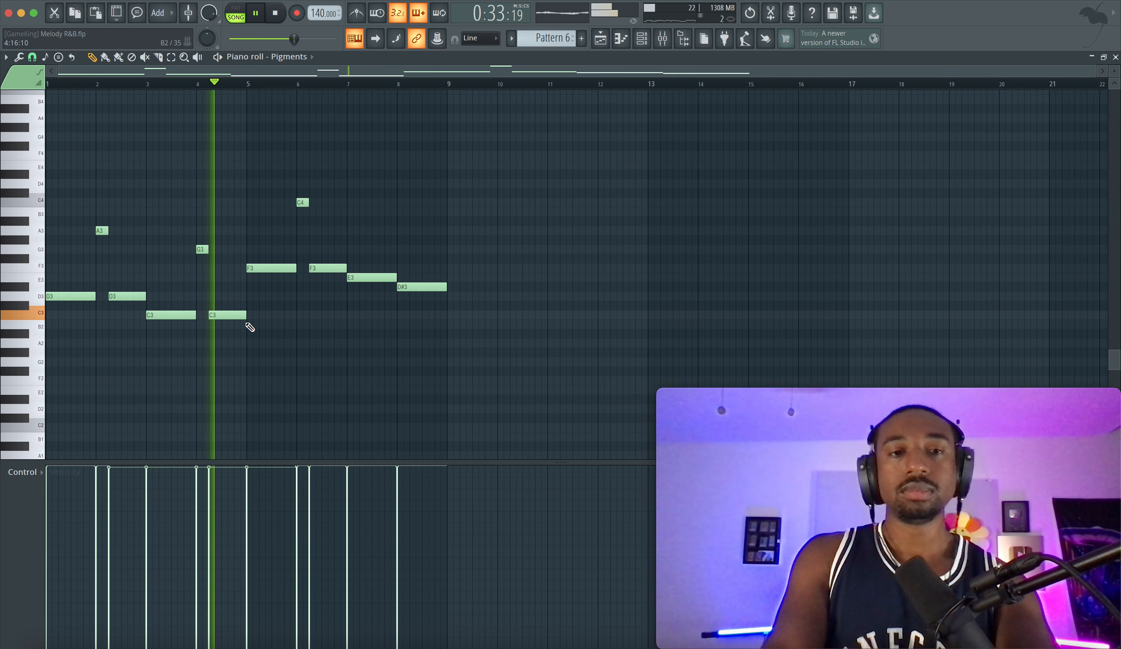
{"action": "left_click", "coordinate": [601, 38]}
{"action": "double_click", "coordinate": [593, 114]}
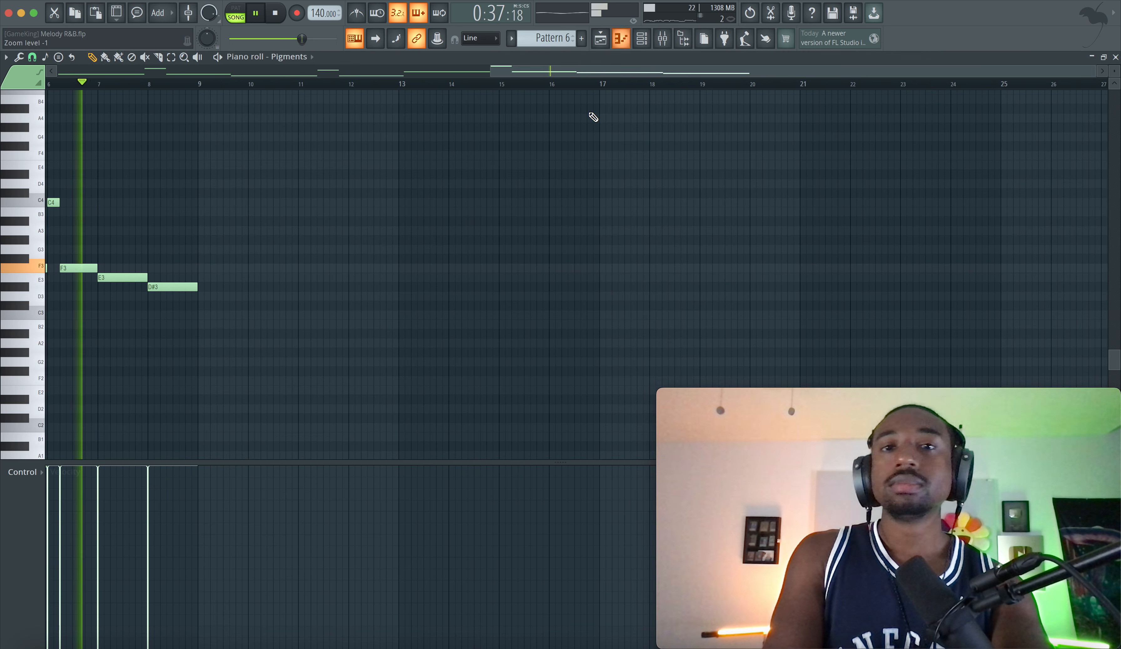
{"action": "scroll", "coordinate": [298, 292], "scroll_direction": "left", "scroll_amount": 2}
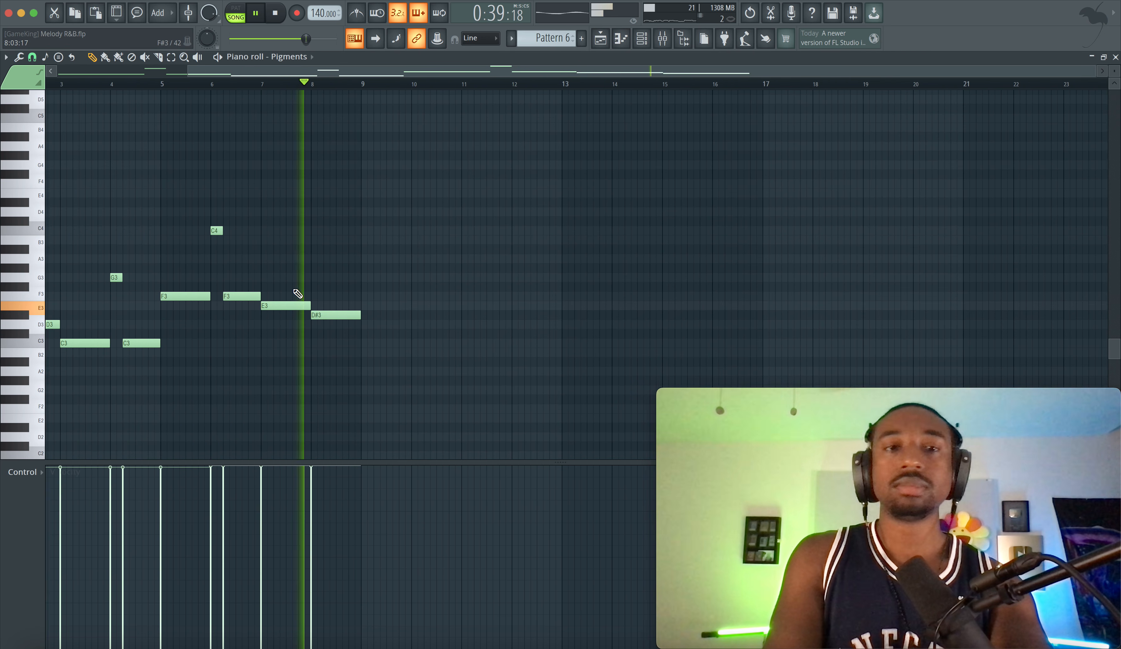
{"action": "scroll", "coordinate": [367, 268], "scroll_direction": "left", "scroll_amount": 4}
{"action": "scroll", "coordinate": [371, 272], "scroll_direction": "up", "scroll_amount": 1}
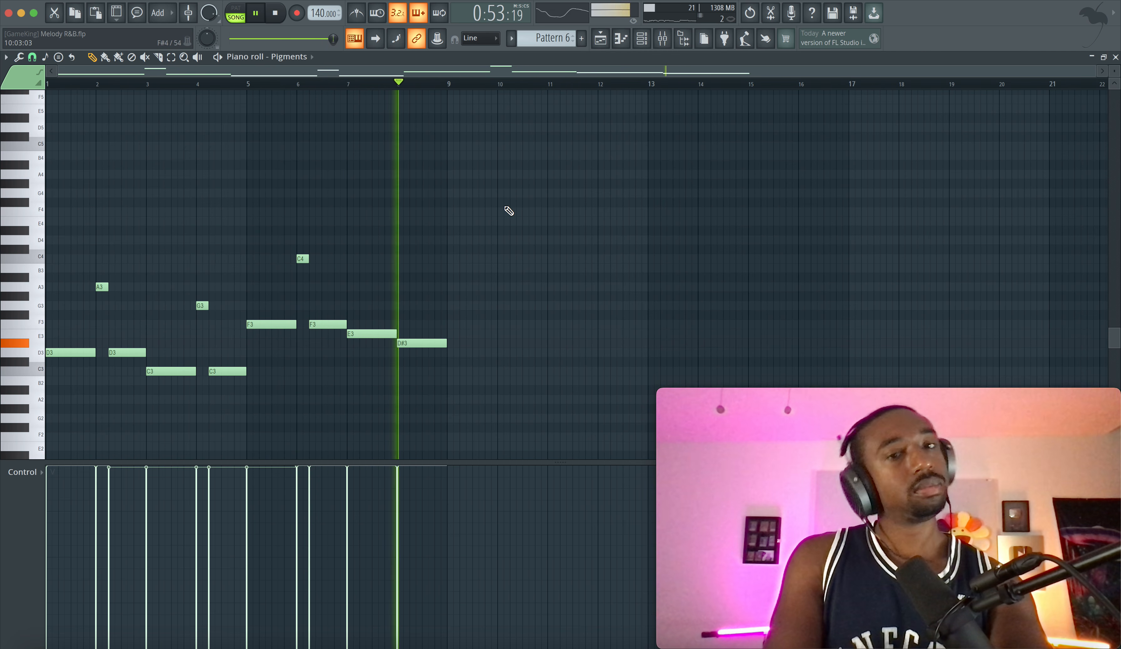
Check the Pigments track in the mixer during playback and return to the playlist arrangement
{"action": "key", "text": "F9"}
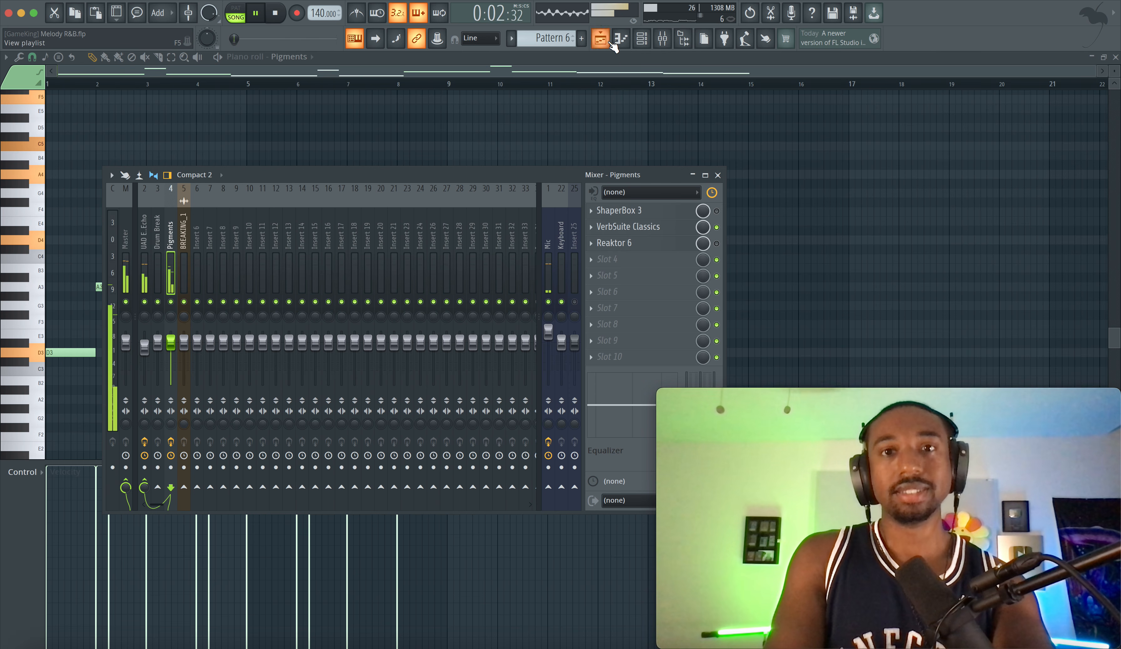
{"action": "key", "text": "F5"}
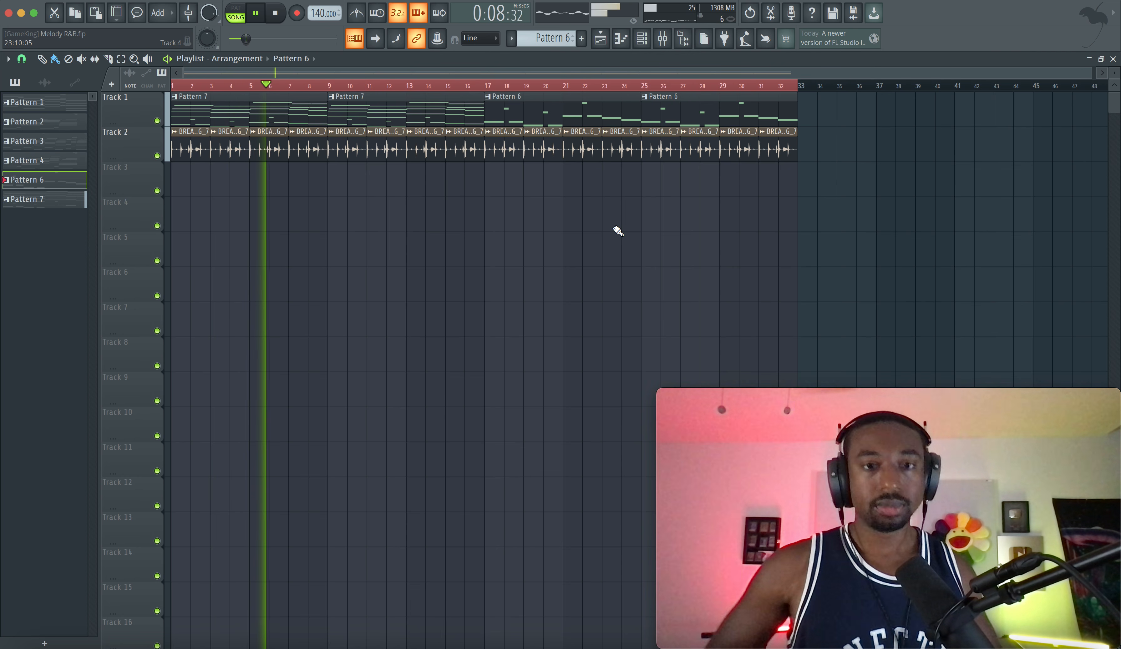
{"action": "left_click", "coordinate": [663, 39]}
{"action": "right_click", "coordinate": [738, 256]}
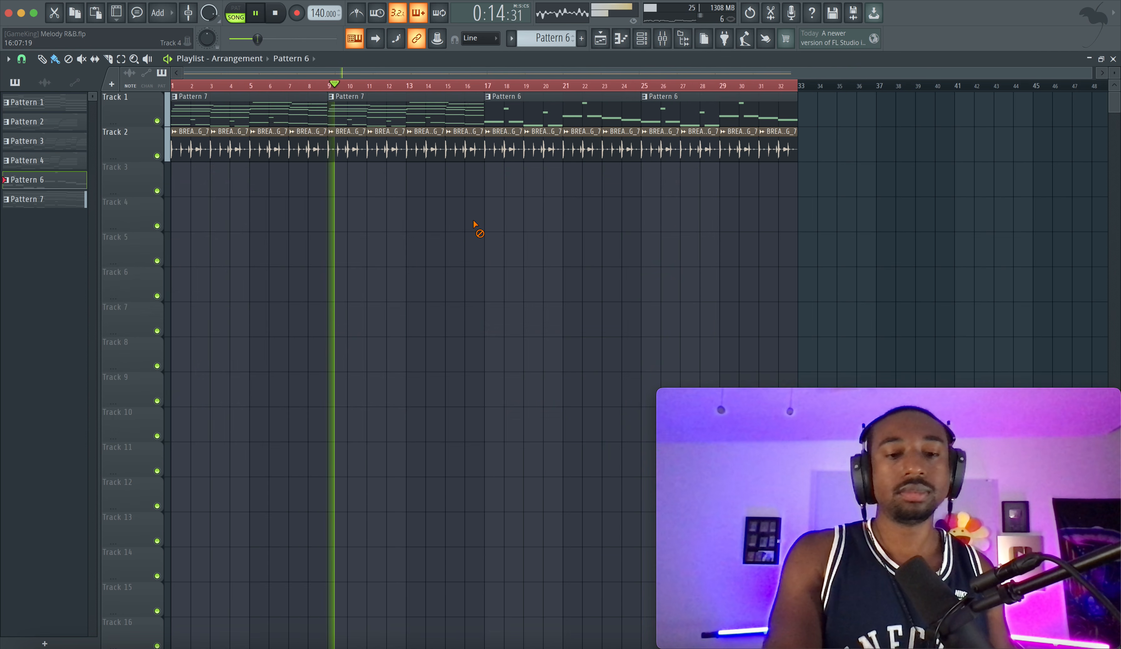
Save the project and export it as the zipped loop package Melody R&B.zip in the 2024 - October - 17 folder
{"action": "key", "text": "super+s"}
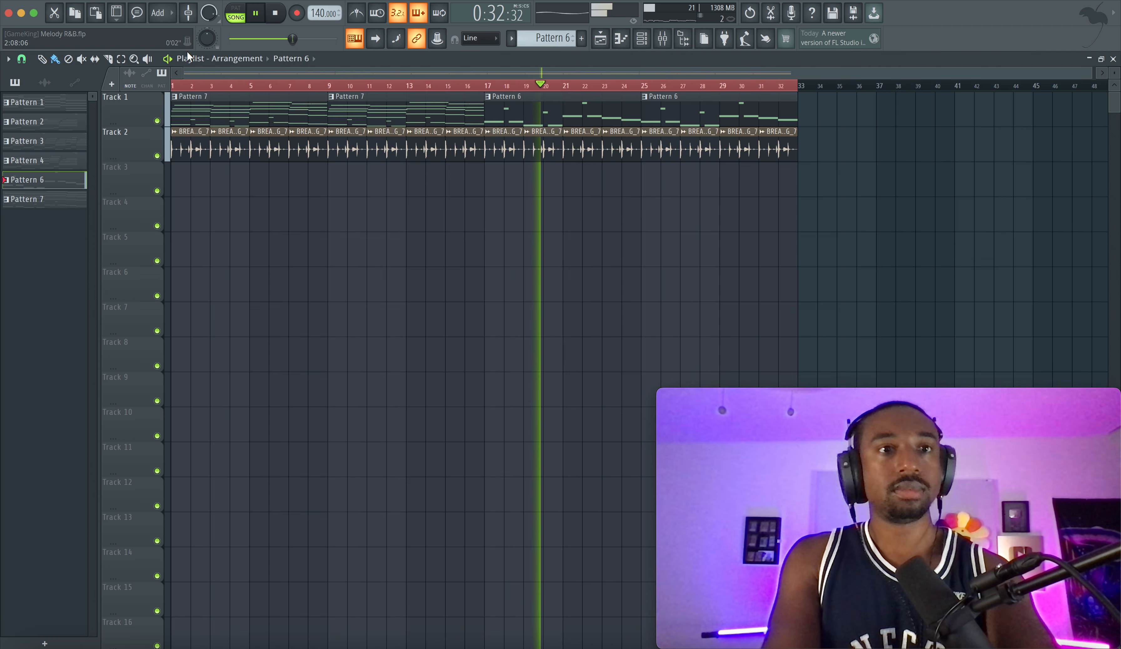
{"action": "left_click", "coordinate": [90, 1]}
{"action": "mouse_move", "coordinate": [148, 140]}
{"action": "mouse_move", "coordinate": [187, 149]}
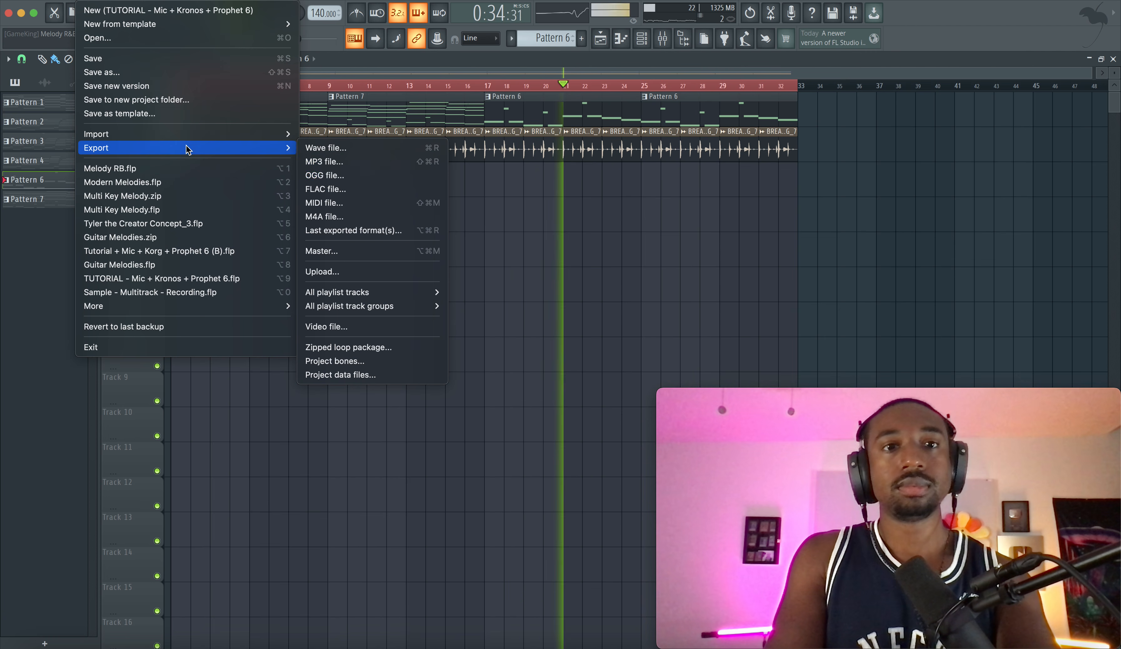
{"action": "left_click", "coordinate": [393, 346]}
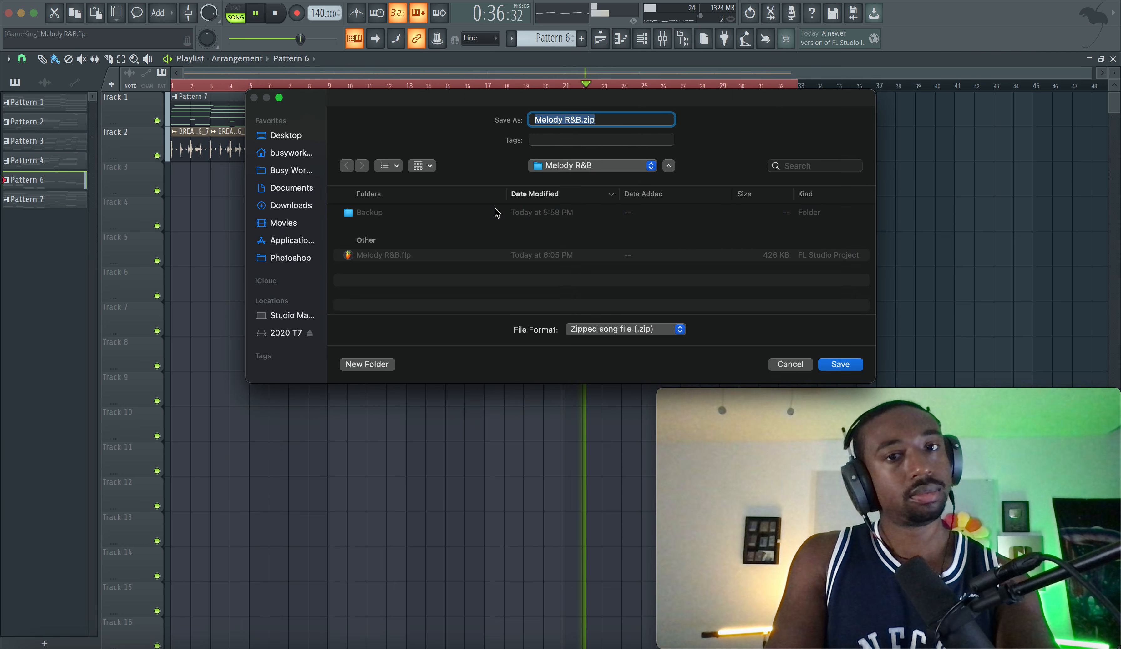
{"action": "left_click", "coordinate": [579, 165]}
{"action": "left_click", "coordinate": [581, 180]}
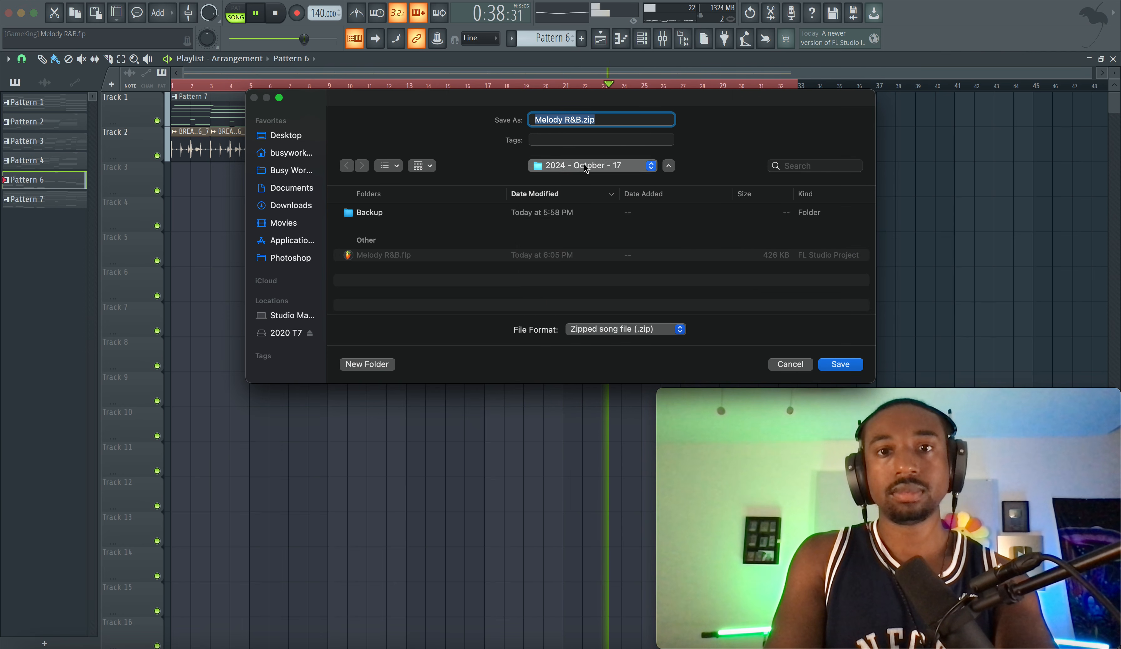
{"action": "key", "text": "Return"}
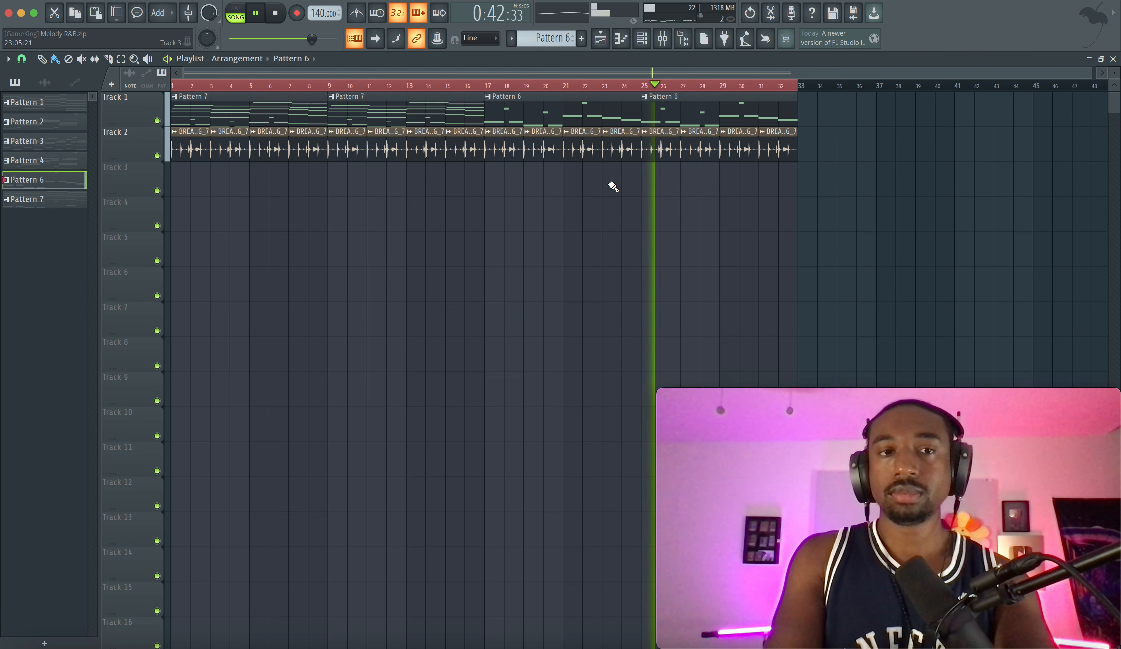
Check the zipped loop package's save location in the 2024 - October - 17 folder without exporting it again
{"action": "left_click", "coordinate": [89, 1]}
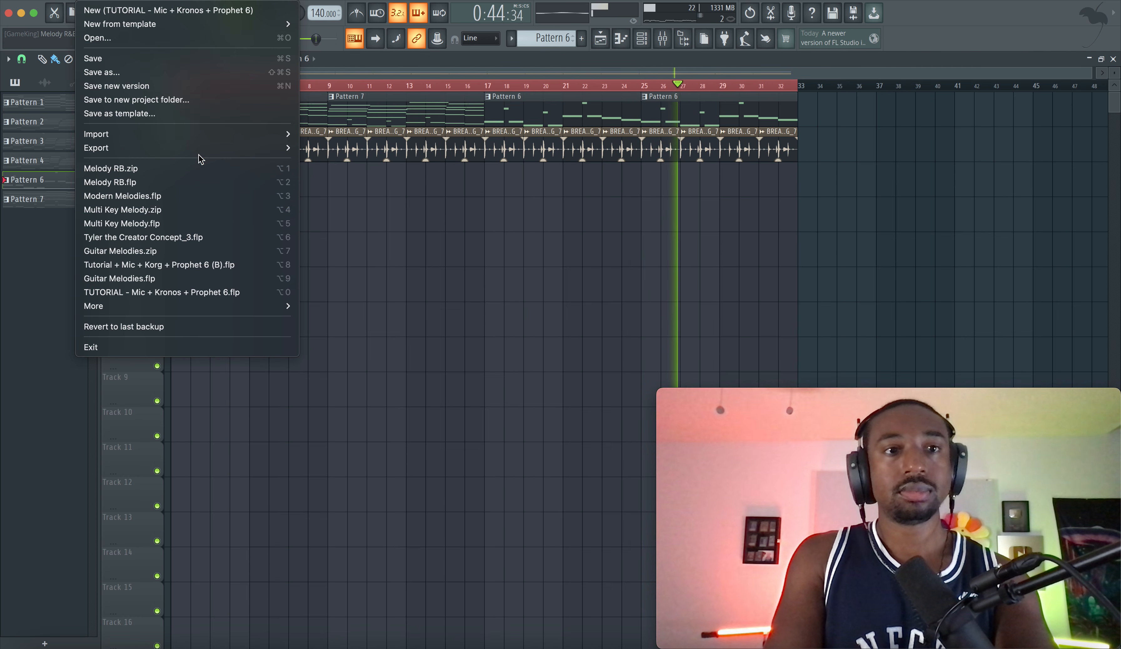
{"action": "mouse_move", "coordinate": [224, 144]}
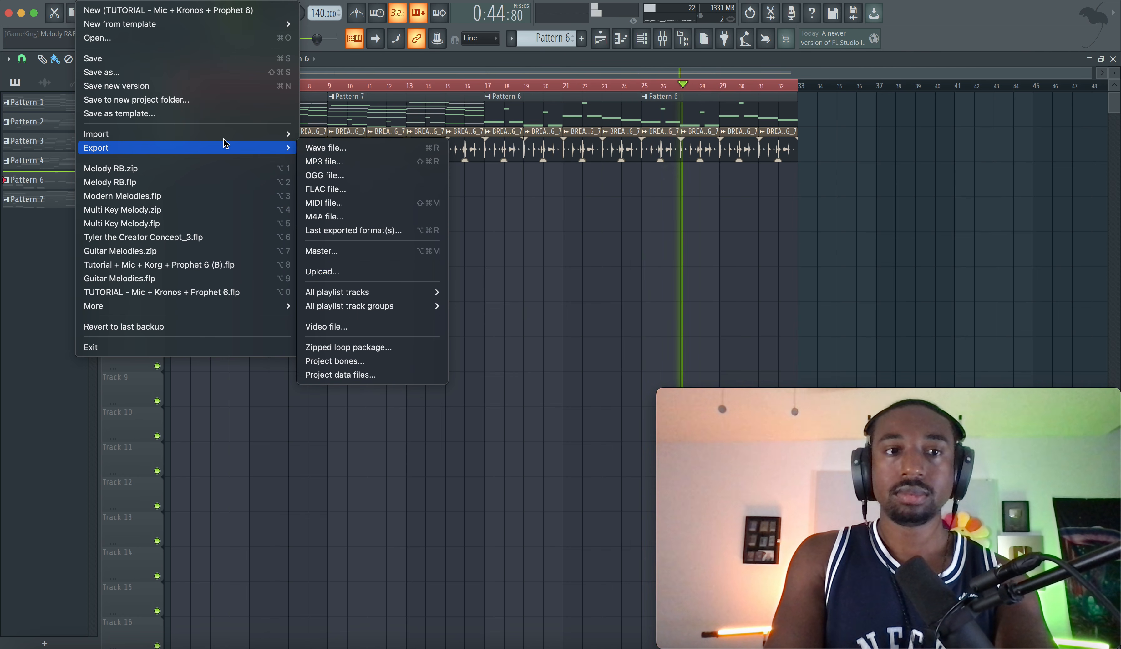
{"action": "left_click", "coordinate": [356, 346]}
{"action": "left_click", "coordinate": [574, 167]}
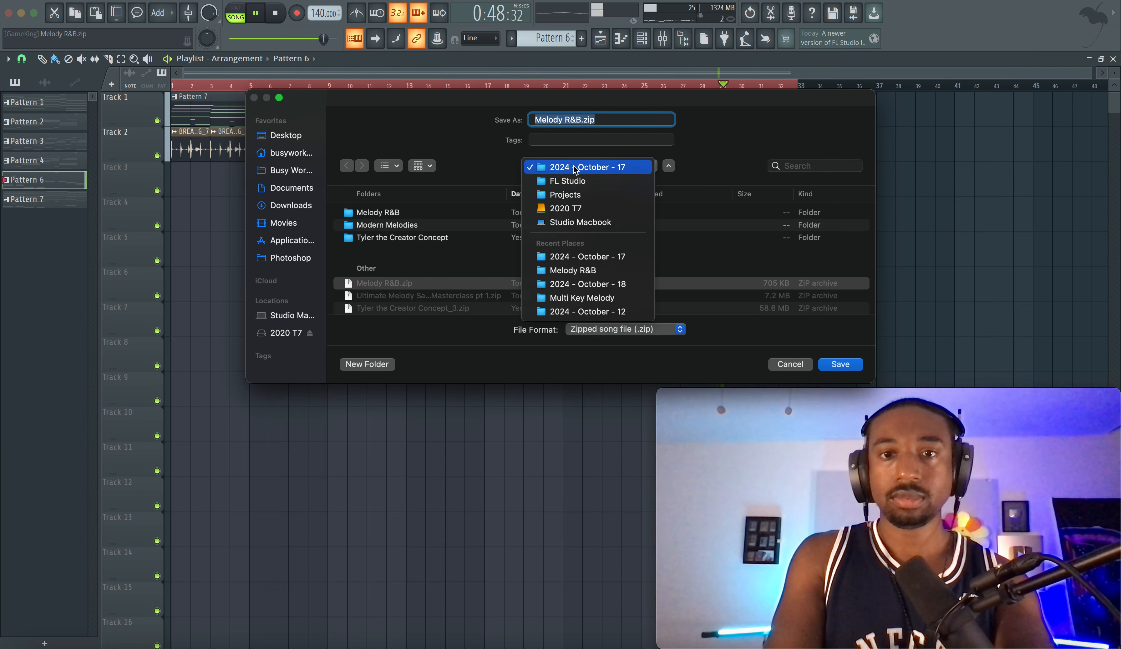
{"action": "left_click", "coordinate": [763, 118]}
{"action": "left_click", "coordinate": [789, 365]}
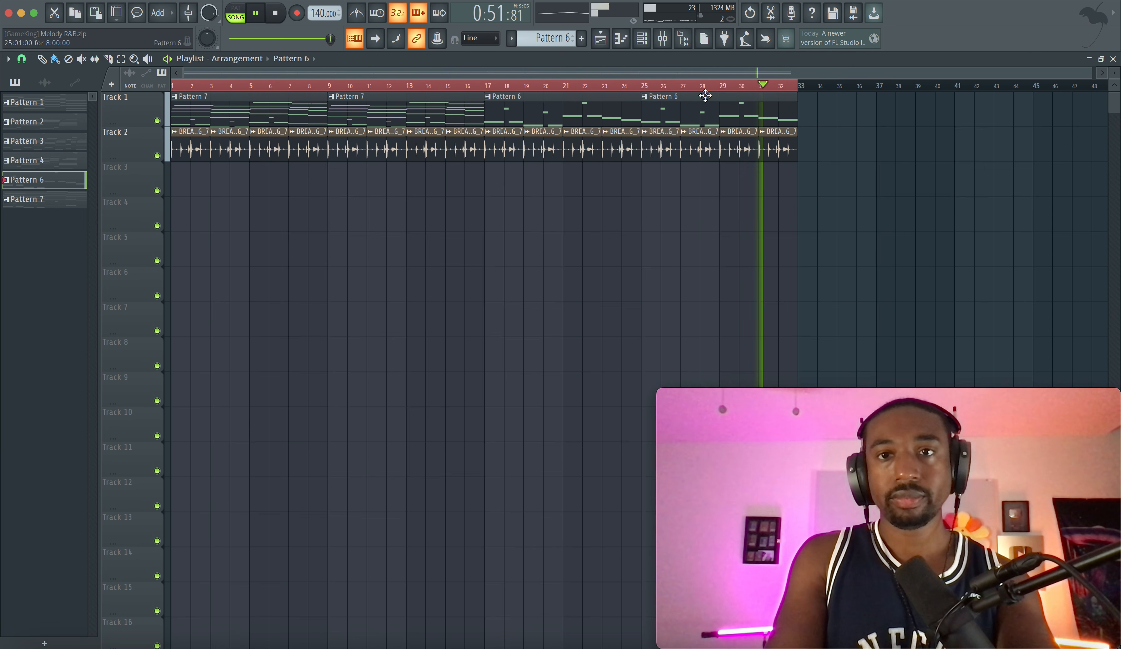
View the mixer levels as the song loops back to the start, close the mixer, and stop playback
{"action": "left_click", "coordinate": [664, 41]}
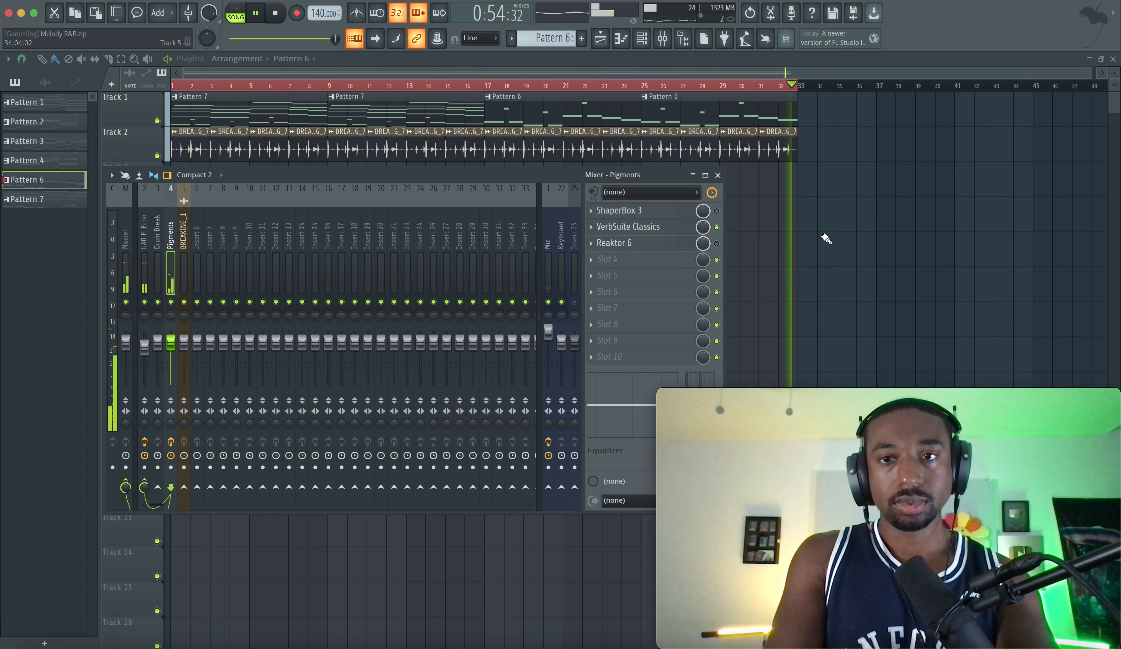
{"action": "key", "text": "F9"}
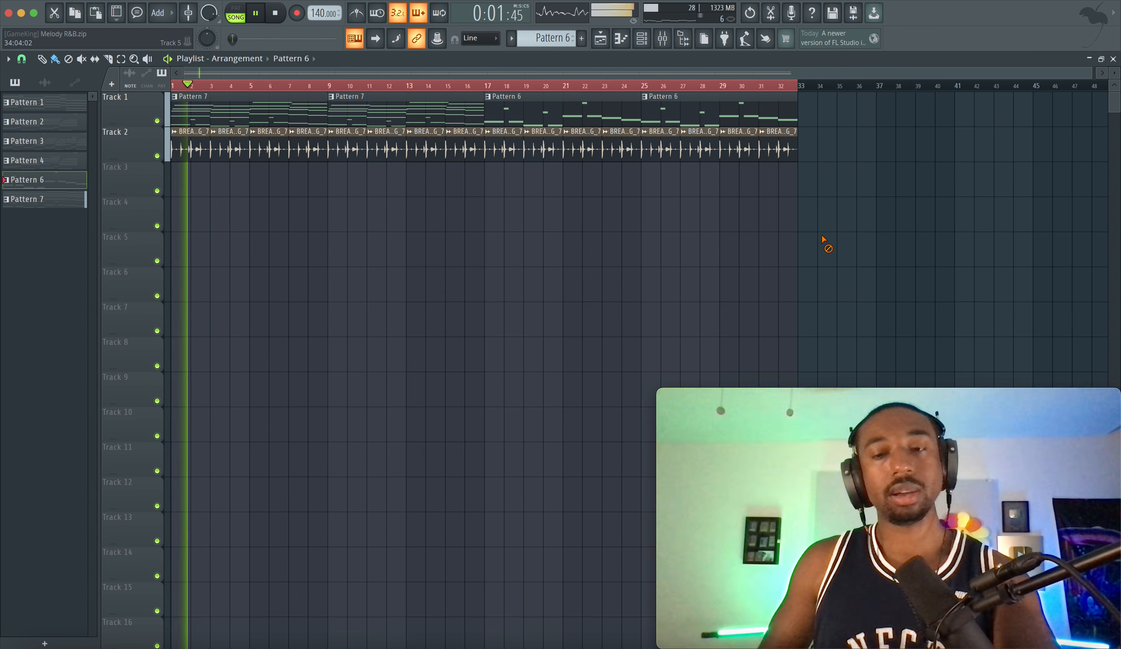
{"action": "key", "text": "space"}
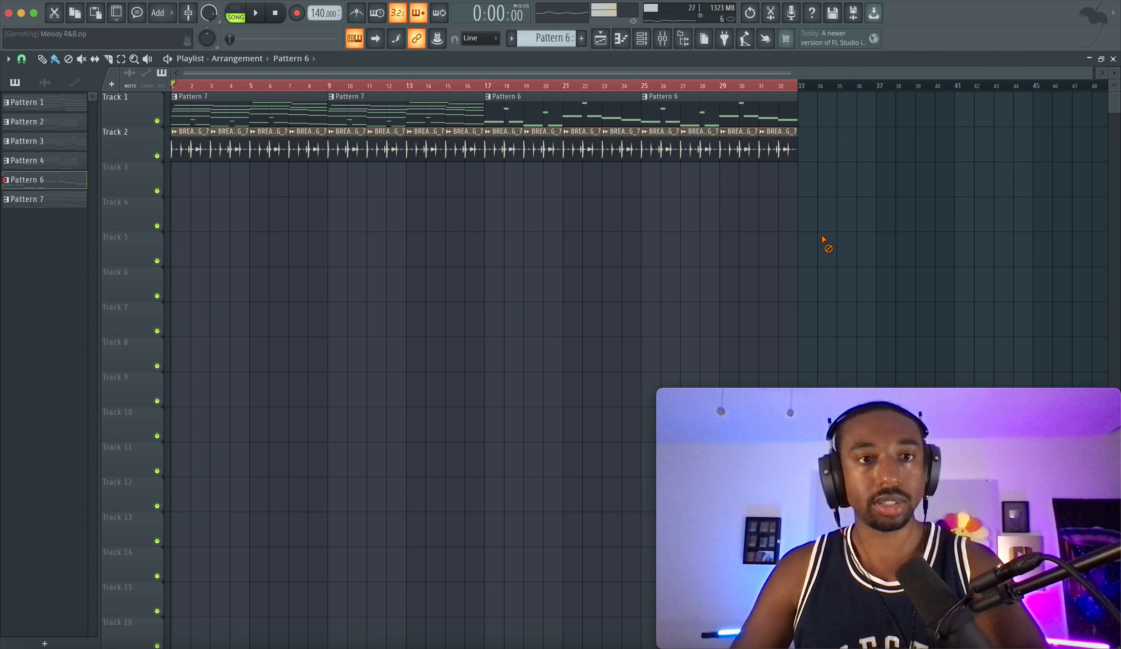